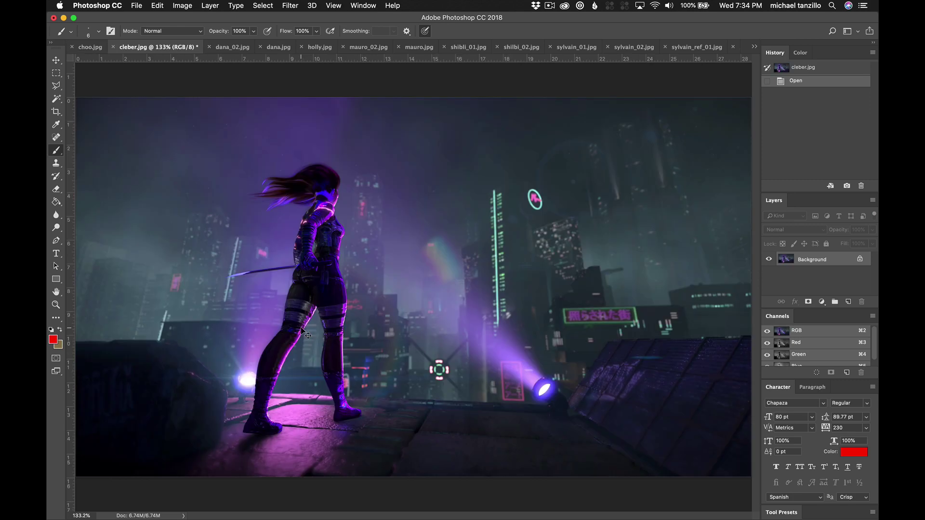
Cycle through every open student render and sylvain/xx reference, wrapping around to the sylvain images again
key(ctrl+Tab)
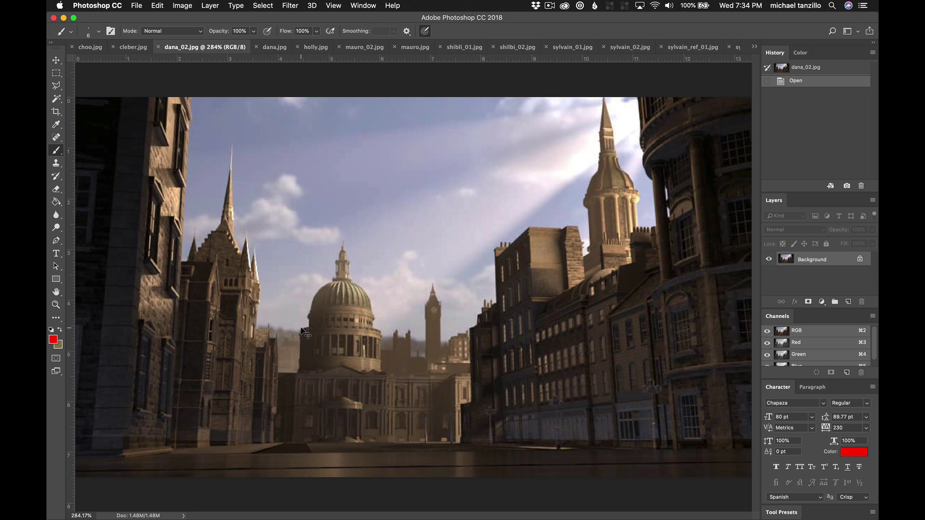
key(ctrl+Tab)
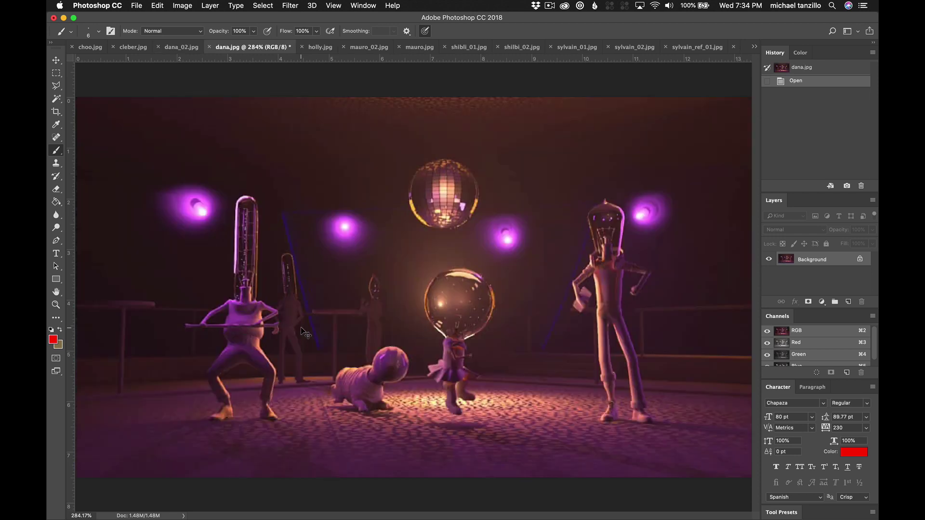
key(ctrl+Tab)
key(ctrl+Tab)
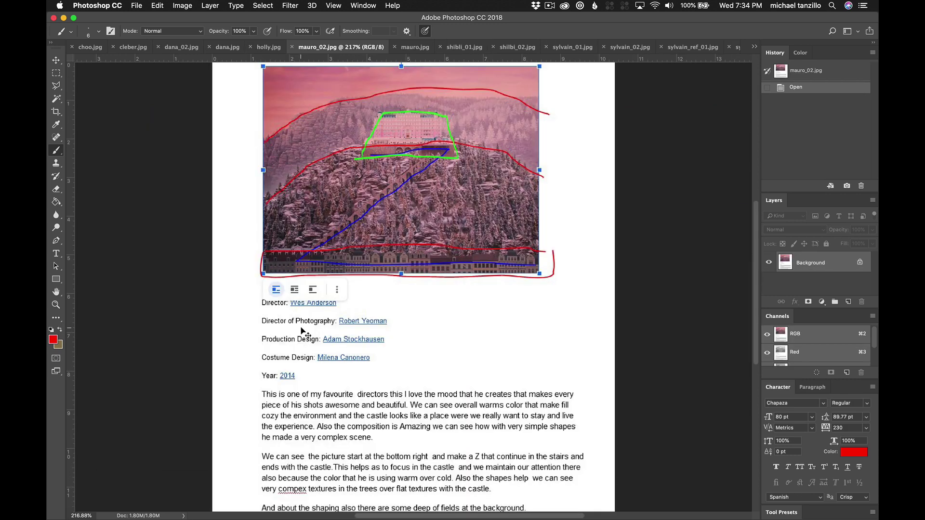
key(ctrl+Tab)
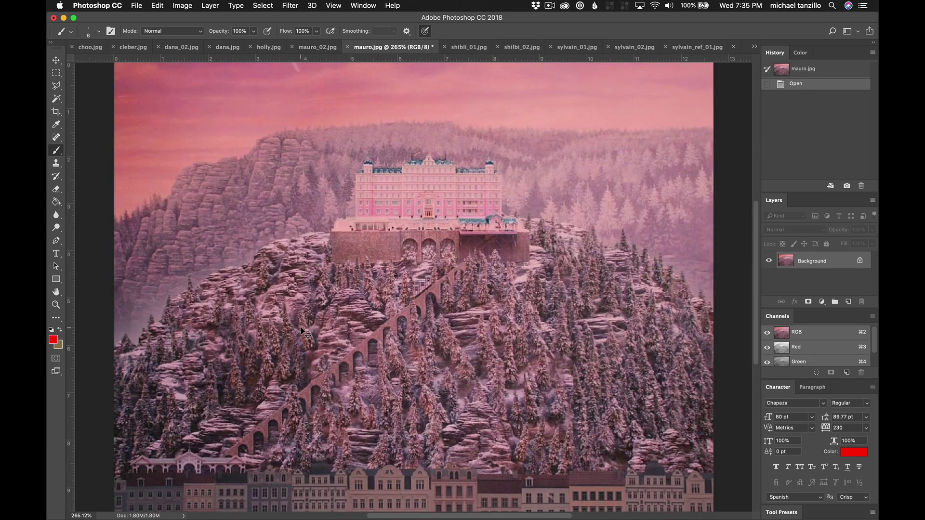
key(ctrl+Tab)
key(ctrl+Tab)
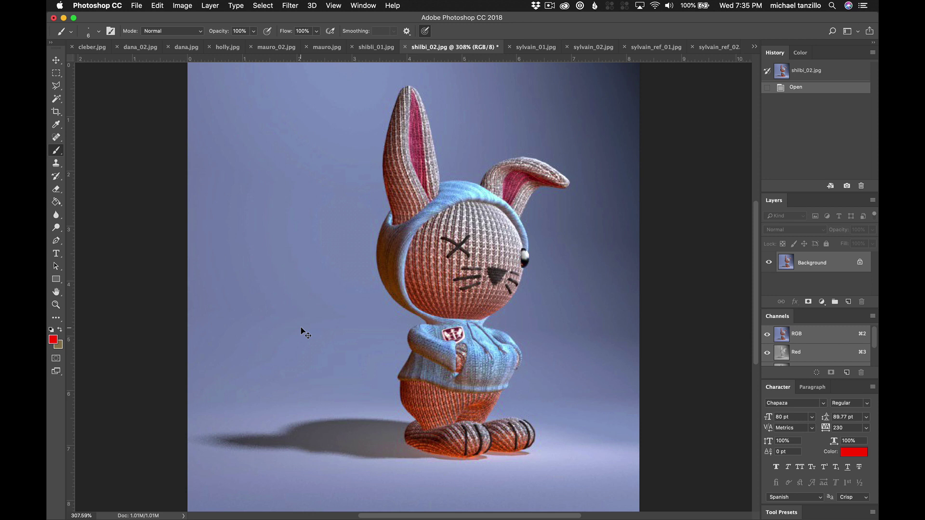
key(ctrl+Tab)
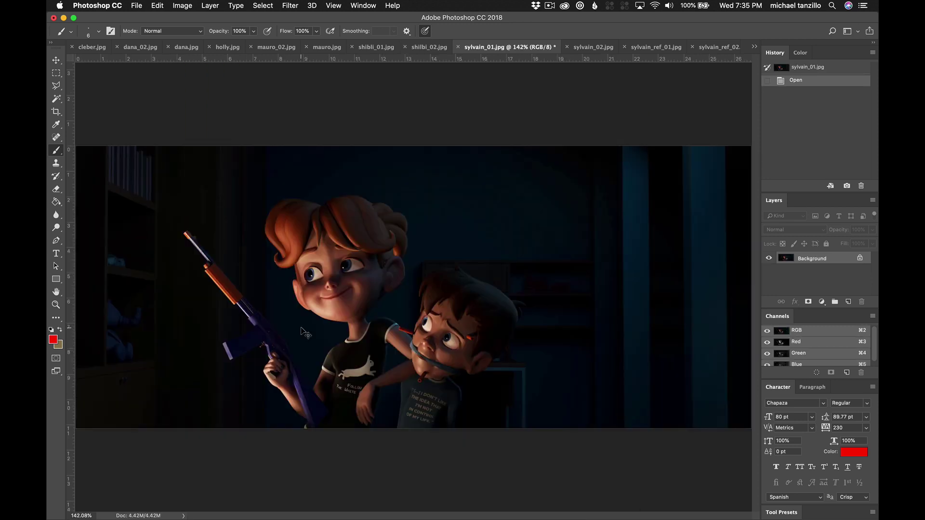
key(ctrl+Tab)
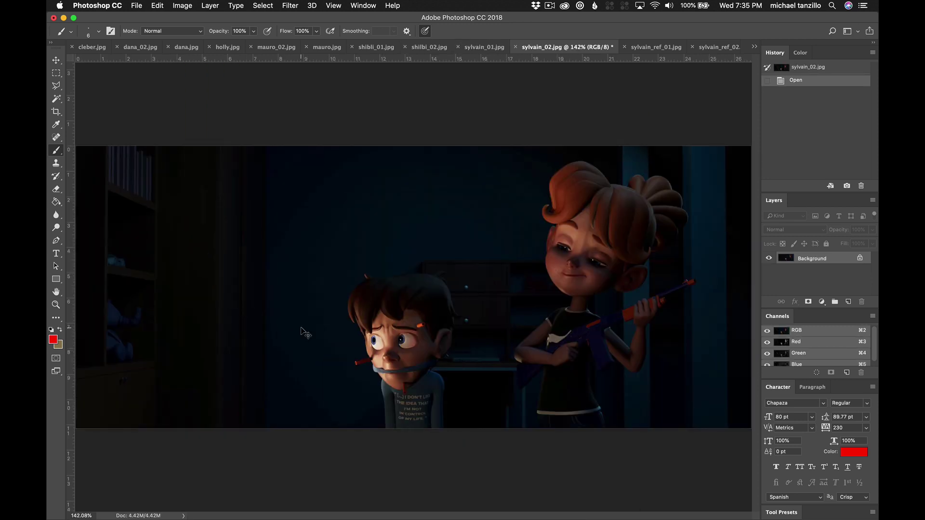
key(ctrl+Tab)
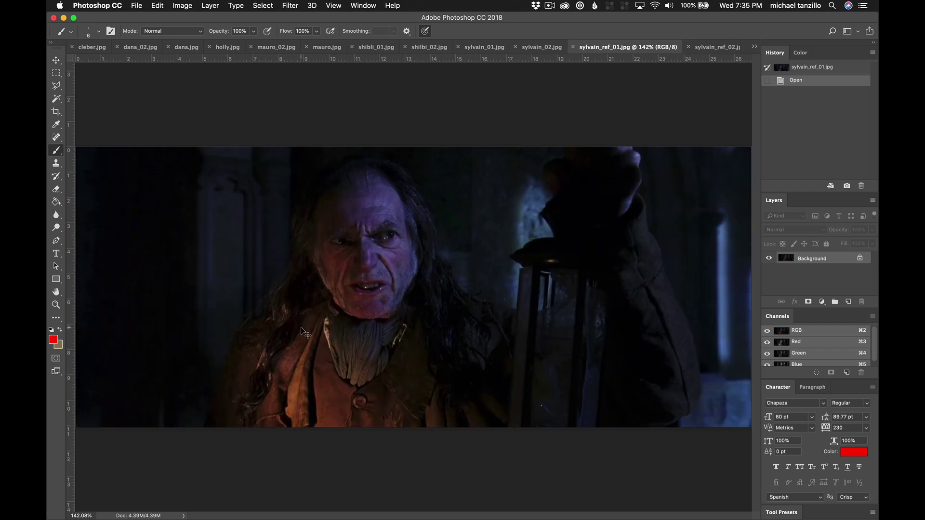
key(ctrl+Tab)
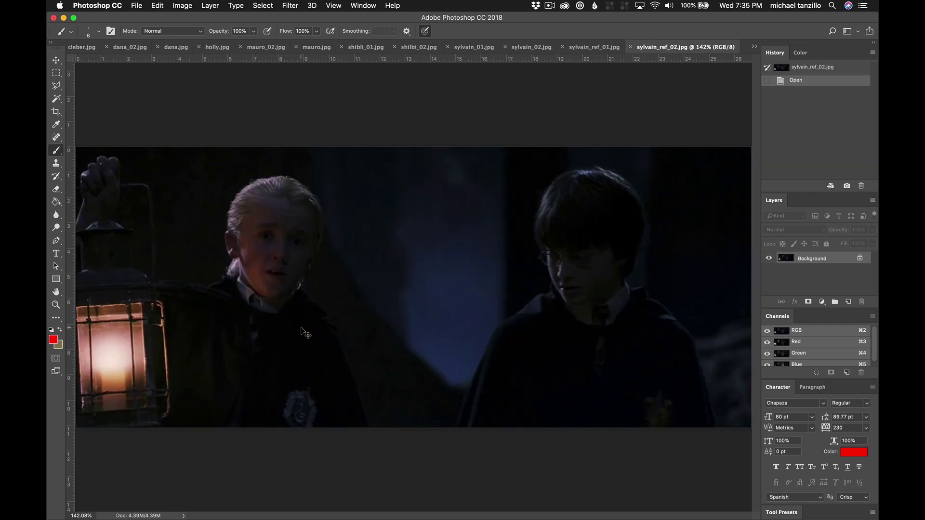
key(ctrl+Tab)
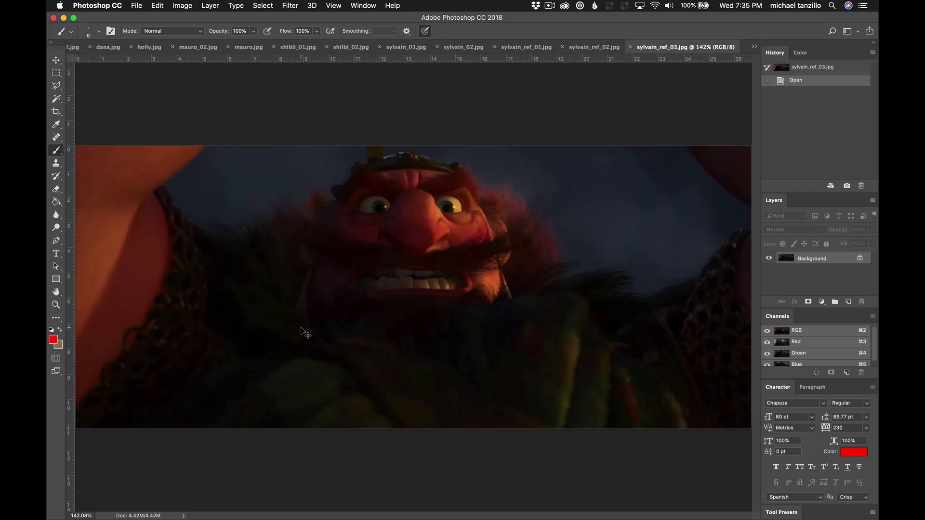
key(ctrl+Tab)
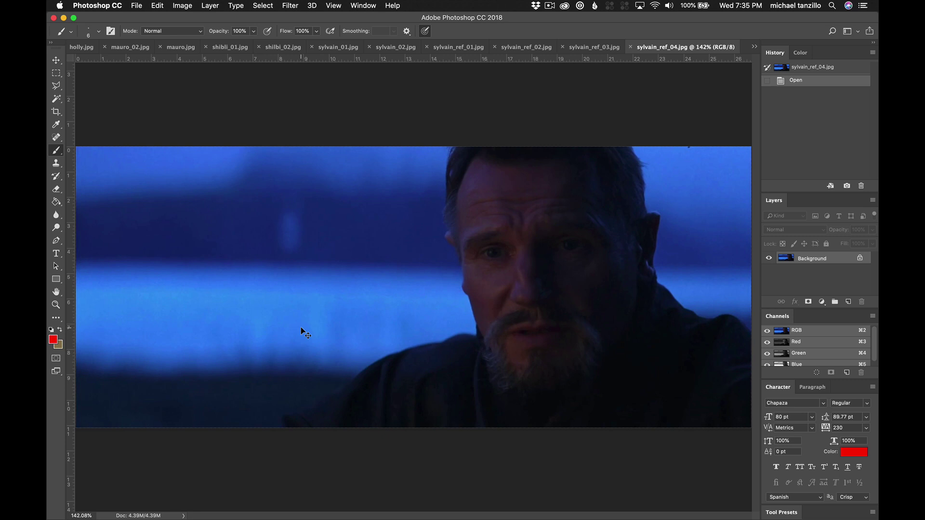
key(ctrl+Tab)
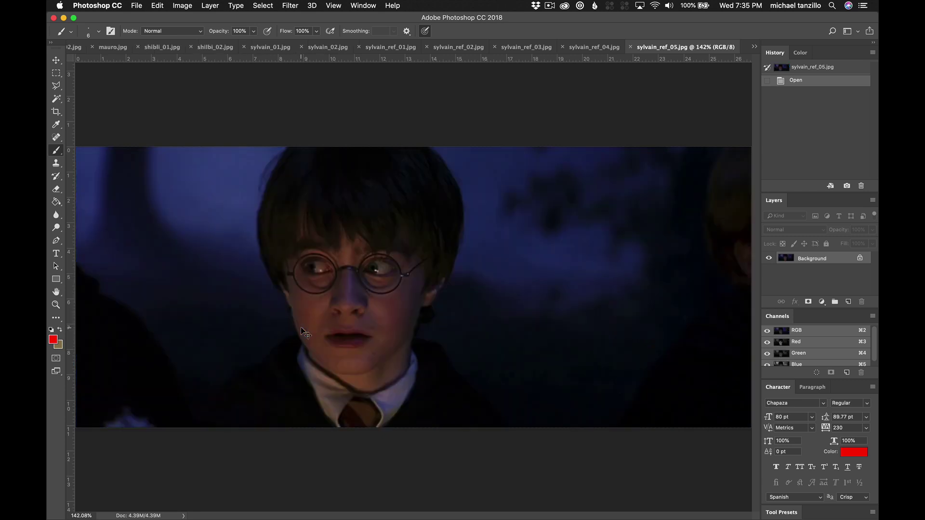
key(ctrl+Tab)
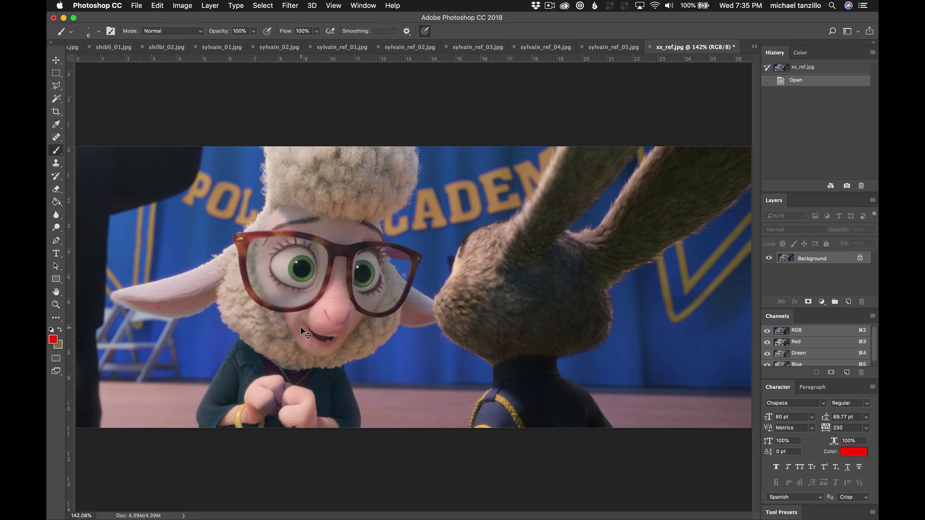
key(ctrl+Tab)
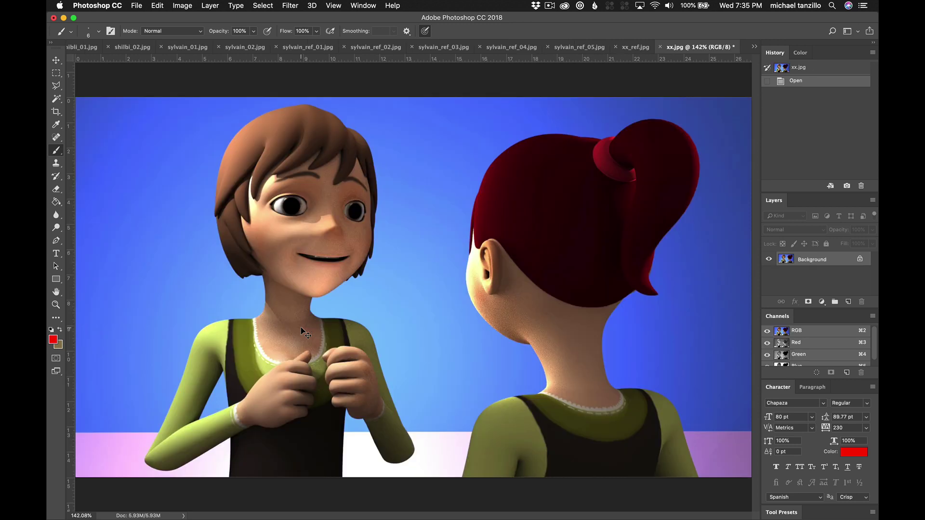
key(ctrl+Tab)
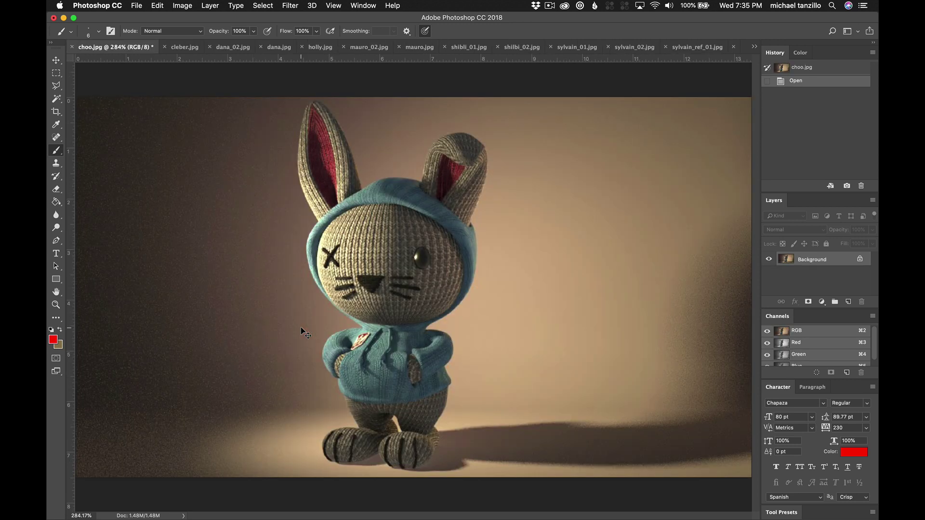
key(ctrl+Tab)
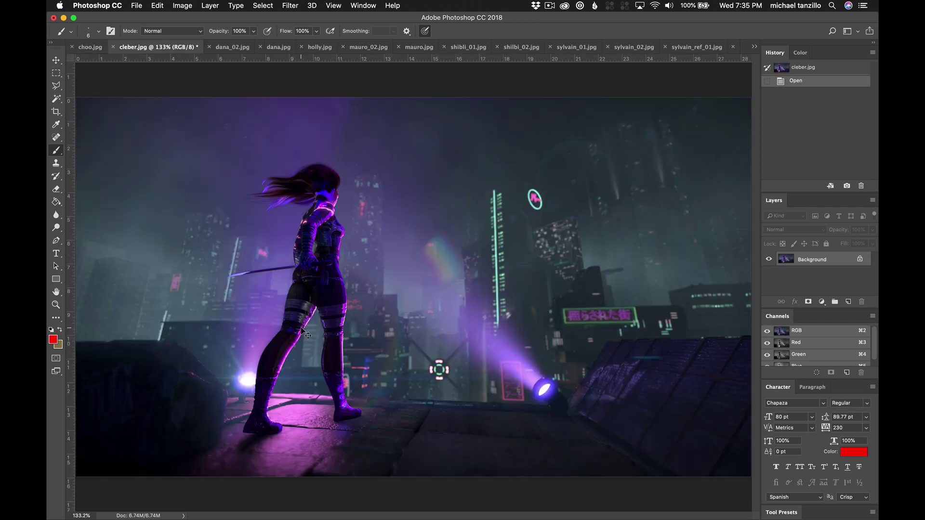
key(ctrl+Tab)
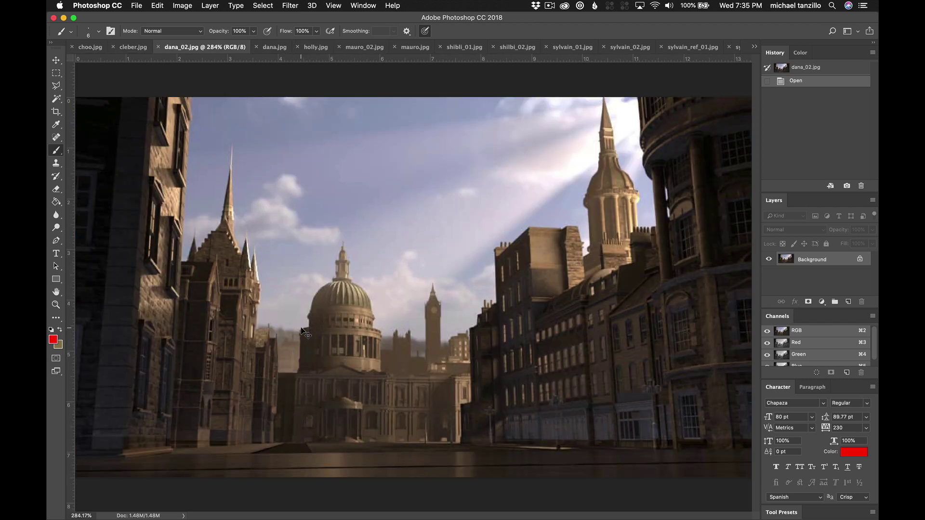
key(ctrl+Tab)
key(ctrl+Tab)
key(ctrl+Tab)
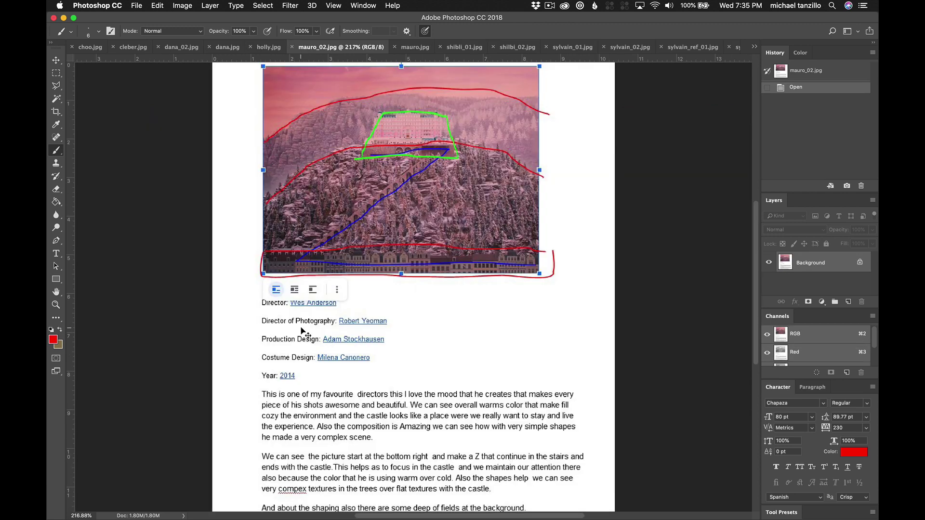
key(ctrl+Tab)
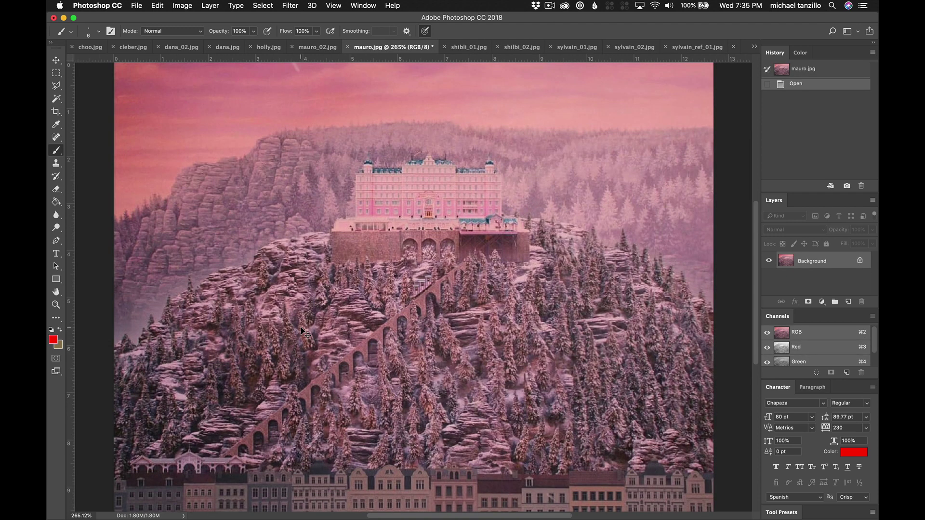
key(ctrl+Tab)
key(ctrl+Tab)
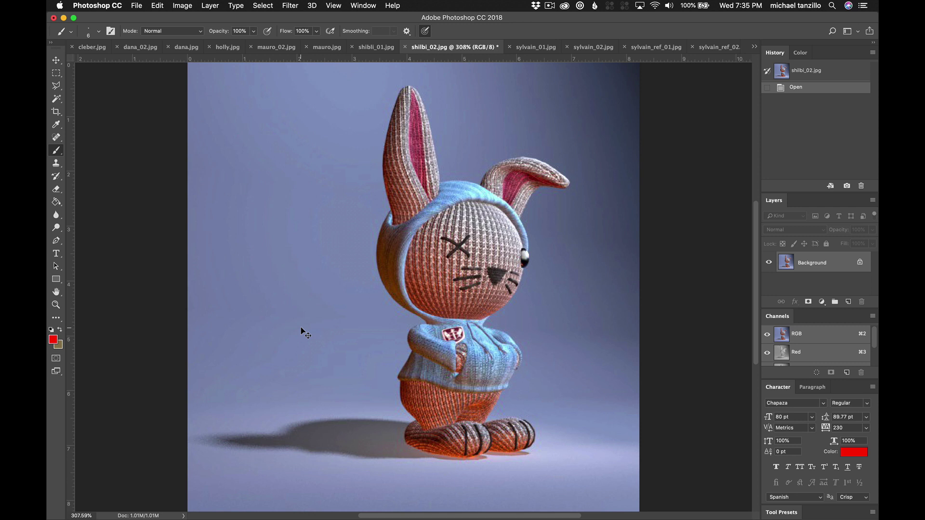
key(ctrl+Tab)
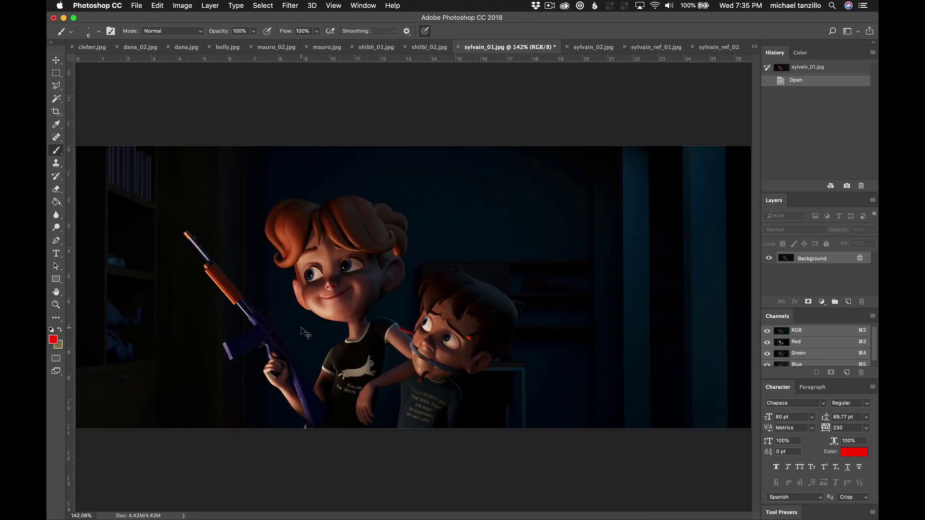
key(ctrl+Tab)
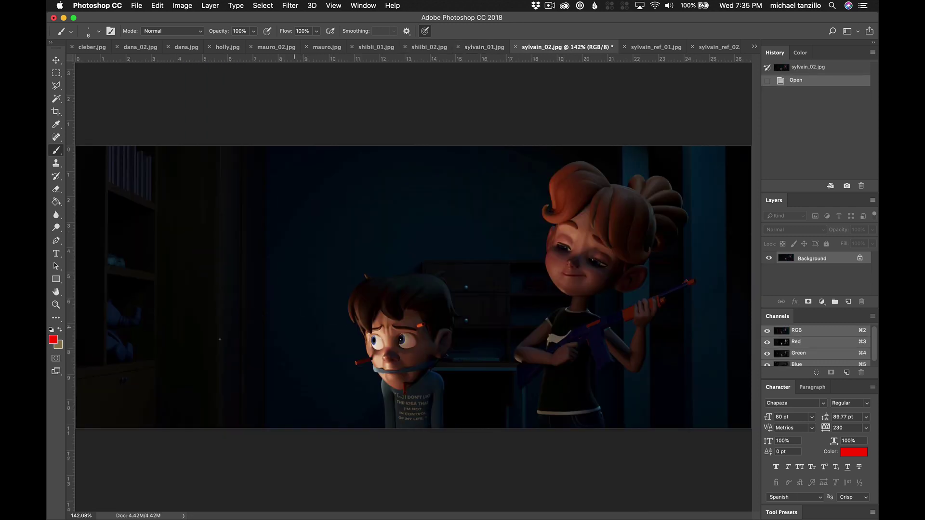
Bring choo.jpg to the front and try red strokes on the bunny's foot and floor, undoing each
click(758, 47)
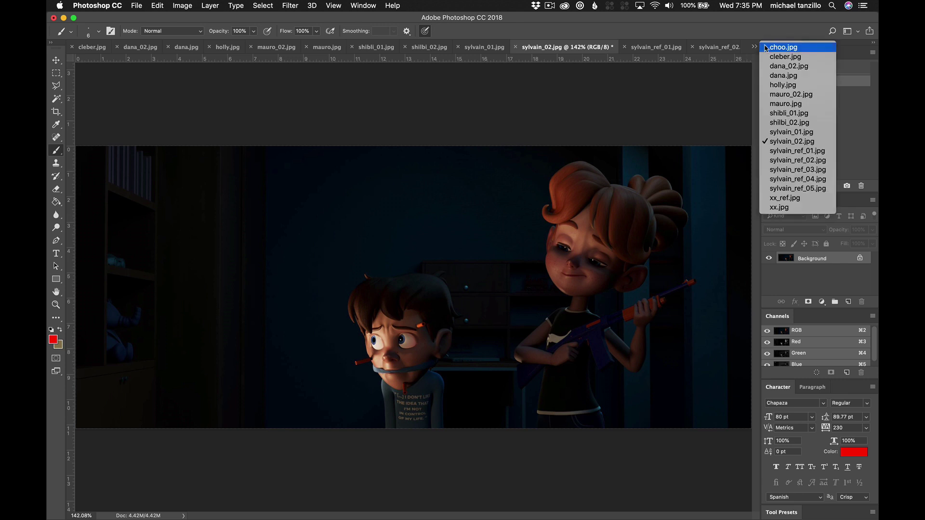
click(767, 48)
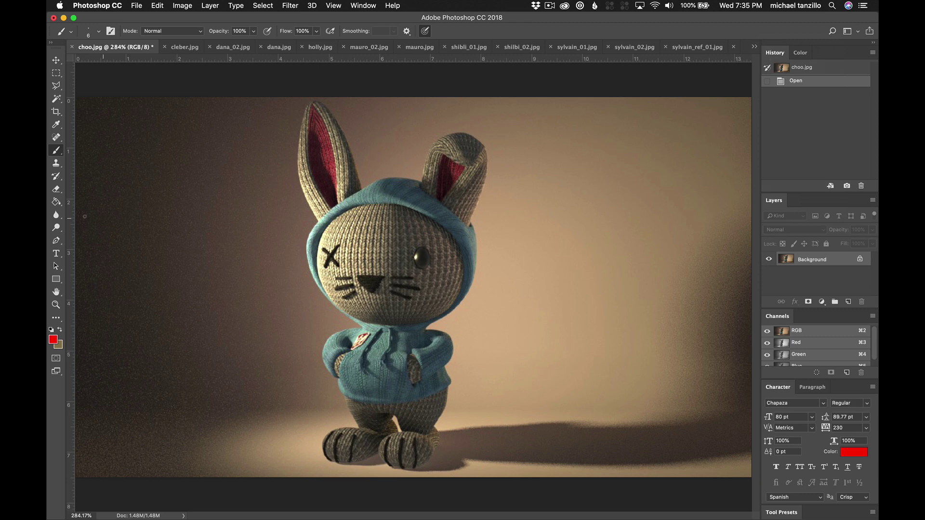
mouse_move(347, 429)
mouse_down()
mouse_move(326, 431)
mouse_move(320, 446)
mouse_move(345, 430)
mouse_up()
key(super+z)
mouse_move(352, 402)
mouse_down()
mouse_move(249, 427)
mouse_move(332, 450)
mouse_up()
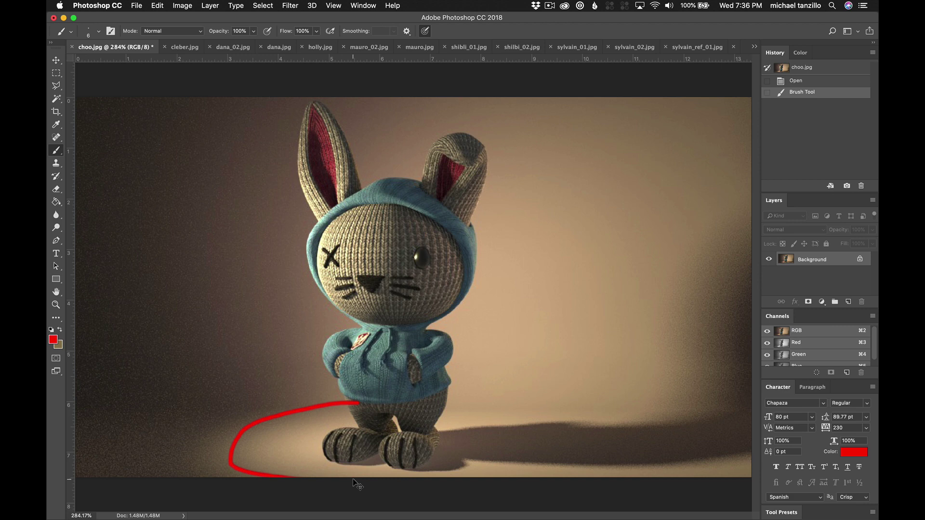
key(super+z)
drag(432, 445, 669, 434)
key(super+z)
mouse_move(347, 405)
mouse_down()
mouse_move(485, 424)
mouse_move(493, 469)
mouse_up()
key(super+z)
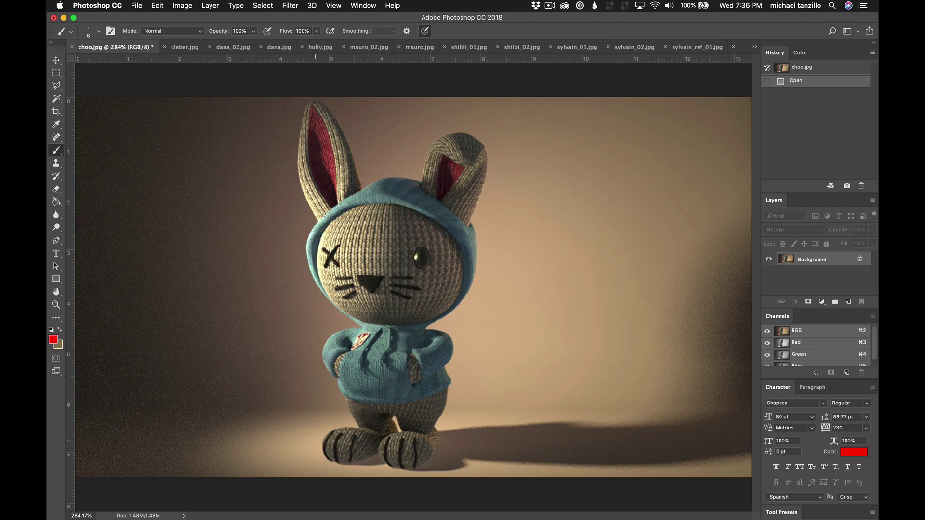
Try more red strokes around the foot, hoodie edge and right side, undoing each one
mouse_move(361, 425)
mouse_down()
mouse_move(331, 431)
mouse_move(323, 458)
mouse_up()
key(super+z)
drag(405, 430, 383, 460)
key(super+z)
mouse_move(350, 405)
mouse_down()
mouse_move(348, 393)
mouse_move(353, 431)
mouse_move(340, 439)
mouse_up()
key(super+z)
key(super+z)
drag(323, 444, 344, 434)
key(super+z)
mouse_move(750, 249)
mouse_down()
mouse_move(699, 238)
mouse_move(680, 285)
mouse_move(679, 336)
mouse_move(646, 403)
mouse_move(564, 425)
mouse_move(572, 437)
mouse_move(690, 422)
mouse_move(733, 396)
mouse_move(753, 210)
mouse_up()
key(super+z)
Copy the bunny's eye region to a new layer and adjust it with Levels black input 33
click(56, 73)
drag(408, 241, 437, 277)
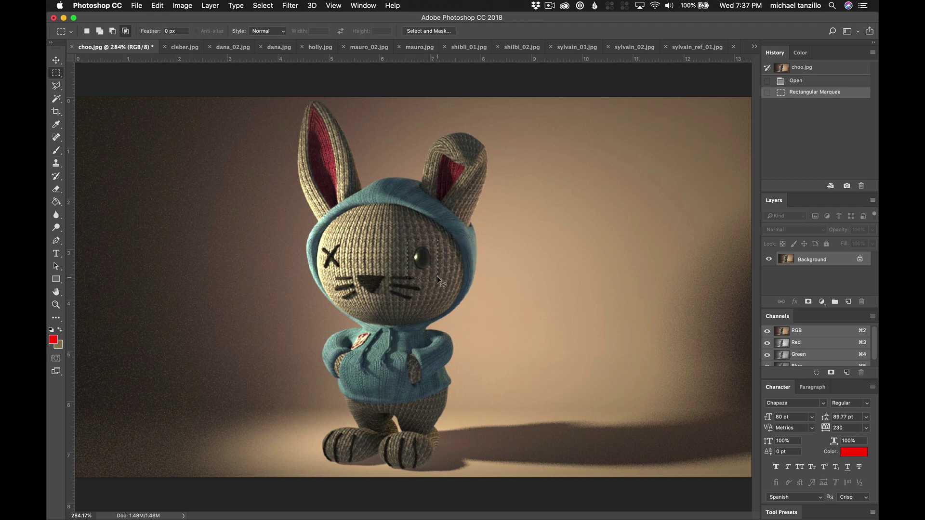
key(super+c)
key(super+v)
key(super+l)
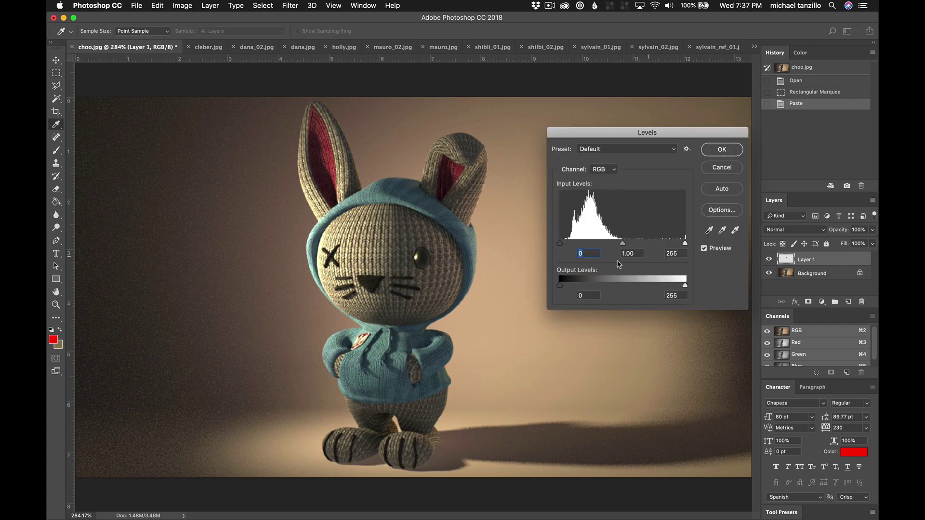
drag(561, 245, 577, 245)
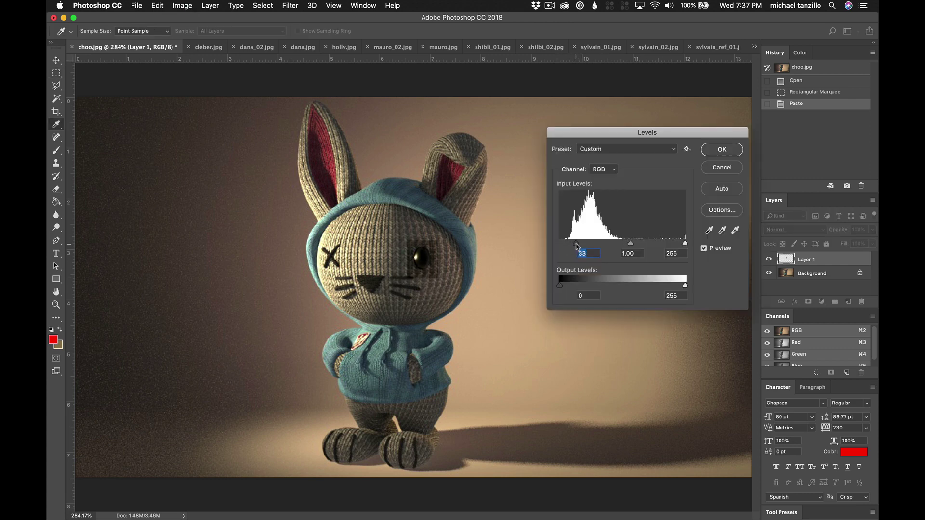
click(709, 149)
Erase the eye patch's lower edge into the face, toggling Layer 1 to compare
click(56, 190)
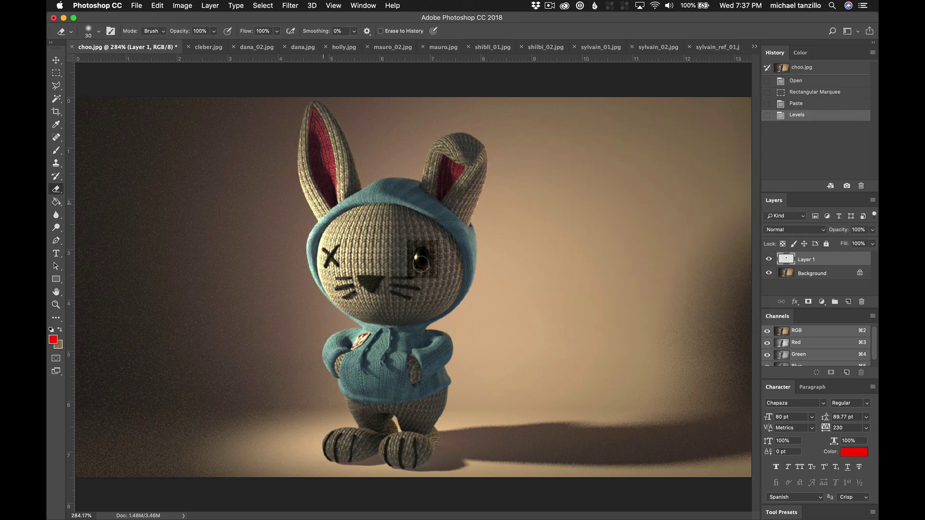
mouse_move(442, 268)
mouse_down()
mouse_move(424, 282)
mouse_move(415, 278)
mouse_move(406, 241)
mouse_move(437, 239)
mouse_move(453, 294)
mouse_up()
click(769, 260)
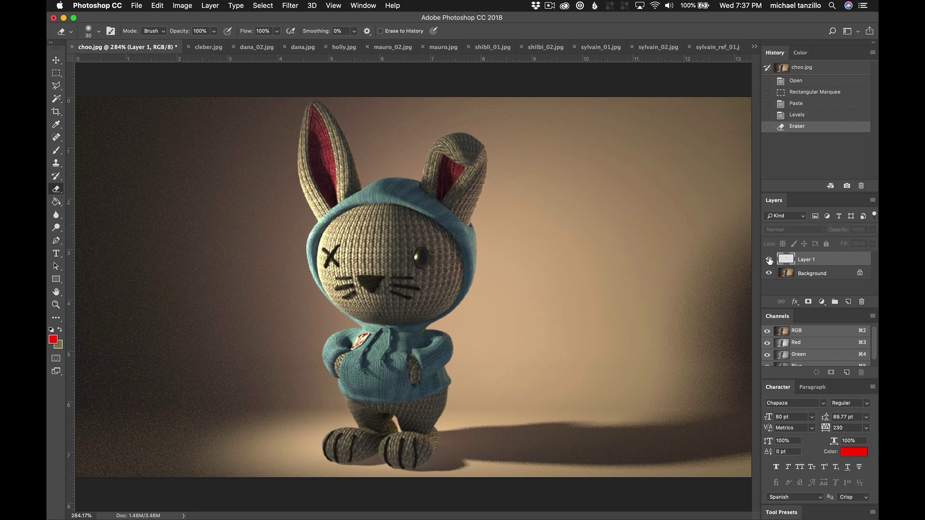
click(769, 259)
click(770, 259)
click(769, 260)
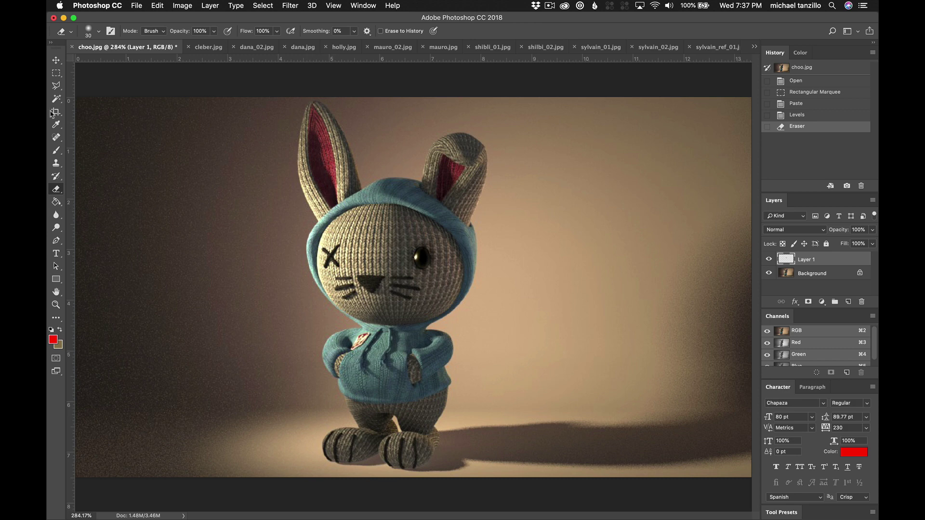
Brush red notes around the inner ear and lower right, then undo both
click(56, 150)
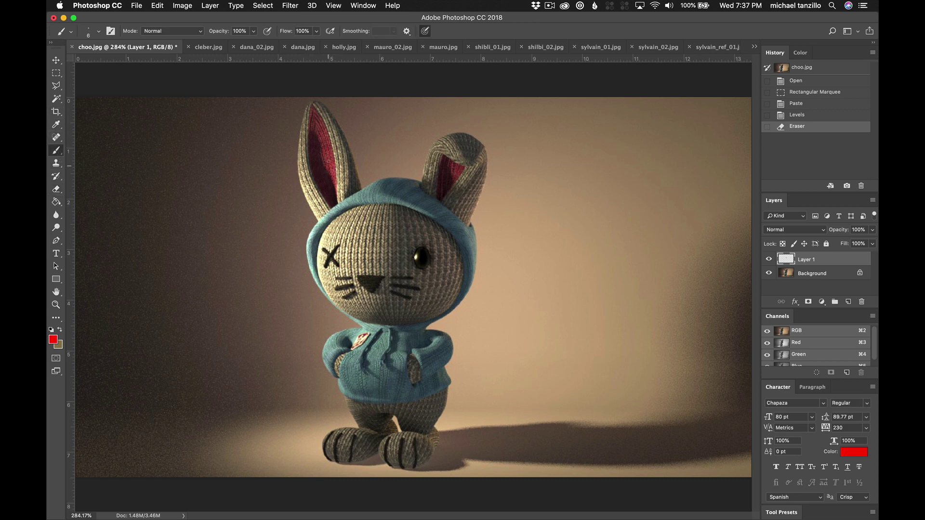
mouse_move(325, 144)
mouse_down()
mouse_move(303, 142)
mouse_move(335, 208)
mouse_move(330, 159)
mouse_up()
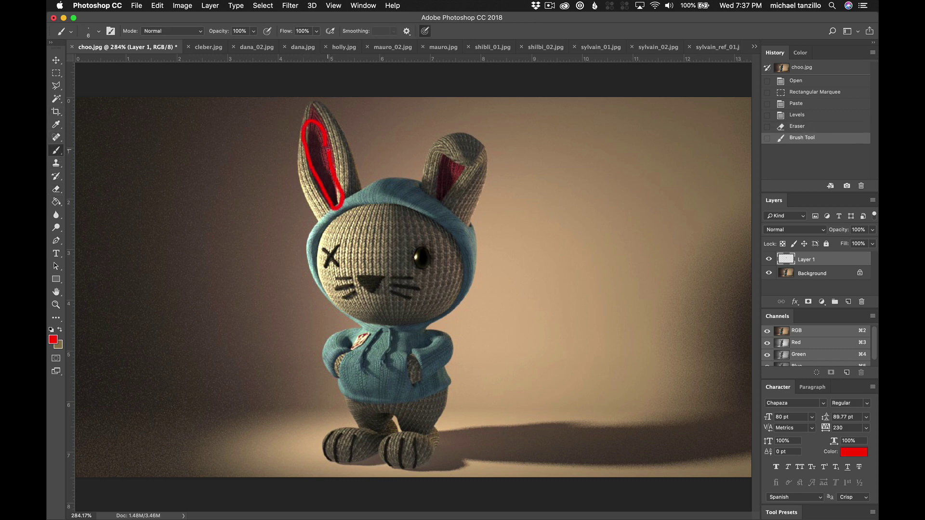
key(super+z)
mouse_move(701, 330)
mouse_down()
mouse_move(479, 389)
mouse_move(546, 458)
mouse_move(729, 430)
mouse_move(738, 376)
mouse_up()
key(super+z)
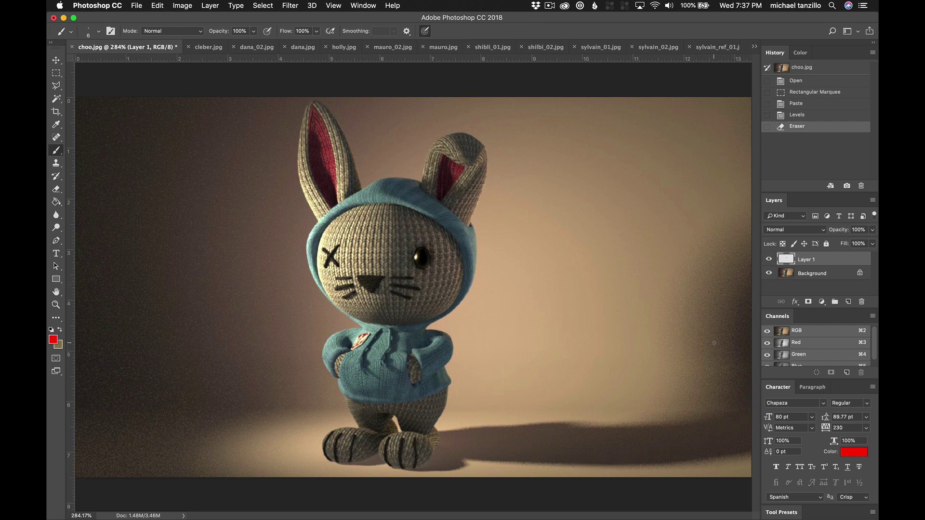
Switch to cleber.jpg and circle the figure's foot and both spotlights in red, undoing each
click(205, 48)
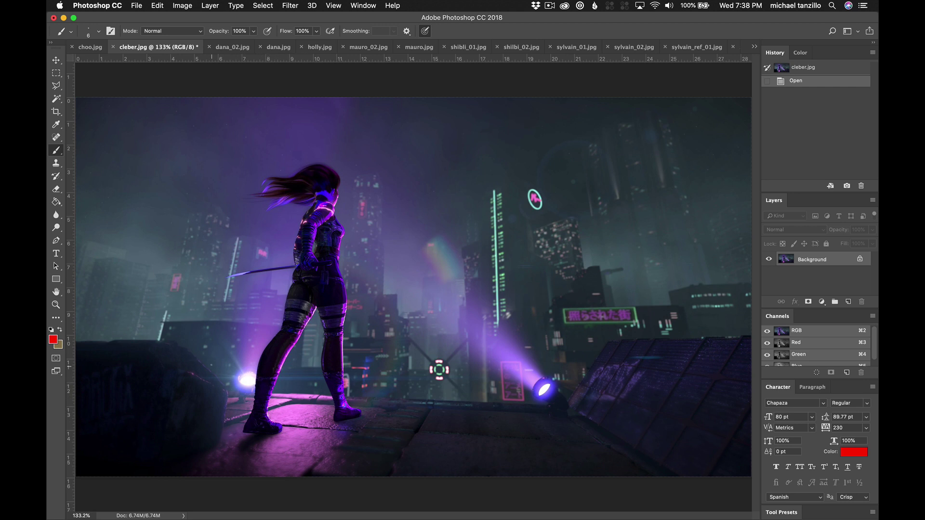
mouse_move(261, 366)
mouse_down()
mouse_move(227, 400)
mouse_move(268, 355)
mouse_up()
key(super+z)
mouse_move(249, 355)
mouse_down()
mouse_move(206, 393)
mouse_move(268, 374)
mouse_move(252, 354)
mouse_up()
key(super+z)
mouse_move(561, 371)
mouse_down()
mouse_move(537, 374)
mouse_move(563, 384)
mouse_up()
key(super+z)
Try red marks around the character's feet, head and whole figure, undoing them
mouse_move(308, 389)
mouse_down()
mouse_move(269, 378)
mouse_move(255, 453)
mouse_move(332, 444)
mouse_move(333, 393)
mouse_up()
mouse_move(257, 380)
mouse_down()
mouse_move(223, 377)
mouse_move(265, 399)
mouse_move(279, 421)
mouse_move(306, 392)
mouse_up()
mouse_move(256, 378)
mouse_down()
mouse_move(230, 400)
mouse_move(253, 422)
mouse_up()
key(super+z)
drag(320, 179, 319, 197)
key(super+z)
drag(235, 211, 241, 166)
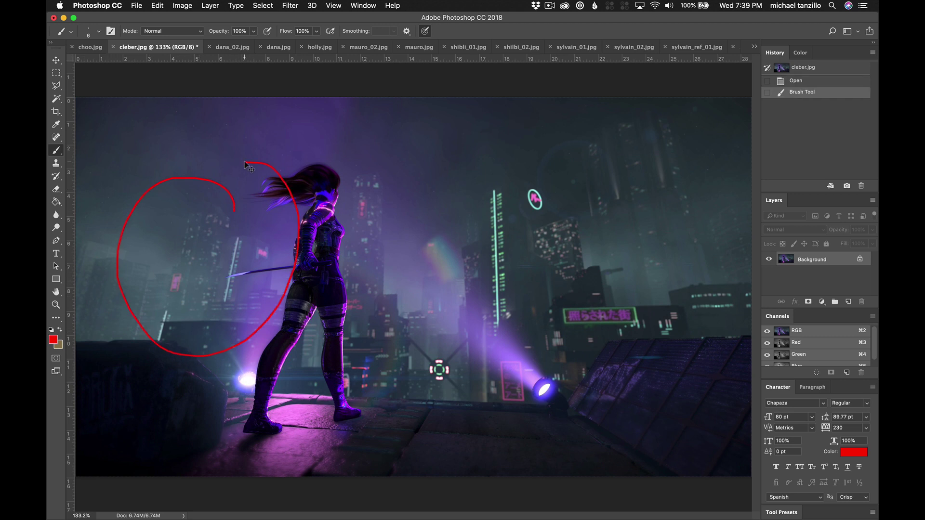
key(super+z)
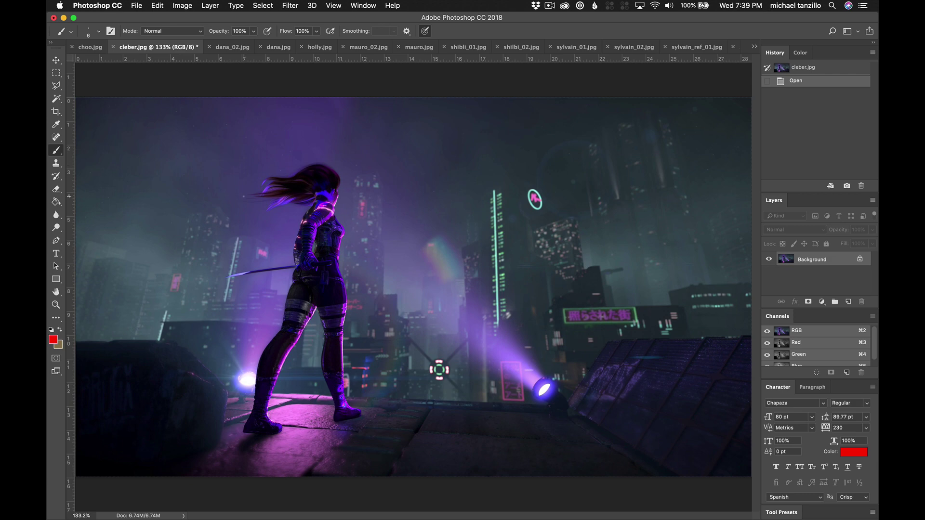
Move past dana_02.jpg to dana.jpg and try a red loop at lower left, then undo it
key(ctrl+Tab)
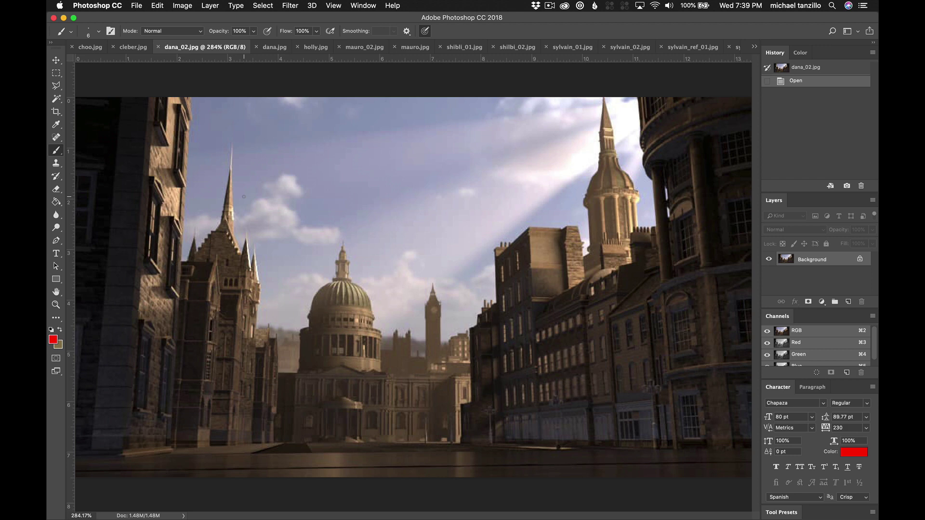
click(275, 47)
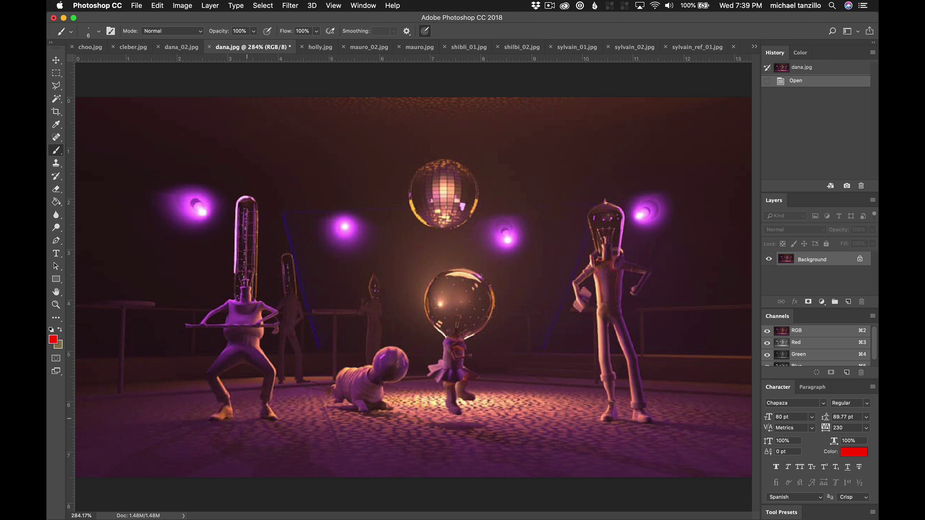
mouse_move(238, 411)
mouse_down()
mouse_move(144, 416)
mouse_move(196, 480)
mouse_move(291, 447)
mouse_move(187, 404)
mouse_up()
key(super+z)
mouse_move(226, 206)
mouse_down()
mouse_move(166, 158)
mouse_move(182, 245)
mouse_move(222, 172)
mouse_move(202, 161)
mouse_up()
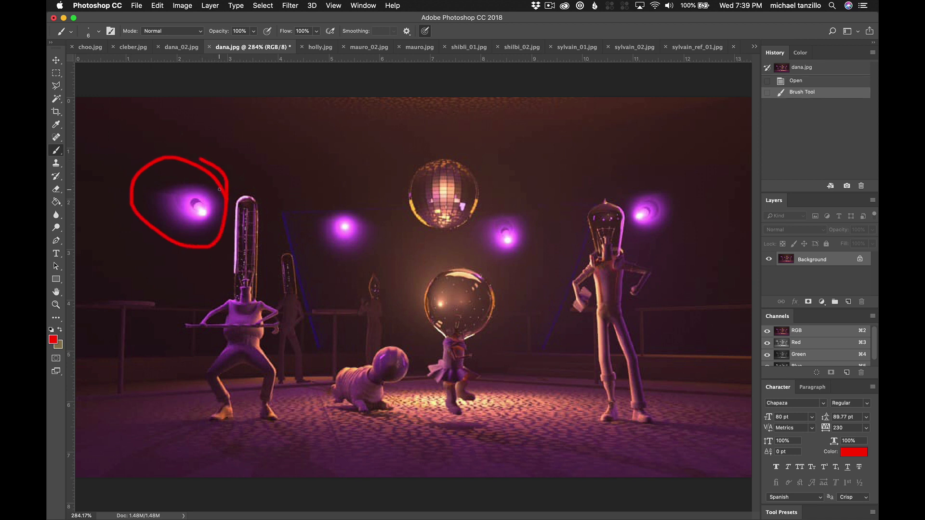
key(super+z)
mouse_move(362, 214)
mouse_down()
mouse_move(316, 224)
mouse_move(359, 182)
mouse_up()
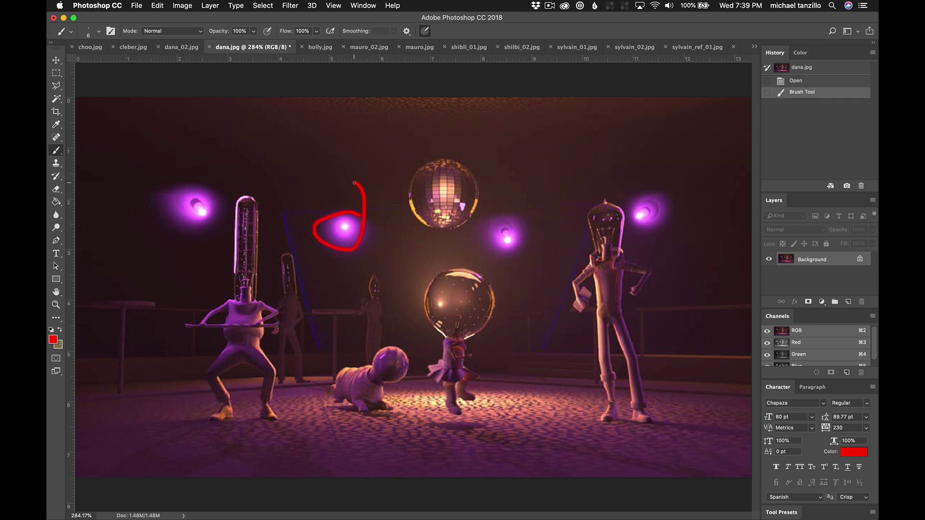
key(super+z)
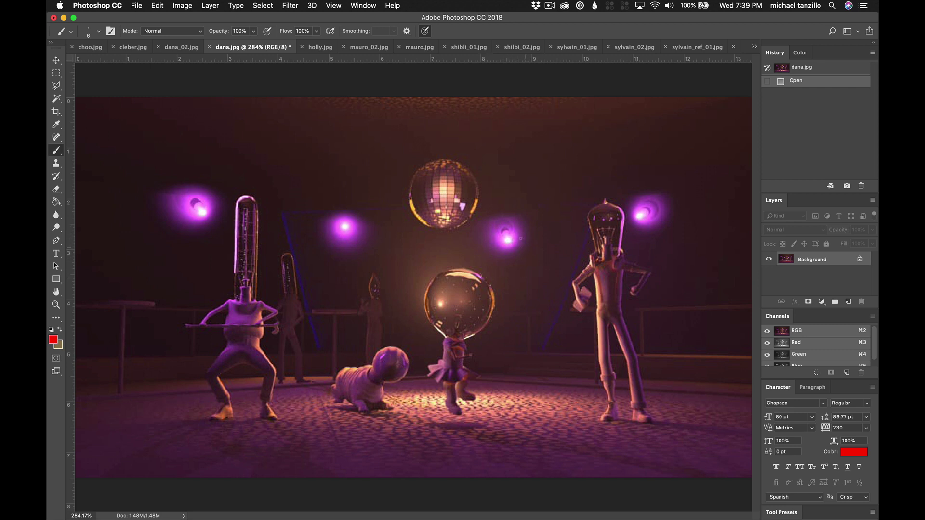
drag(505, 231, 512, 237)
key(super+z)
mouse_move(212, 301)
mouse_down()
mouse_move(298, 347)
mouse_move(273, 287)
mouse_move(277, 381)
mouse_up()
key(super+z)
key(super+z)
drag(379, 297, 391, 363)
key(super+z)
drag(598, 208, 535, 377)
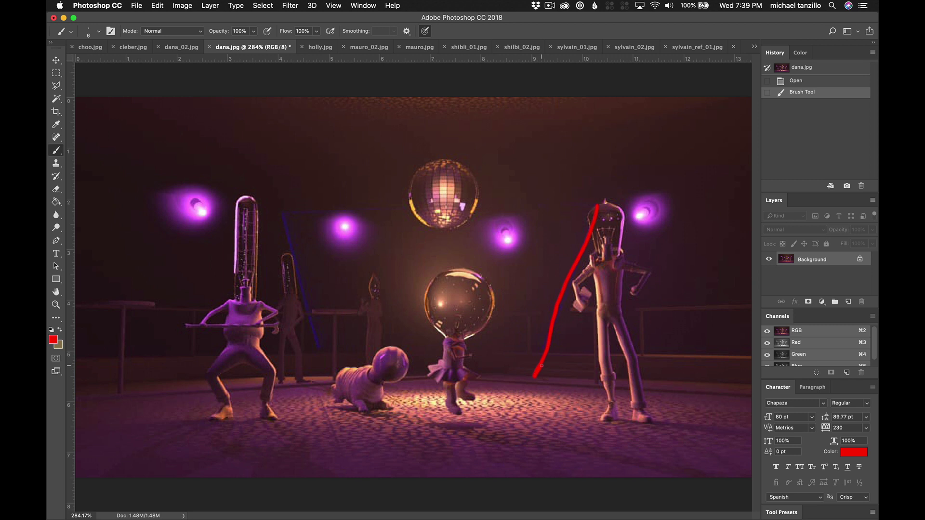
key(super+z)
mouse_move(285, 231)
mouse_down()
mouse_move(318, 336)
mouse_move(276, 222)
mouse_move(413, 197)
mouse_up()
key(super+z)
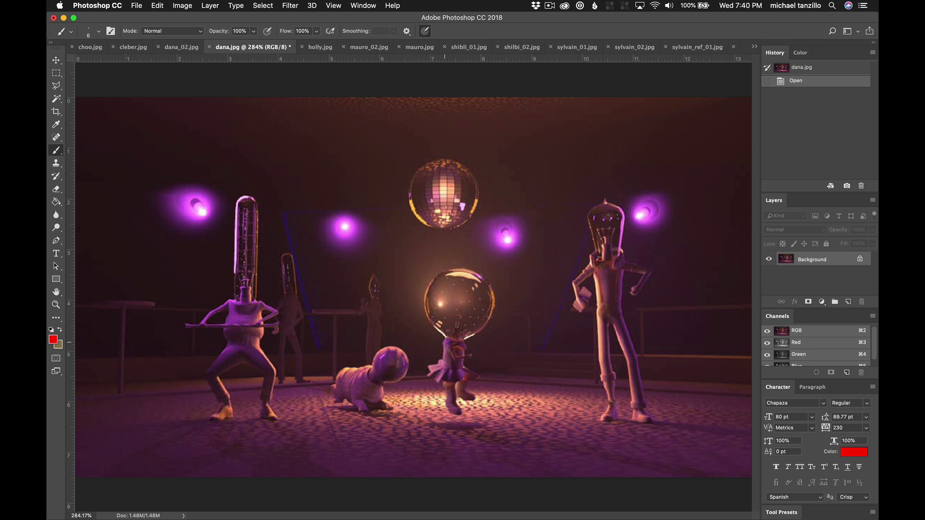
mouse_move(476, 170)
mouse_down()
mouse_move(423, 162)
mouse_move(483, 227)
mouse_move(482, 141)
mouse_up()
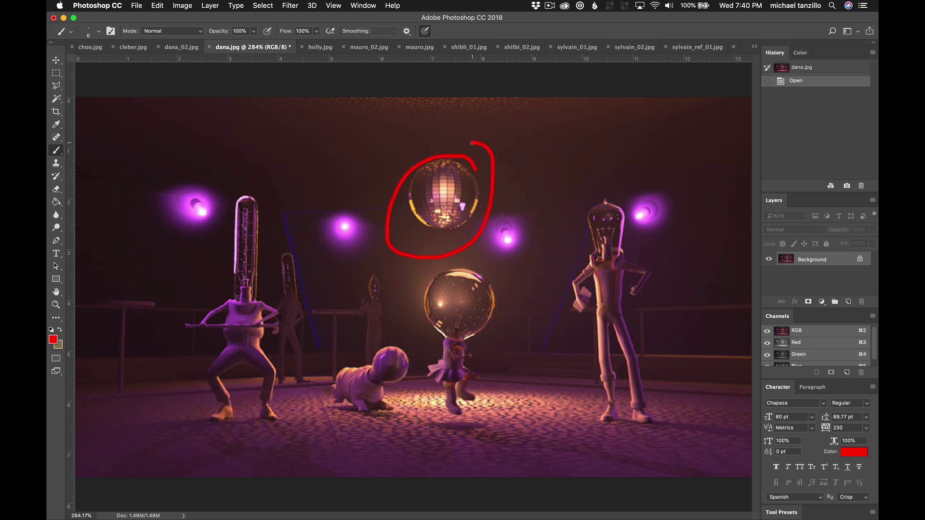
key(cmd+z)
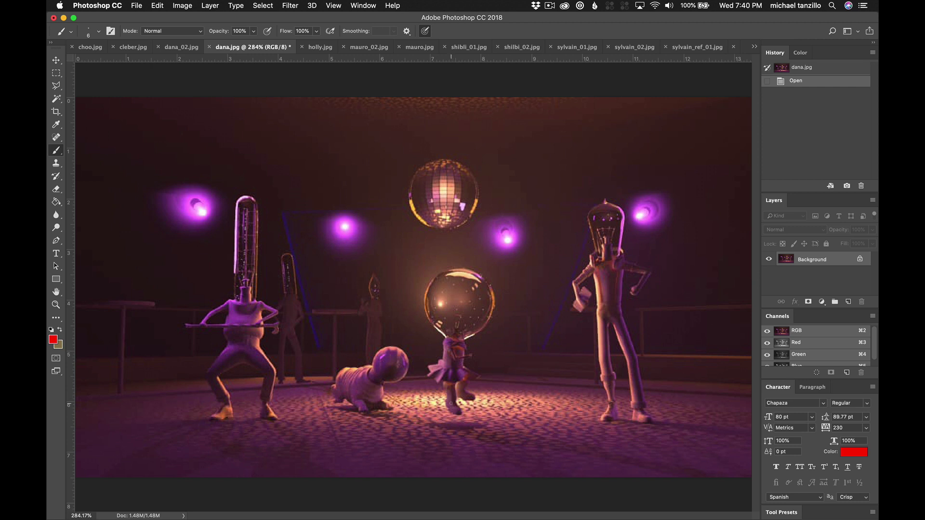
mouse_move(423, 397)
mouse_down()
mouse_move(422, 450)
mouse_move(407, 450)
mouse_move(423, 466)
mouse_move(441, 440)
mouse_up()
key(super+z)
mouse_move(442, 227)
mouse_down()
mouse_move(448, 402)
mouse_move(440, 287)
mouse_up()
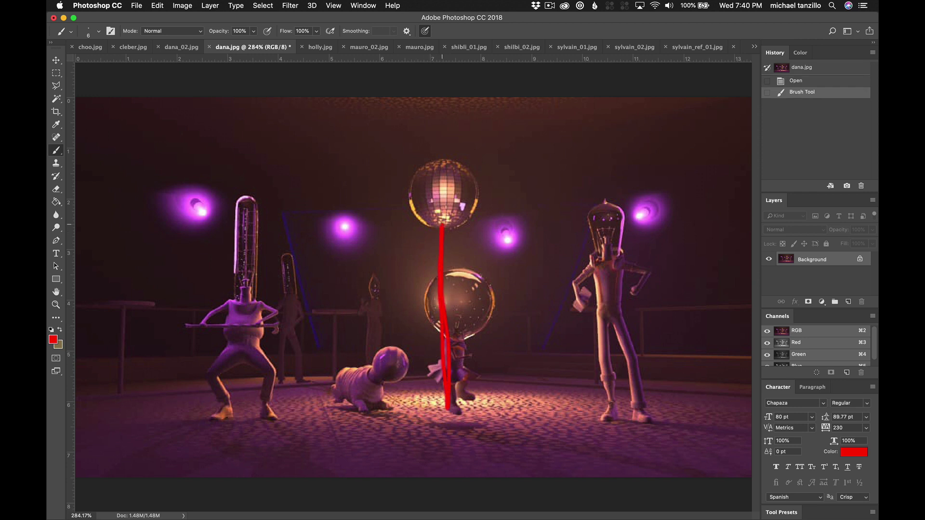
key(super+z)
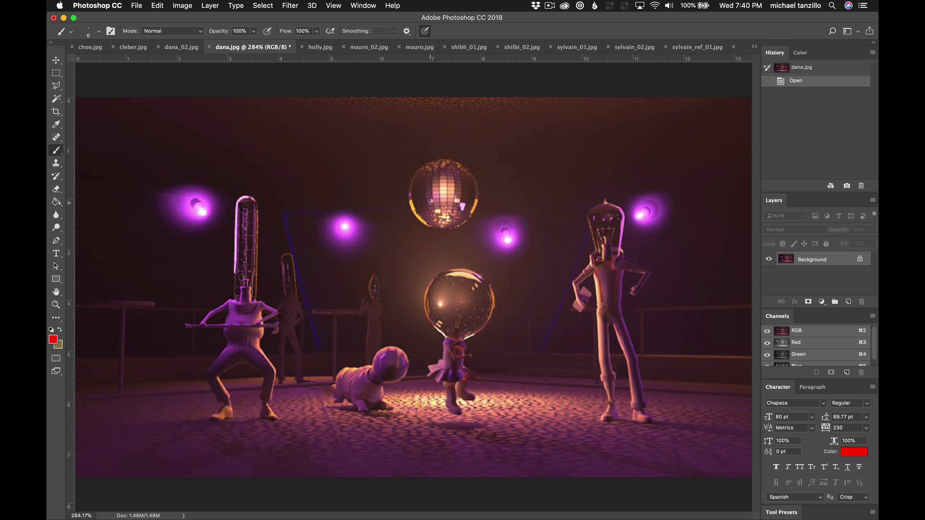
mouse_move(426, 195)
mouse_down()
mouse_move(338, 330)
mouse_move(213, 470)
mouse_up()
key(super+z)
mouse_move(463, 100)
mouse_down()
mouse_move(360, 112)
mouse_move(318, 145)
mouse_move(506, 158)
mouse_move(576, 147)
mouse_move(438, 106)
mouse_move(427, 144)
mouse_move(486, 227)
mouse_move(480, 123)
mouse_up()
key(super+z)
key(super+z)
Trial Levels on dana.jpg with black input 9 and white input 222, then cancel it
key(super+l)
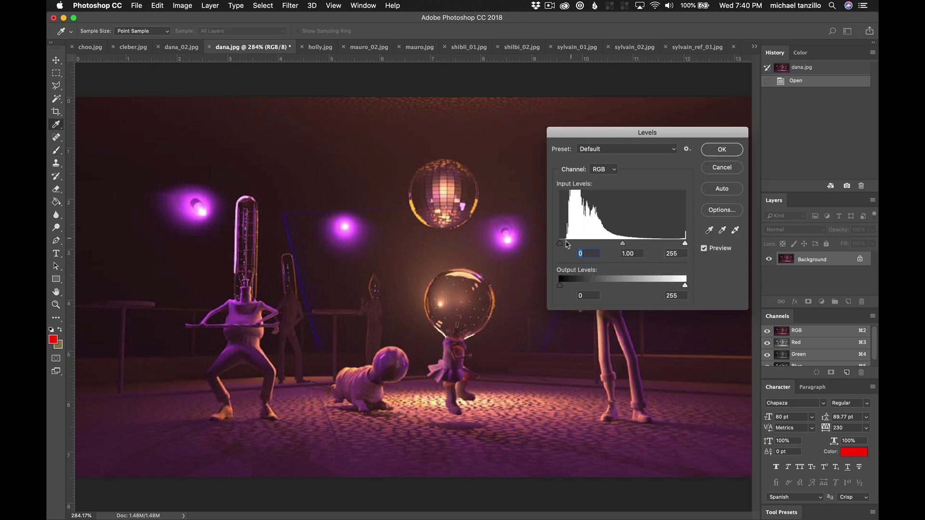
drag(560, 243, 564, 245)
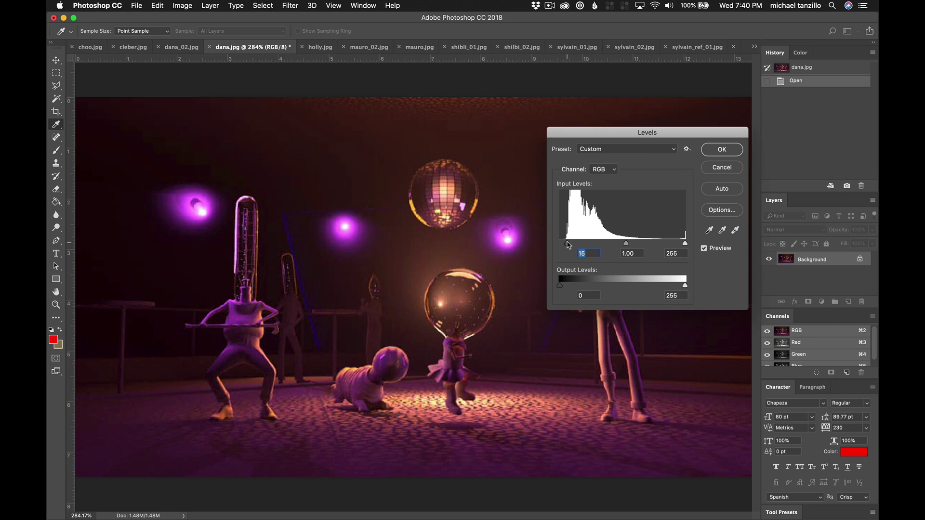
click(712, 251)
click(712, 251)
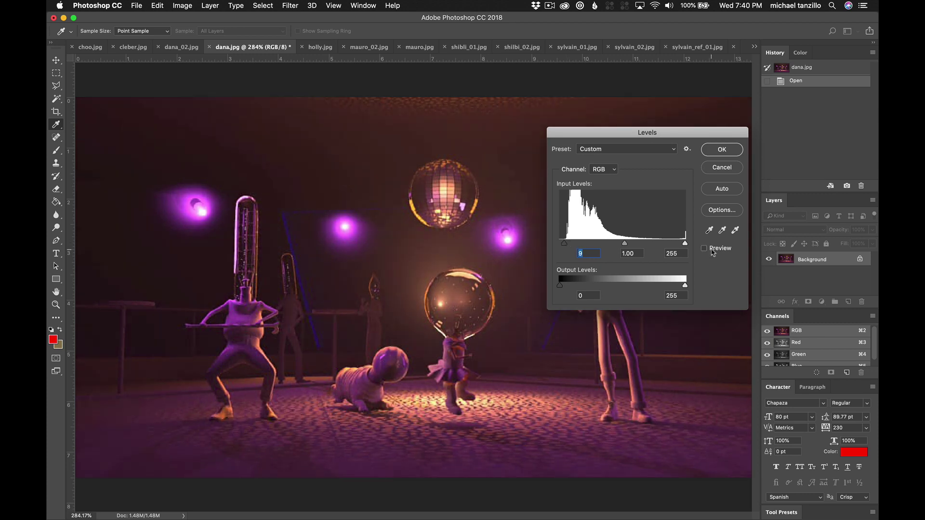
drag(681, 244, 669, 247)
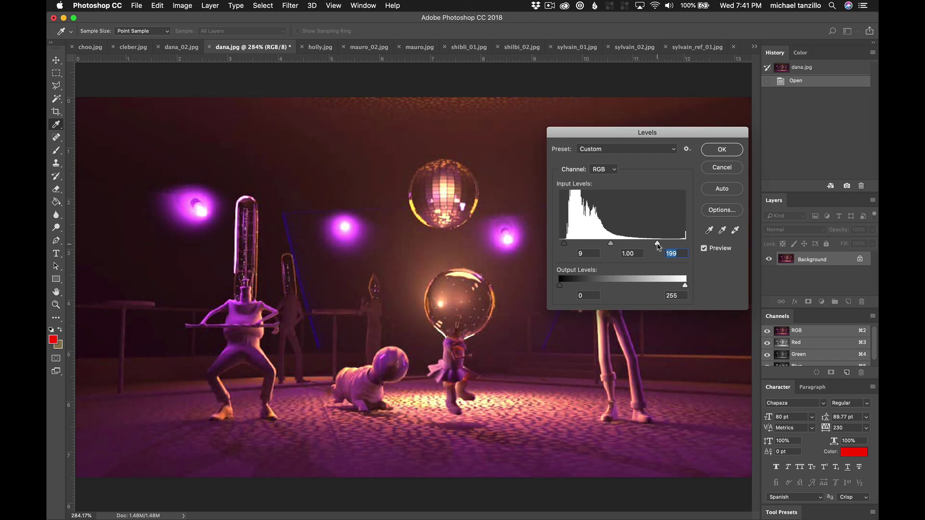
click(725, 168)
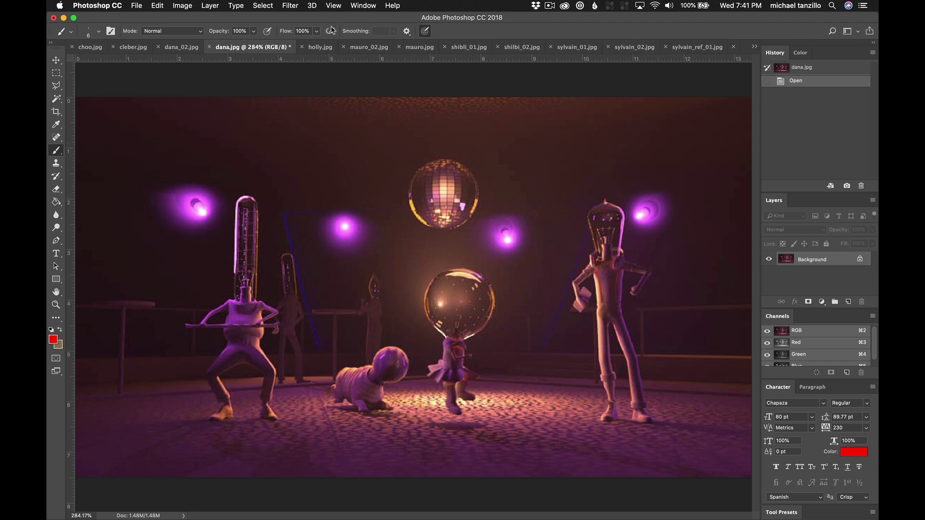
Switch to dana_02.jpg and try red loops around the dome and clock tower, undoing both
click(314, 48)
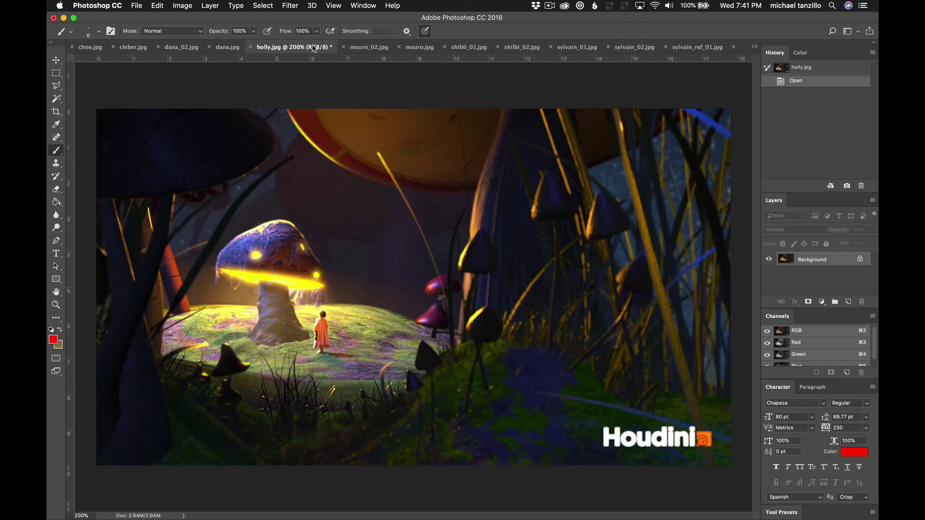
click(171, 47)
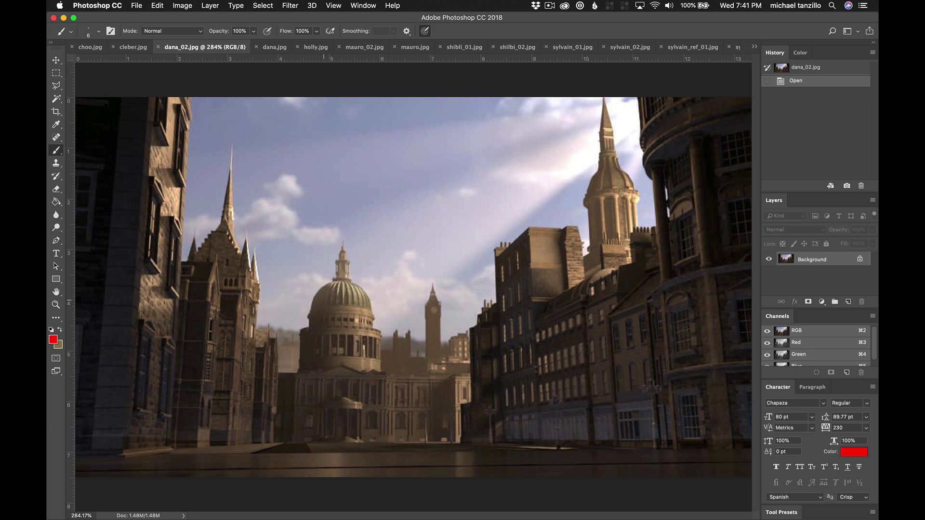
mouse_move(309, 305)
mouse_down()
mouse_move(259, 313)
mouse_move(330, 400)
mouse_move(295, 288)
mouse_up()
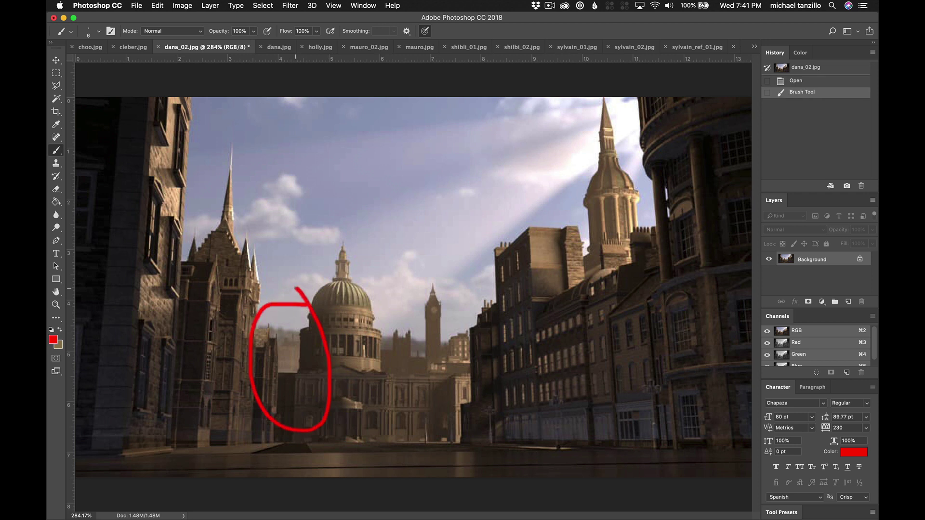
key(super+z)
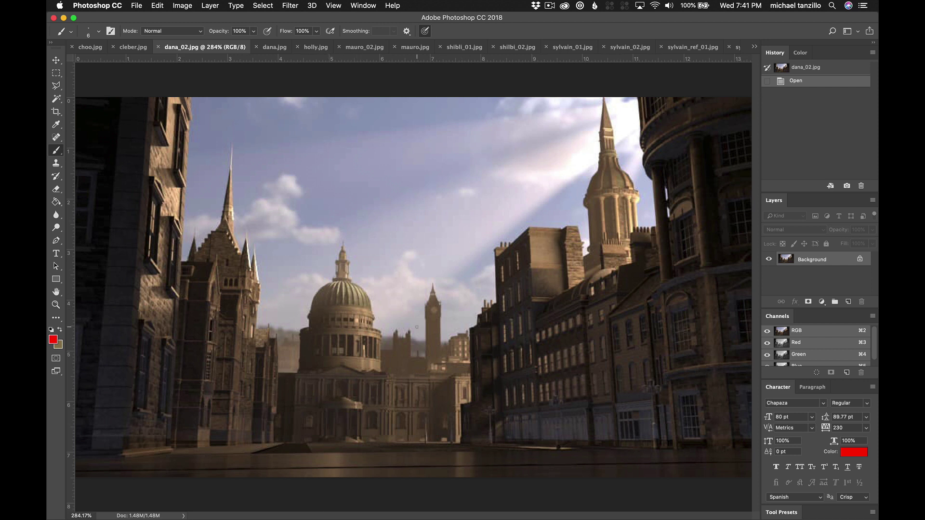
mouse_move(460, 302)
mouse_down()
mouse_move(435, 271)
mouse_move(401, 276)
mouse_move(364, 315)
mouse_move(353, 371)
mouse_move(394, 402)
mouse_move(444, 368)
mouse_move(457, 292)
mouse_up()
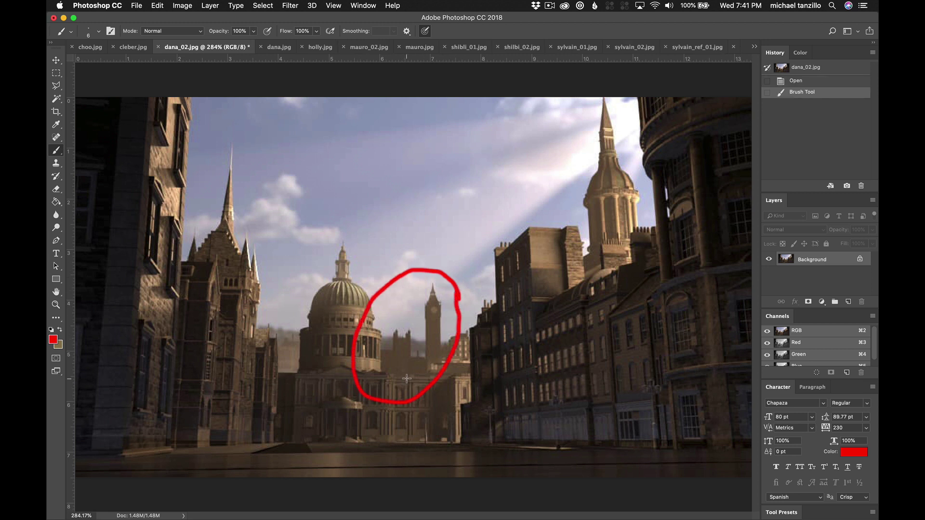
key(super+z)
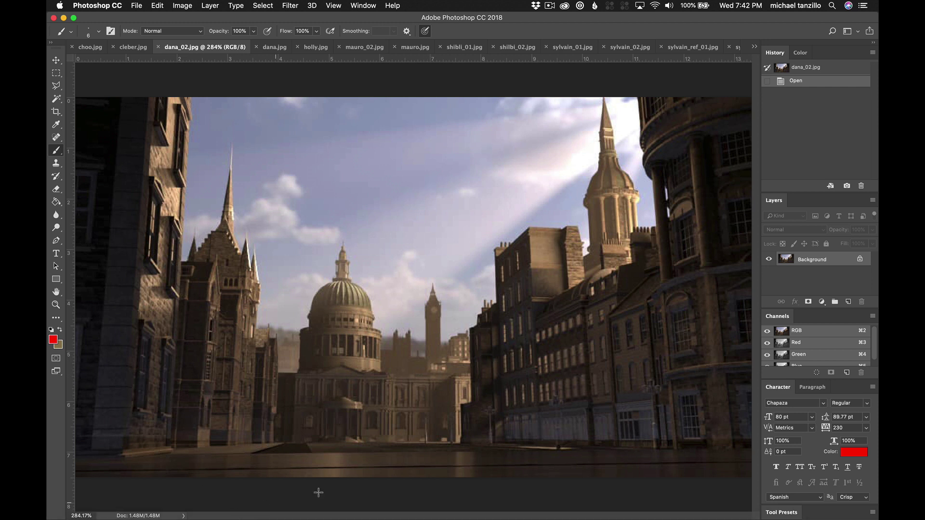
mouse_move(386, 476)
mouse_down()
mouse_move(335, 397)
mouse_move(333, 448)
mouse_move(388, 415)
mouse_up()
key(super+z)
mouse_move(388, 279)
mouse_down()
mouse_move(383, 254)
mouse_move(397, 337)
mouse_move(362, 240)
mouse_up()
key(super+z)
mouse_move(379, 308)
mouse_down()
mouse_move(309, 267)
mouse_move(276, 410)
mouse_move(346, 462)
mouse_move(385, 337)
mouse_move(371, 285)
mouse_up()
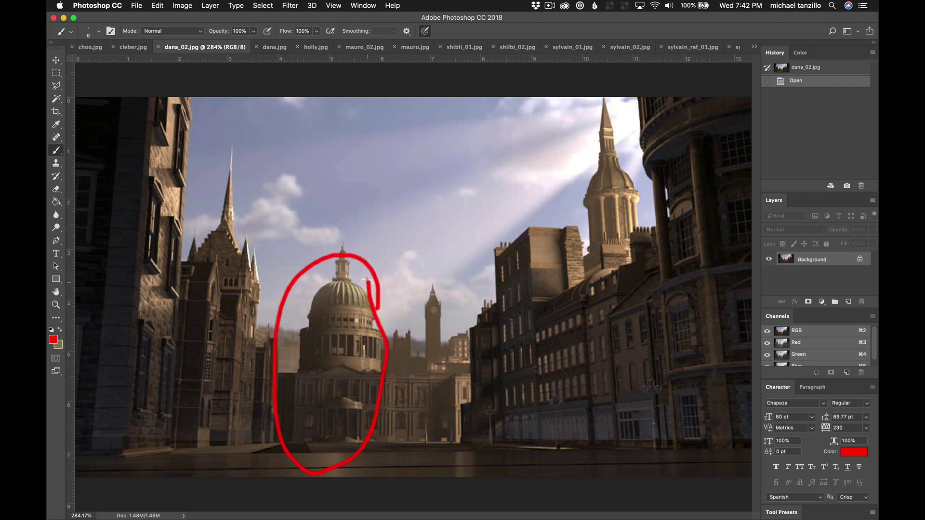
key(super+z)
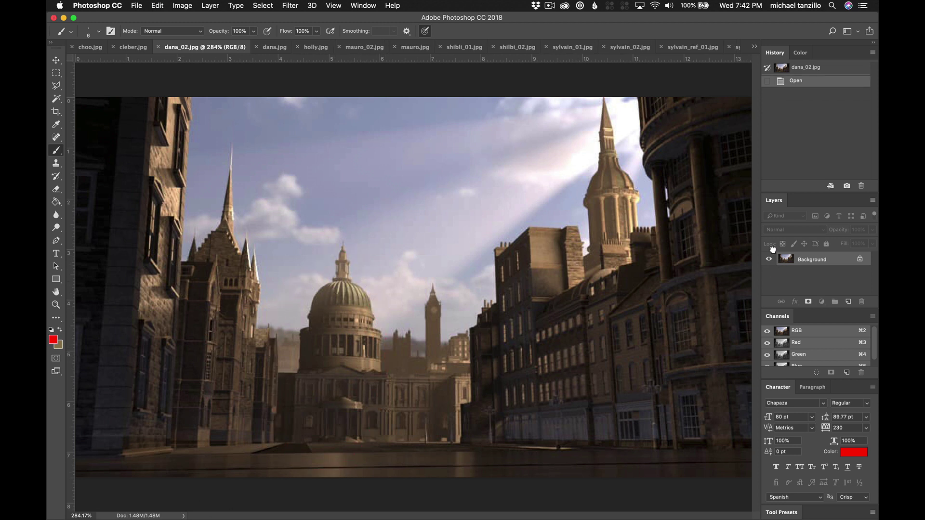
drag(759, 270, 499, 329)
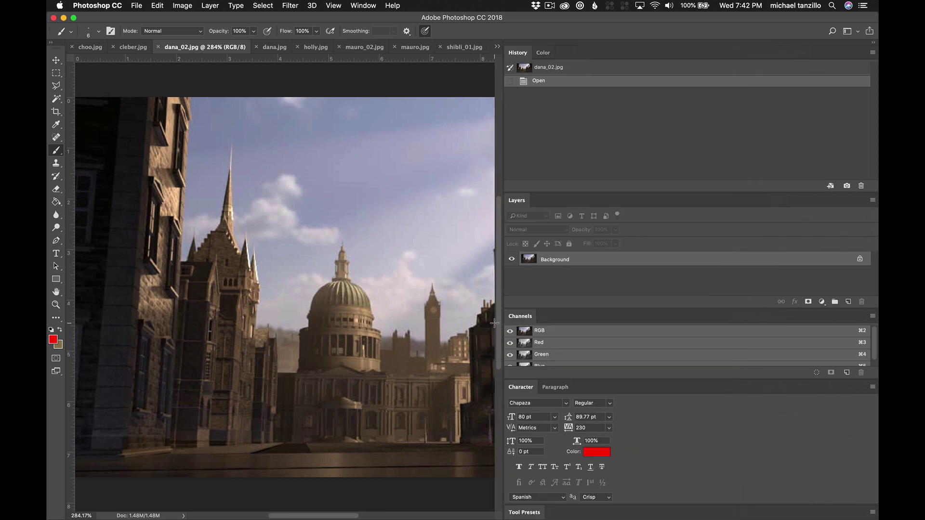
key(super+z)
key(super+z)
drag(503, 96, 760, 99)
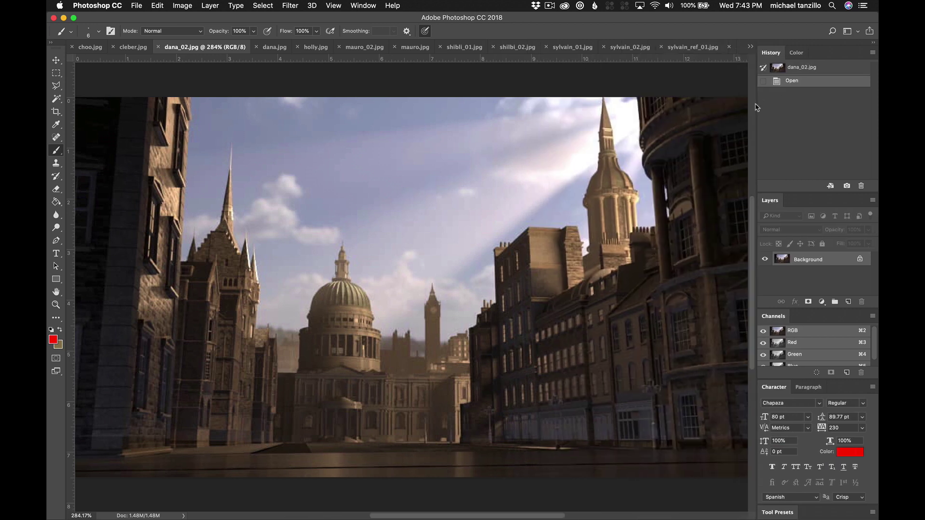
mouse_move(608, 171)
mouse_down()
mouse_move(463, 199)
mouse_move(624, 156)
mouse_up()
key(super+z)
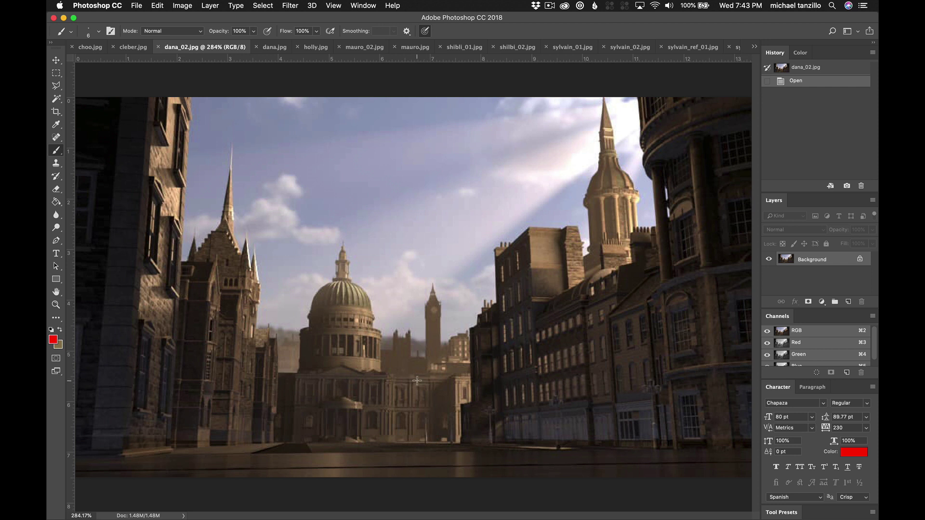
mouse_move(446, 369)
mouse_down()
mouse_move(443, 349)
mouse_move(426, 307)
mouse_move(360, 259)
mouse_move(304, 273)
mouse_move(268, 337)
mouse_move(281, 427)
mouse_move(330, 451)
mouse_move(421, 425)
mouse_move(434, 320)
mouse_up()
key(super+z)
mouse_move(272, 296)
mouse_down()
mouse_move(262, 265)
mouse_move(201, 278)
mouse_move(163, 320)
mouse_move(140, 295)
mouse_up()
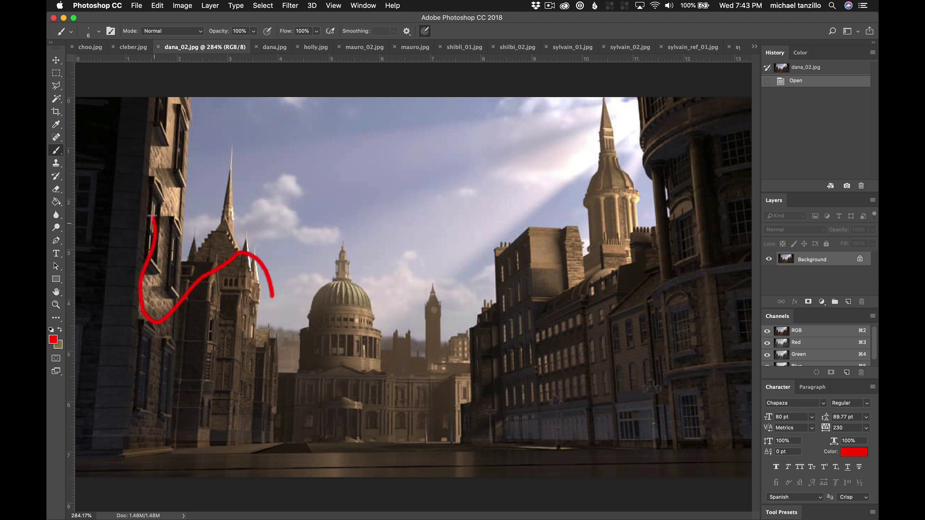
key(super+z)
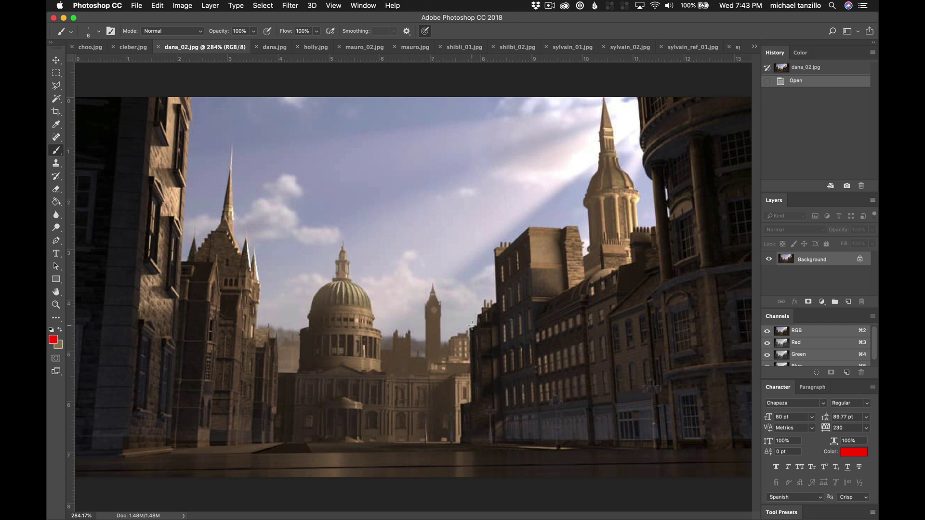
mouse_move(471, 324)
mouse_down()
mouse_move(344, 213)
mouse_move(282, 273)
mouse_move(297, 477)
mouse_move(480, 414)
mouse_move(453, 238)
mouse_up()
key(super+z)
mouse_move(404, 443)
mouse_down()
mouse_move(266, 422)
mouse_move(212, 453)
mouse_move(290, 475)
mouse_move(692, 455)
mouse_move(732, 439)
mouse_move(443, 429)
mouse_move(385, 442)
mouse_up()
key(super+z)
Switch to holly.jpg and circle the glowing mushroom cap in red, then undo it
key(ctrl+Tab)
key(ctrl+Tab)
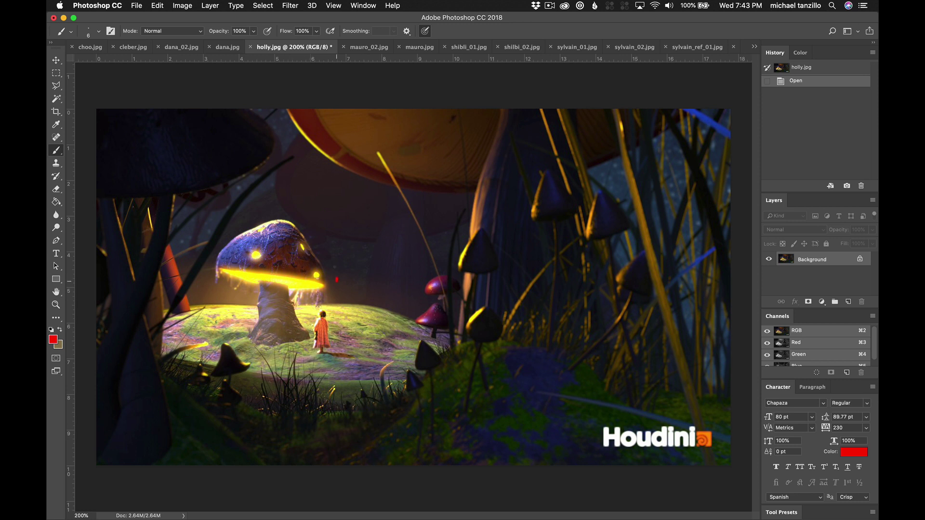
mouse_move(337, 279)
mouse_down()
mouse_move(316, 232)
mouse_move(267, 219)
mouse_move(222, 243)
mouse_move(210, 272)
mouse_move(329, 308)
mouse_move(334, 274)
mouse_up()
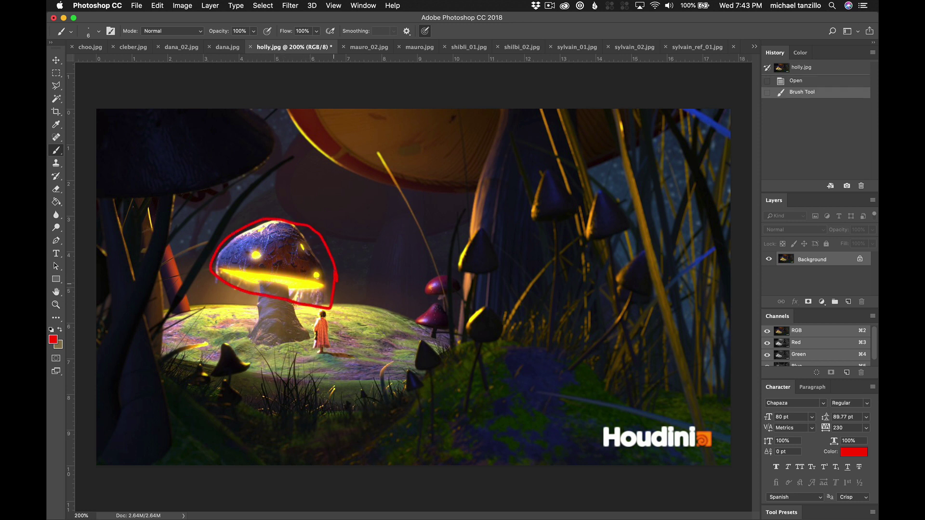
key(super+z)
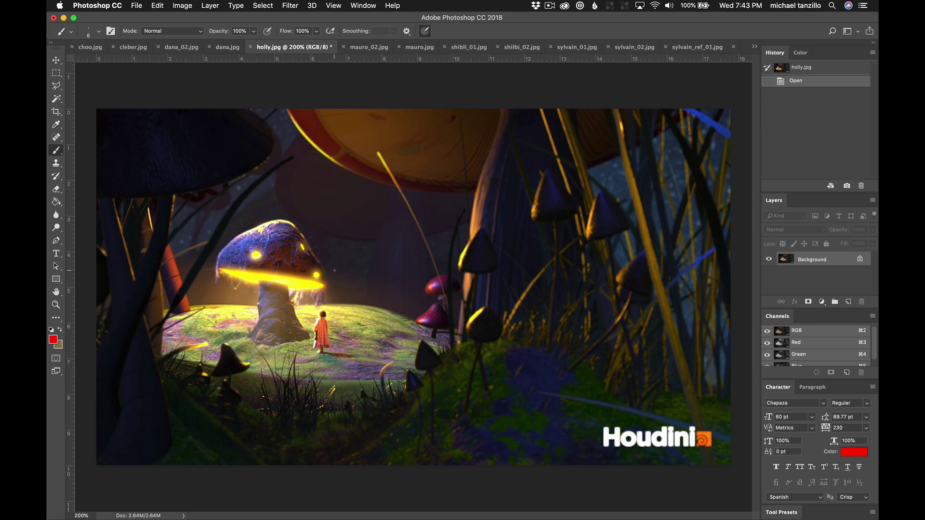
Select the glowing mushroom, trial a Hue shift of -94, undo it and deselect
click(56, 73)
drag(195, 198, 365, 309)
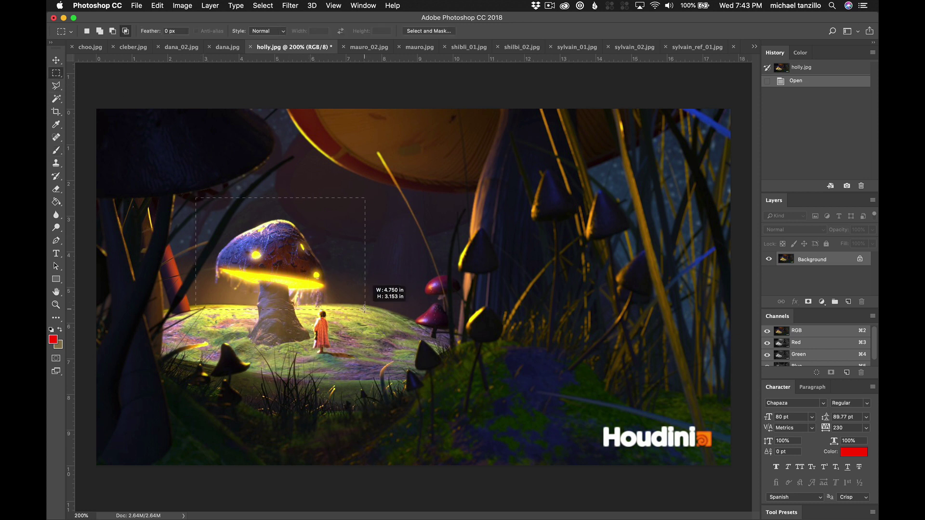
key(super+u)
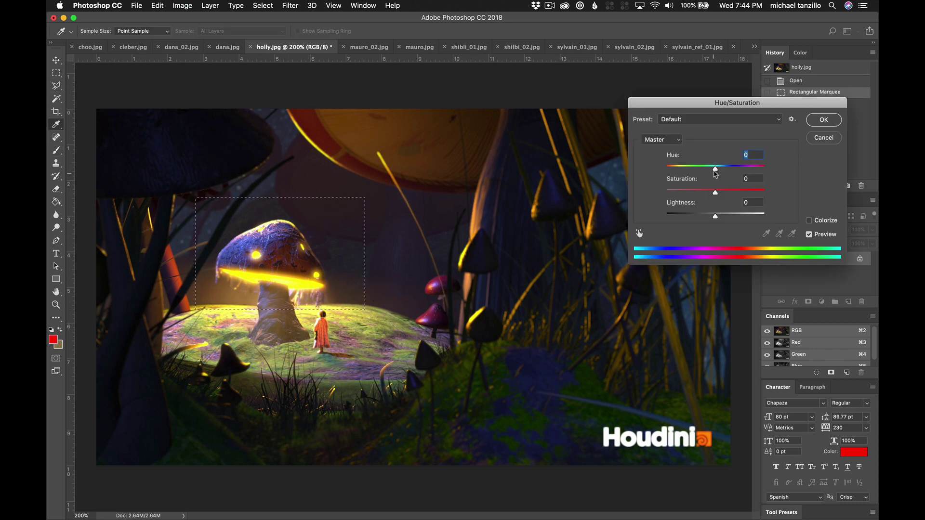
drag(715, 169, 699, 196)
click(824, 120)
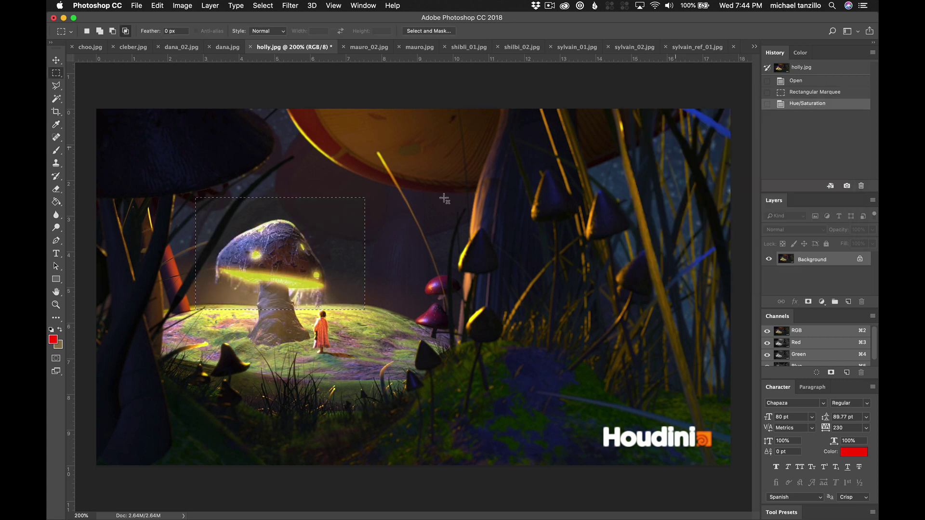
key(super+z)
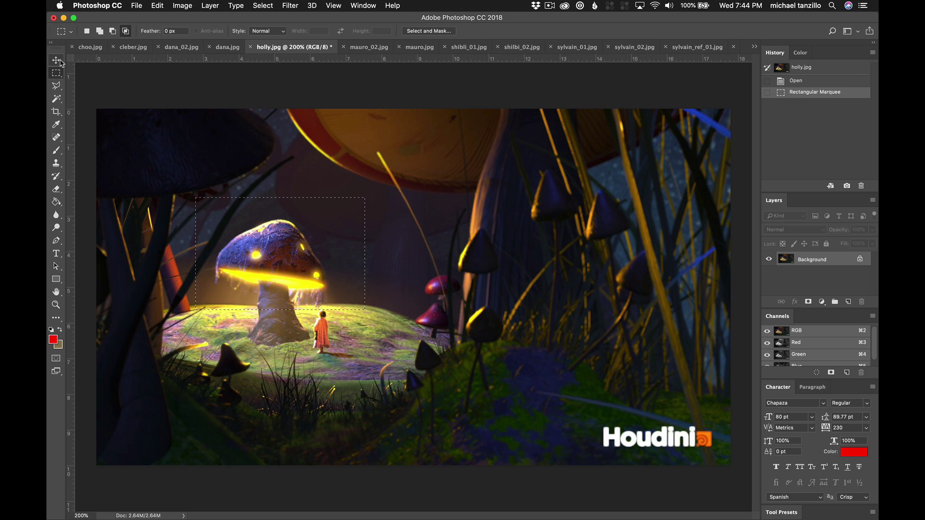
click(447, 201)
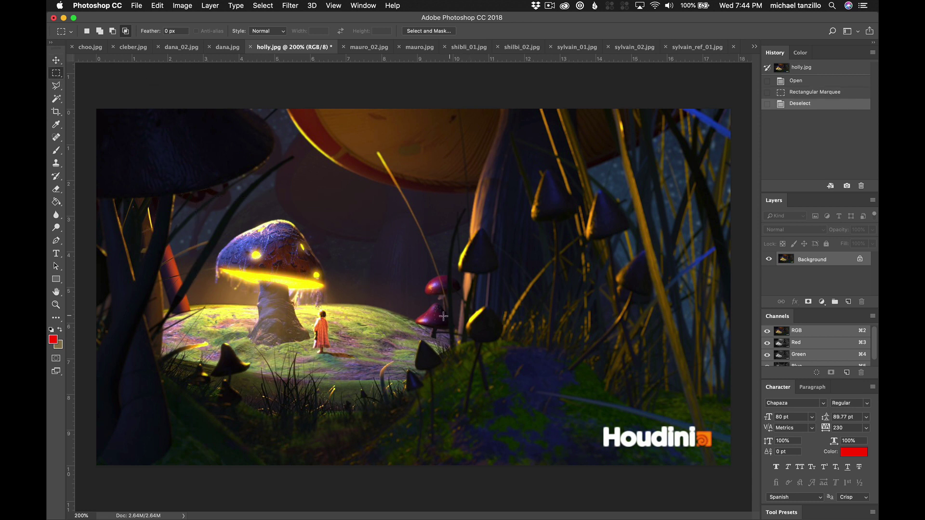
Set Blues saturation to -46 in a lower-right foreground rectangle of holly.jpg, then deselect
drag(440, 316, 649, 472)
key(super+u)
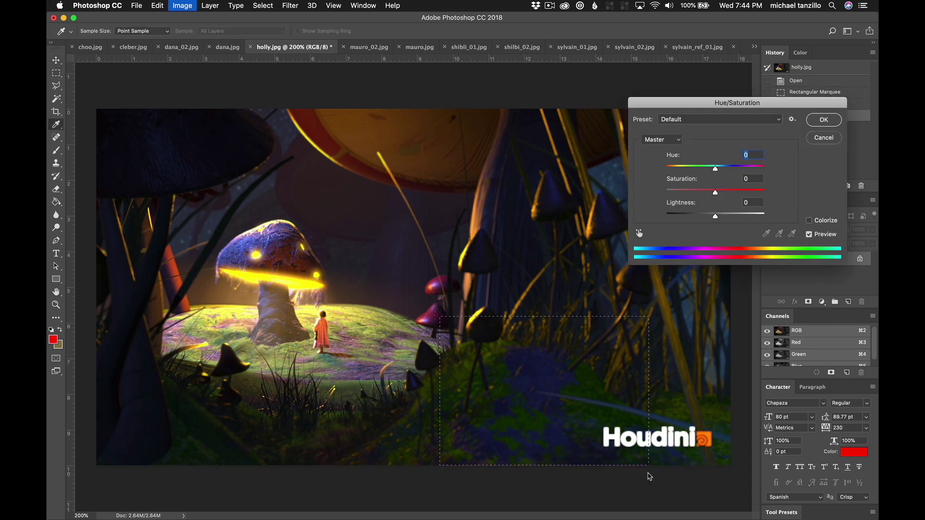
click(650, 140)
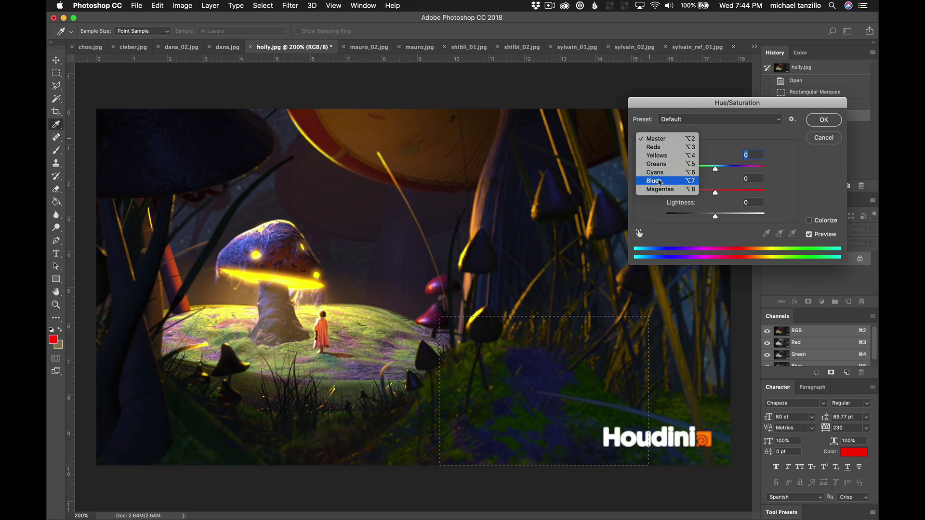
click(658, 181)
drag(716, 193, 694, 201)
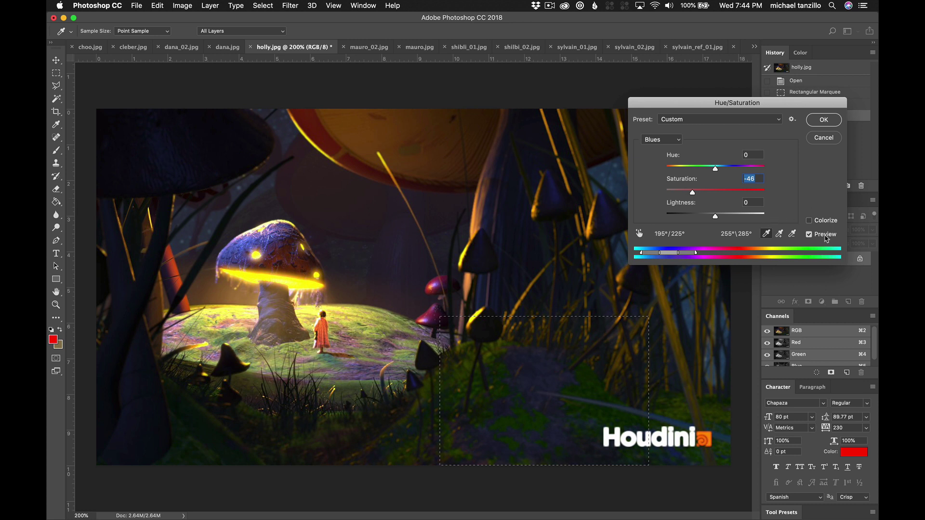
click(826, 238)
click(826, 238)
click(826, 238)
click(825, 120)
key(super+d)
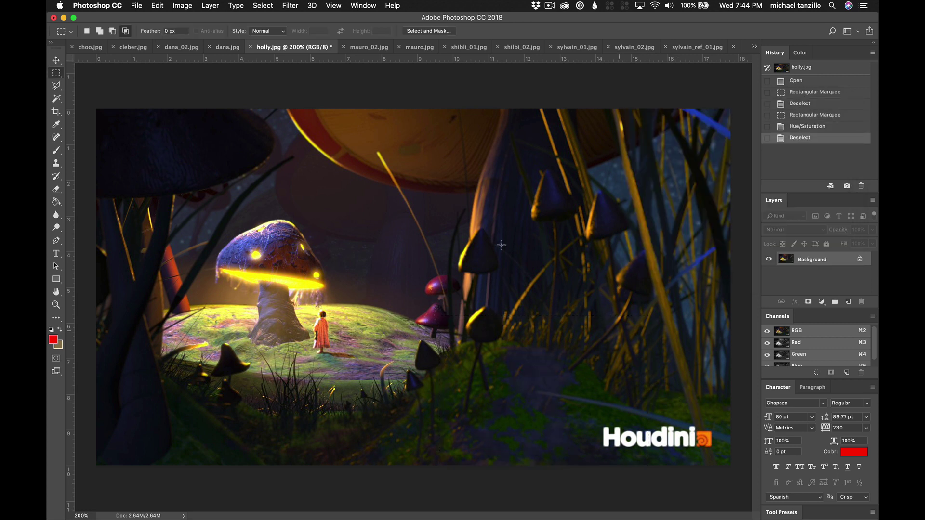
Try several red brush strokes around the mushroom cap, undoing them, and keep one final mark
click(57, 150)
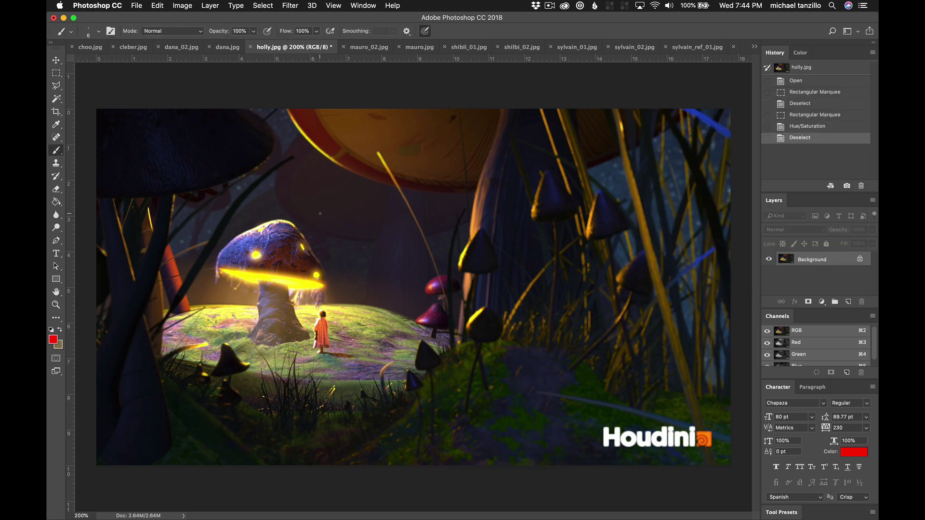
mouse_move(355, 234)
mouse_down()
mouse_move(288, 179)
mouse_move(302, 155)
mouse_move(290, 177)
mouse_move(305, 229)
mouse_move(359, 248)
mouse_up()
key(super+z)
key(super+z)
mouse_move(304, 118)
mouse_down()
mouse_move(280, 122)
mouse_move(313, 163)
mouse_move(351, 180)
mouse_up()
key(super+z)
drag(314, 223, 347, 175)
key(super+z)
mouse_move(292, 264)
mouse_down()
mouse_move(233, 220)
mouse_move(230, 201)
mouse_up()
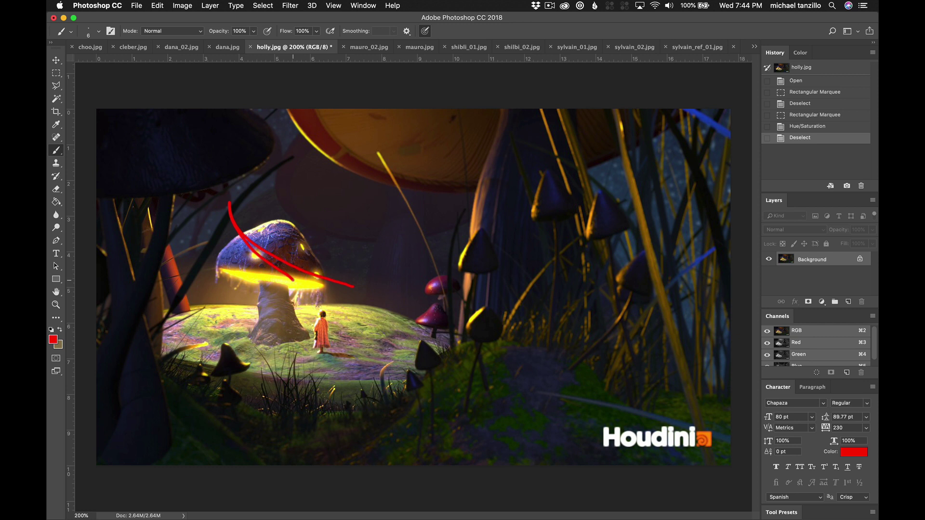
key(super+z)
drag(336, 246, 360, 268)
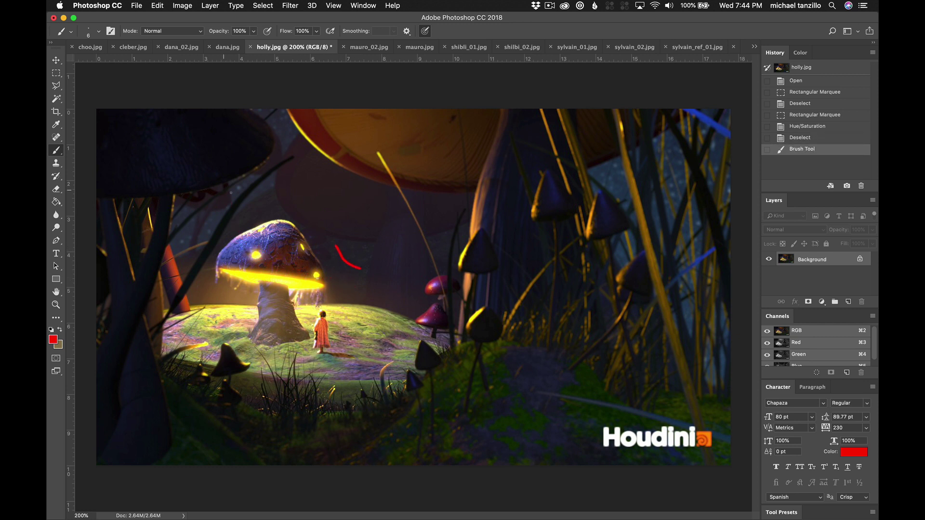
key(super+z)
mouse_move(313, 100)
mouse_down()
mouse_move(171, 210)
mouse_move(261, 397)
mouse_move(285, 157)
mouse_up()
Remove the mushroom circle and shift holly.jpg's midtones by -7, +6, +24 toward blue
key(super+z)
key(super+b)
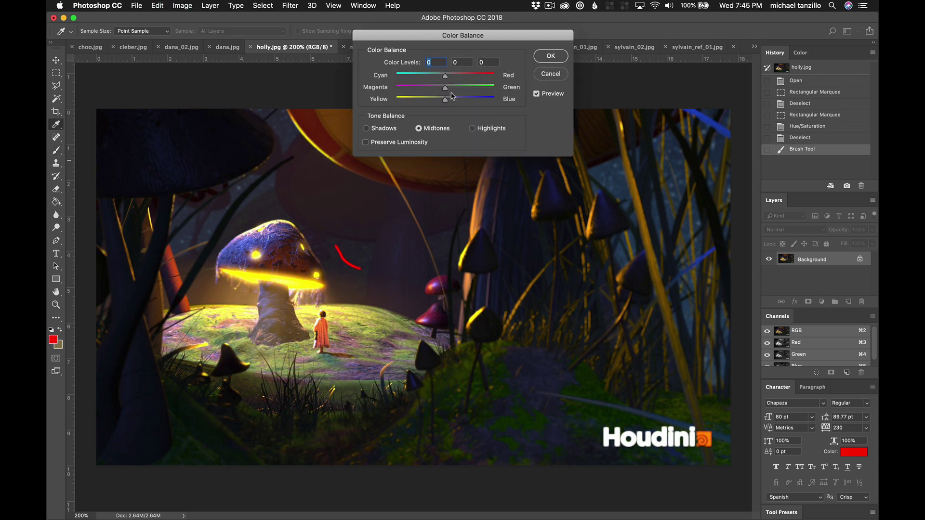
mouse_move(444, 102)
mouse_down()
mouse_move(433, 103)
mouse_move(463, 103)
mouse_move(436, 90)
mouse_move(458, 90)
mouse_move(435, 78)
mouse_move(451, 92)
mouse_up()
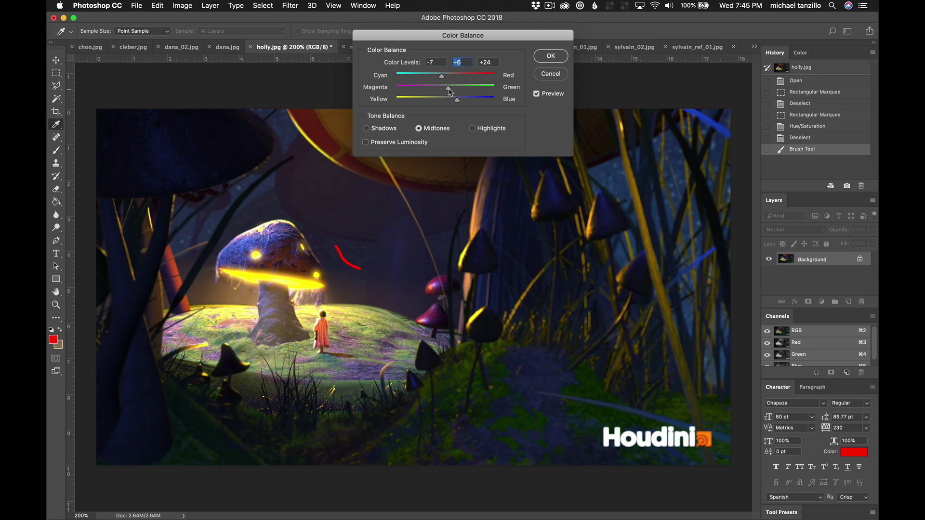
click(543, 94)
click(542, 95)
click(542, 96)
click(541, 97)
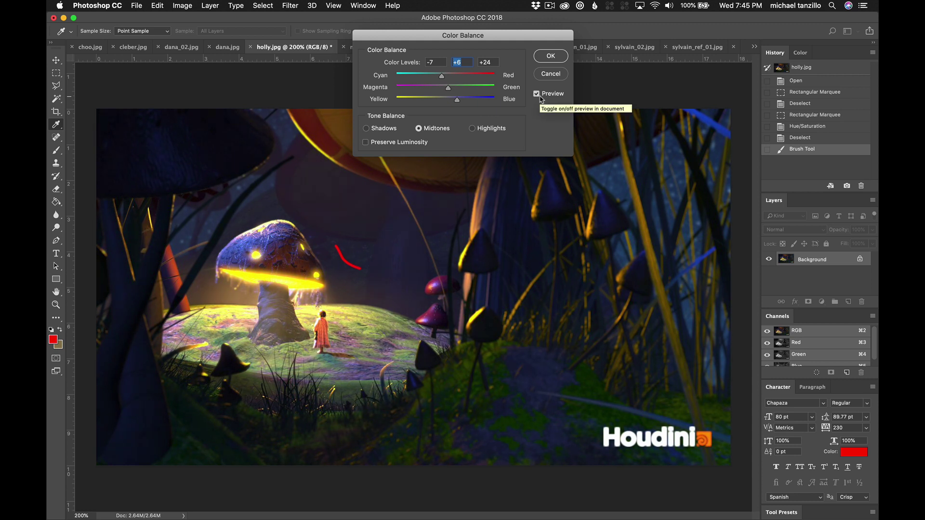
click(540, 96)
click(540, 96)
click(540, 96)
click(540, 95)
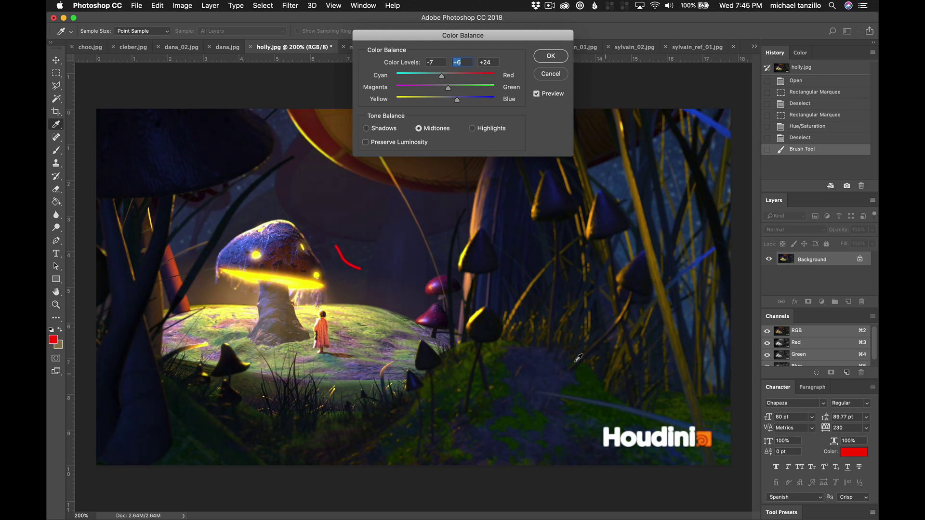
click(550, 56)
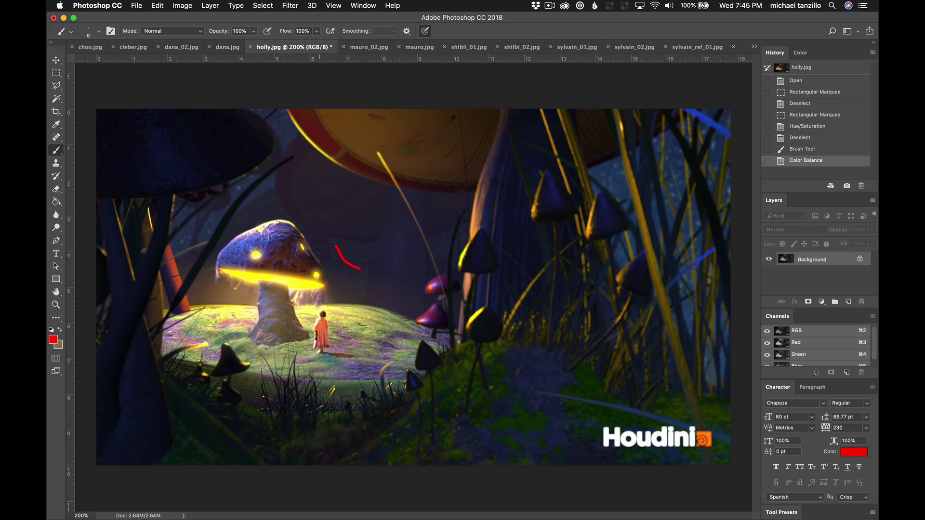
mouse_move(338, 318)
mouse_down()
mouse_move(319, 312)
mouse_move(323, 368)
mouse_move(337, 320)
mouse_up()
key(cmd+z)
key(ctrl+Tab)
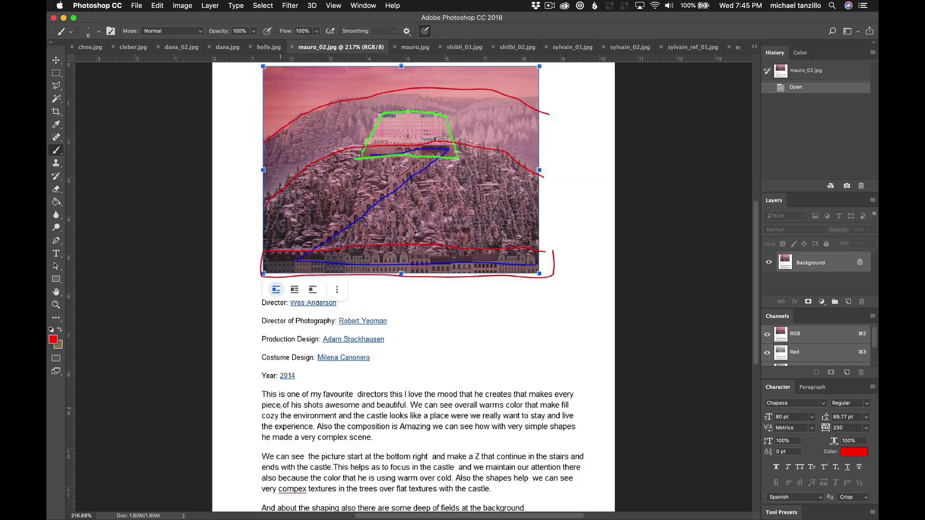
key(ctrl+Tab)
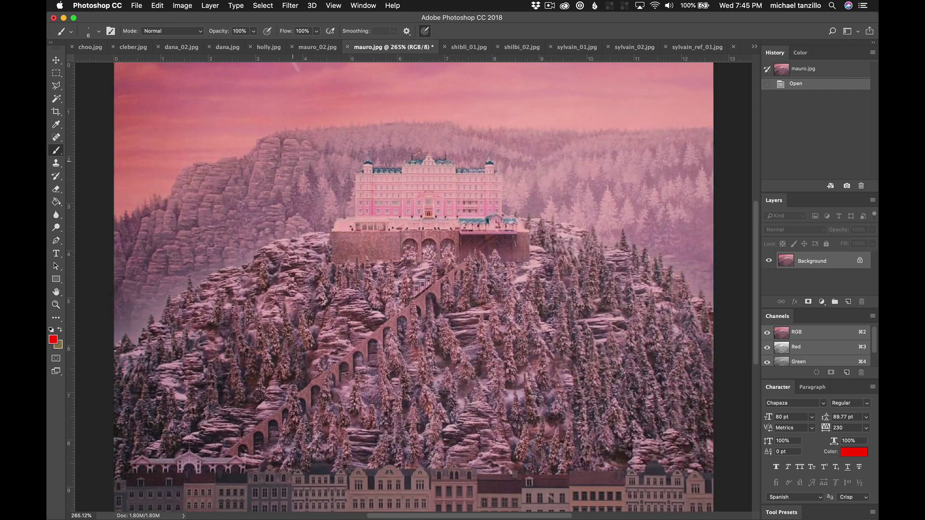
click(309, 48)
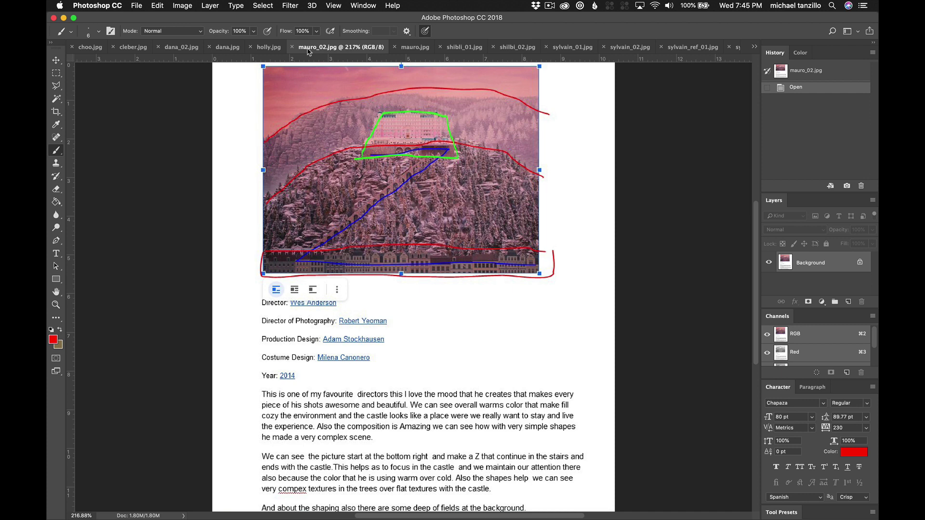
click(414, 48)
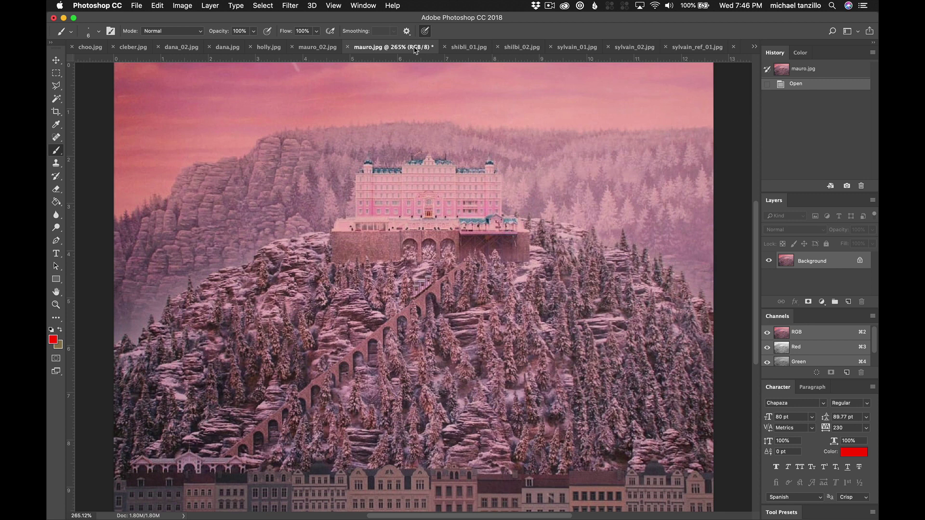
click(317, 48)
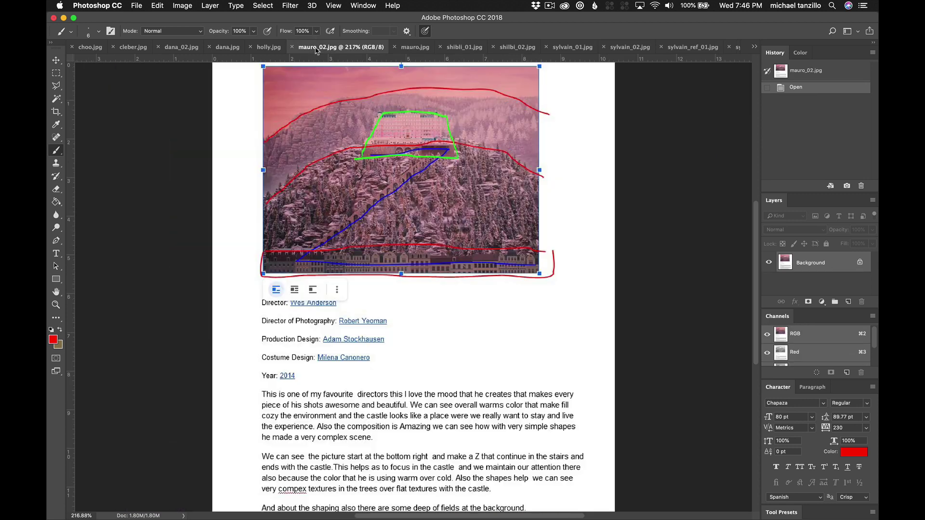
click(417, 49)
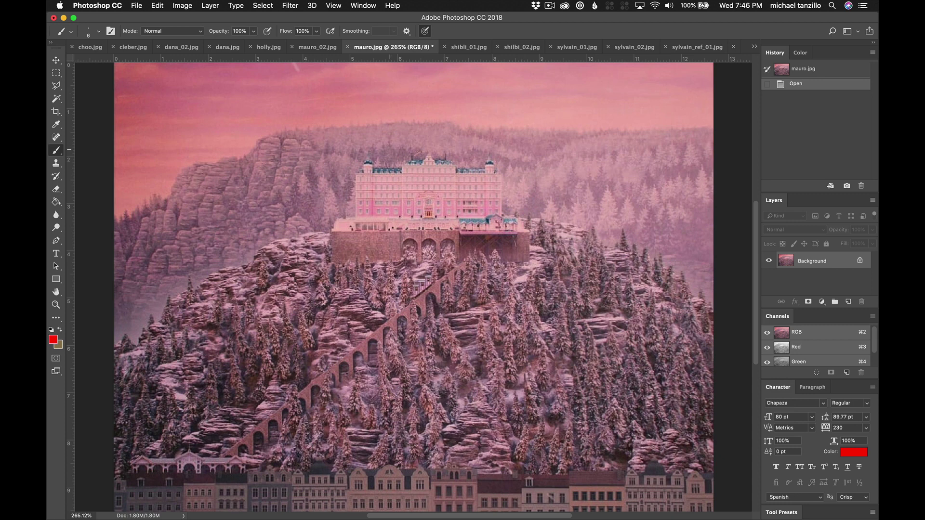
click(328, 47)
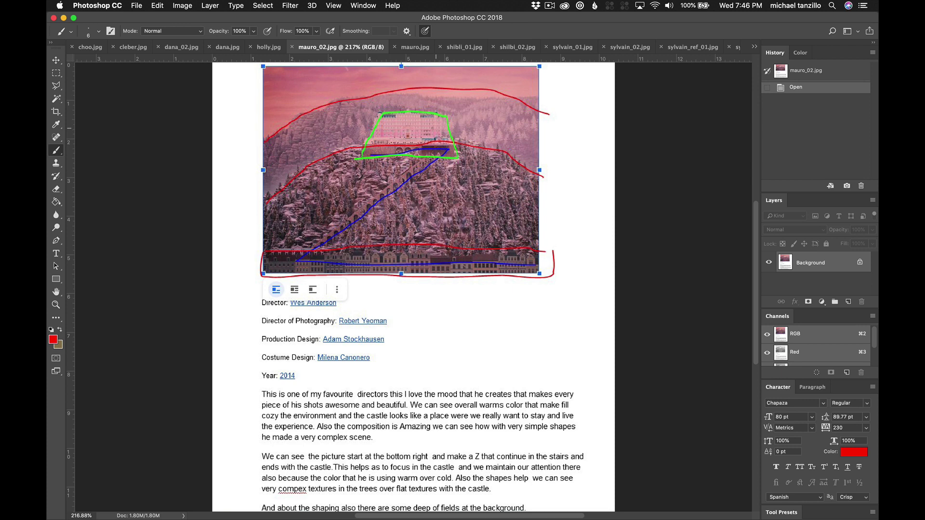
click(411, 48)
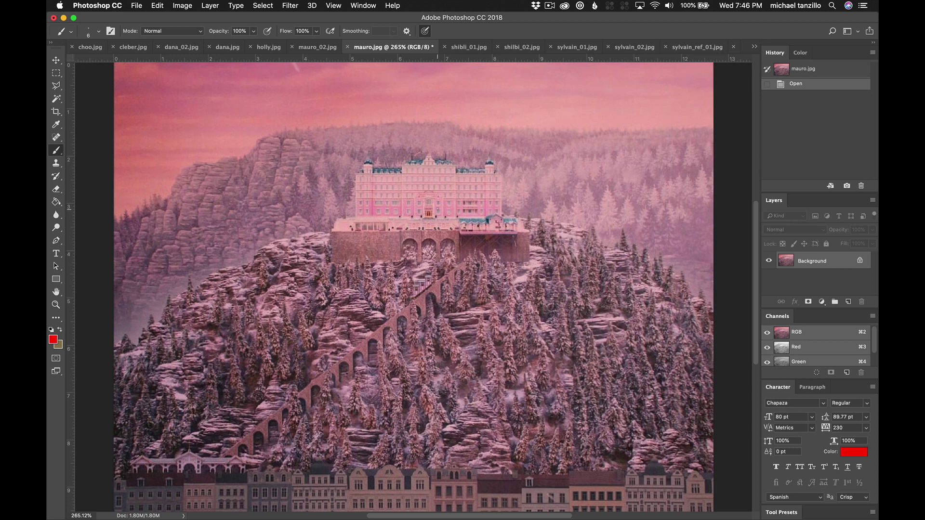
Try and undo red loops on the hotel entrance, hotel and staircase, then move to shibli_01.jpg
mouse_move(439, 208)
mouse_down()
mouse_move(423, 200)
mouse_move(440, 215)
mouse_move(440, 205)
mouse_up()
key(super+z)
mouse_move(507, 188)
mouse_down()
mouse_move(489, 141)
mouse_move(368, 134)
mouse_move(329, 235)
mouse_move(456, 290)
mouse_move(532, 154)
mouse_move(471, 251)
mouse_move(405, 304)
mouse_move(419, 347)
mouse_up()
key(super+z)
mouse_move(443, 263)
mouse_down()
mouse_move(390, 313)
mouse_move(441, 267)
mouse_up()
key(super+z)
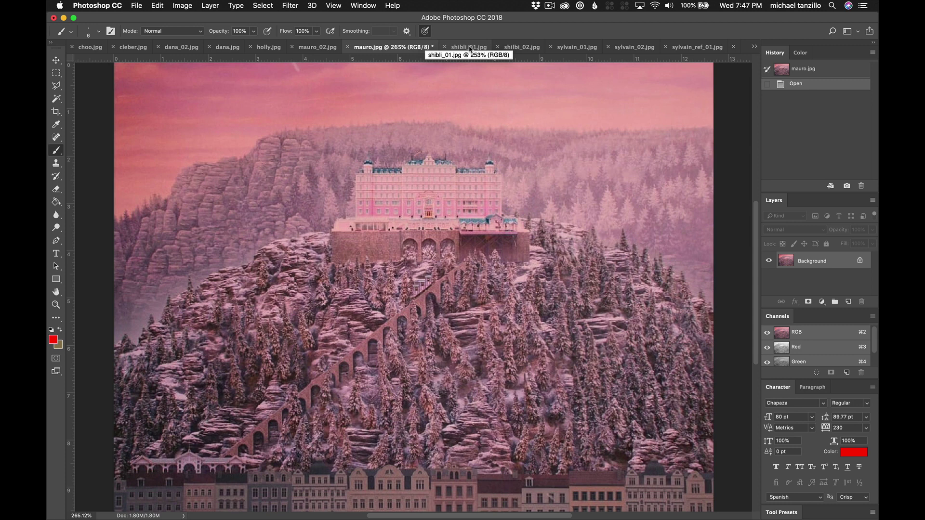
click(550, 6)
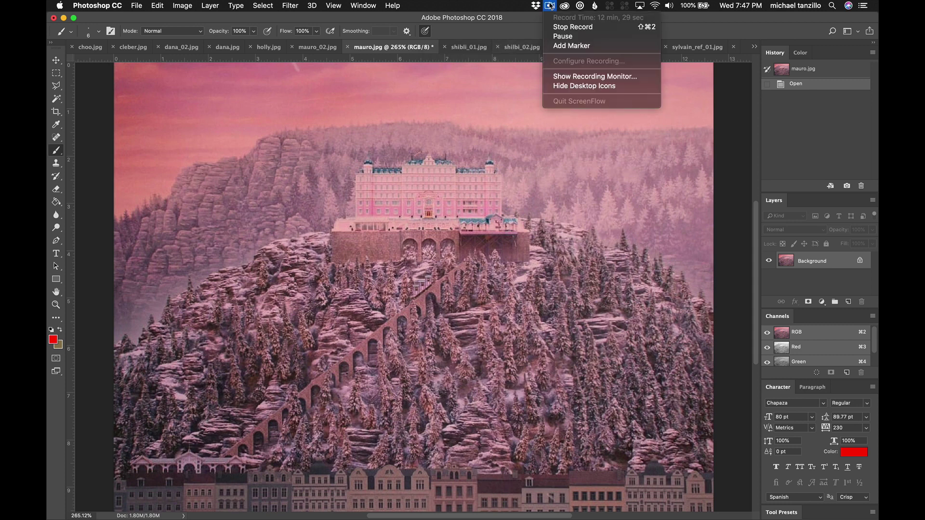
click(572, 37)
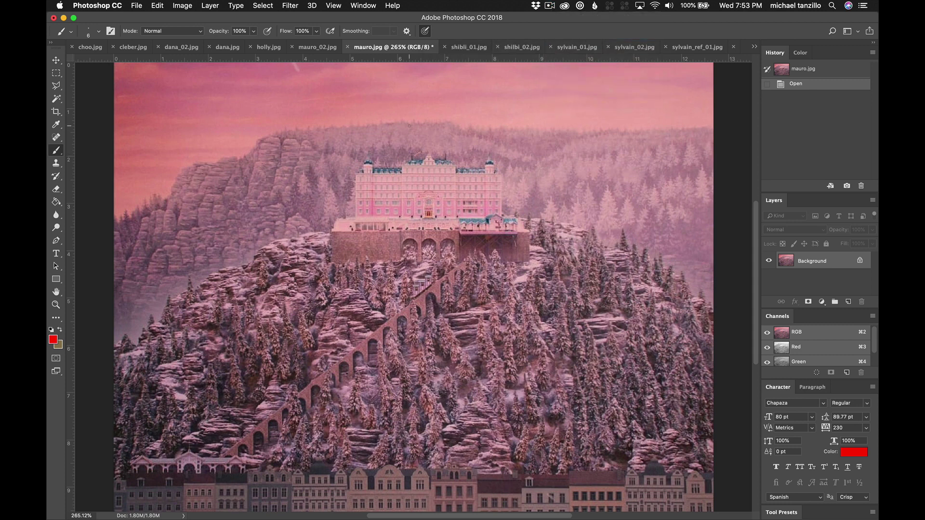
Go from shibli_01.jpg to the knitted bunny and try, then undo, red marks on its foot and body
click(458, 47)
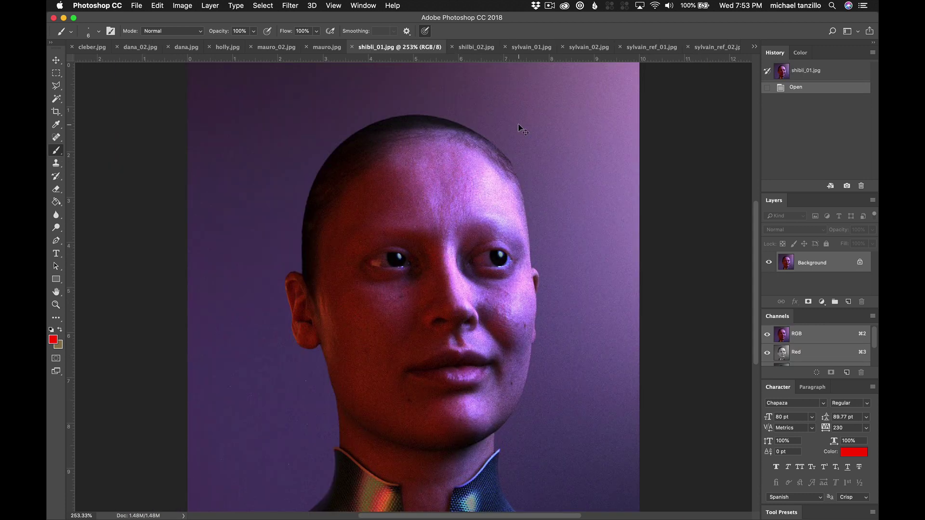
key(ctrl+Tab)
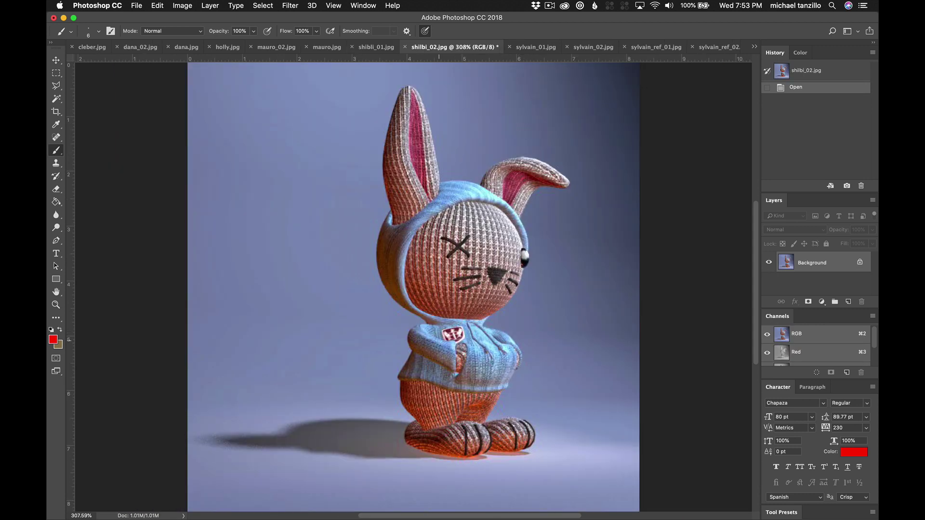
mouse_move(485, 444)
mouse_down()
mouse_move(421, 435)
mouse_move(402, 450)
mouse_move(455, 467)
mouse_move(482, 447)
mouse_up()
key(cmd+z)
mouse_move(504, 516)
drag(436, 285, 436, 340)
key(cmd+z)
click(369, 47)
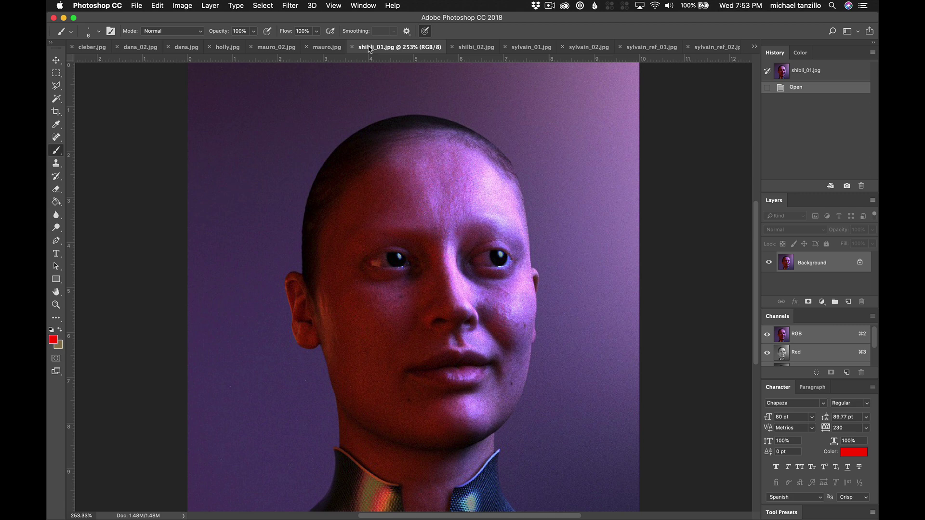
mouse_move(573, 102)
mouse_down()
mouse_move(529, 90)
mouse_move(267, 173)
mouse_up()
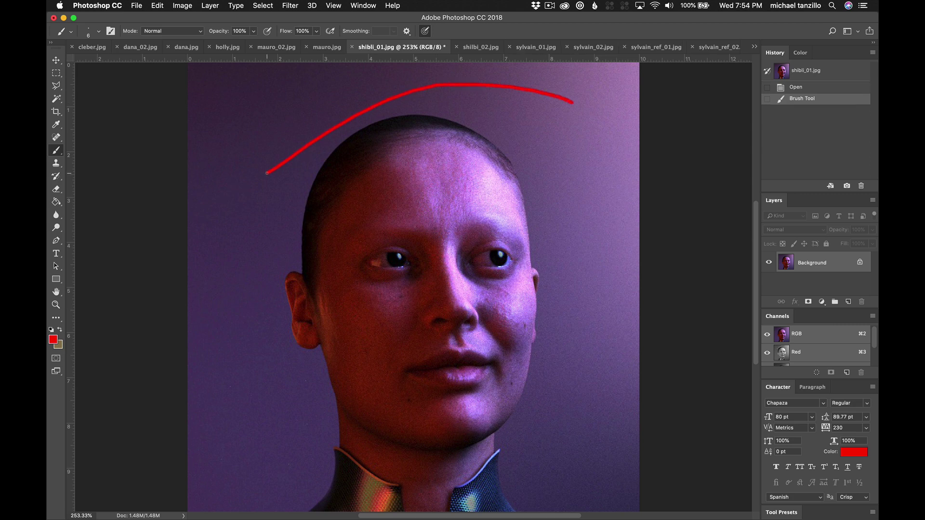
key(super+z)
mouse_move(528, 175)
mouse_down()
mouse_move(509, 158)
mouse_move(446, 199)
mouse_move(468, 297)
mouse_move(508, 315)
mouse_move(535, 275)
mouse_move(514, 183)
mouse_up()
key(super+z)
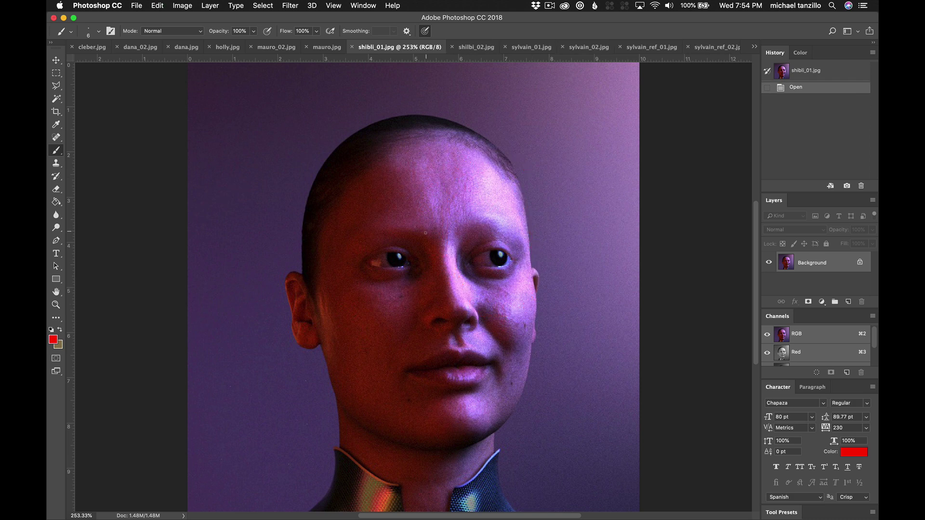
mouse_move(419, 245)
mouse_down()
mouse_move(430, 275)
mouse_move(511, 252)
mouse_up()
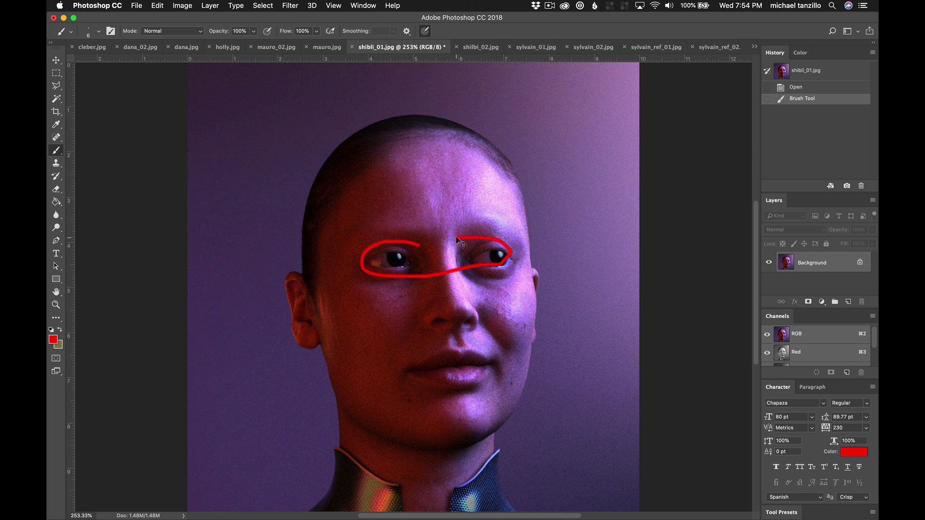
key(super+z)
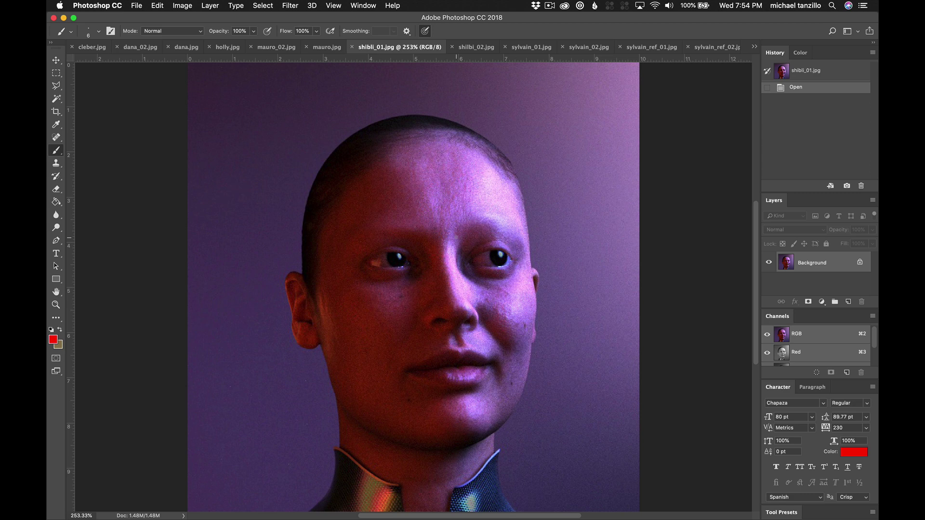
mouse_move(385, 252)
mouse_down()
mouse_move(362, 256)
mouse_move(366, 274)
mouse_move(385, 276)
mouse_move(389, 254)
mouse_up()
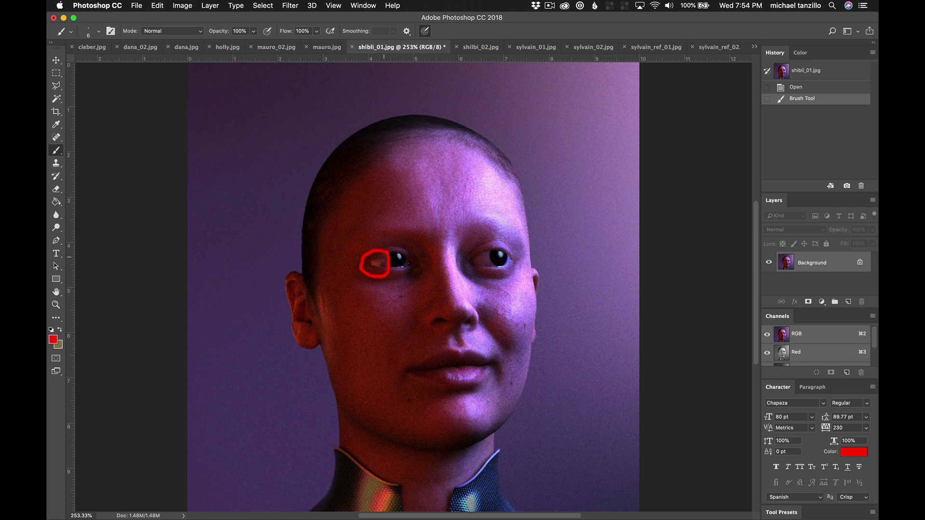
click(417, 377)
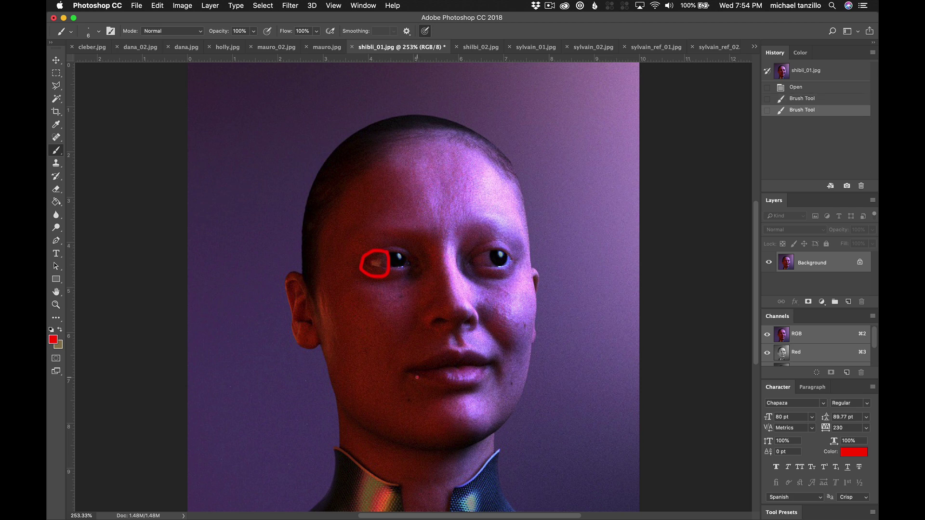
click(819, 99)
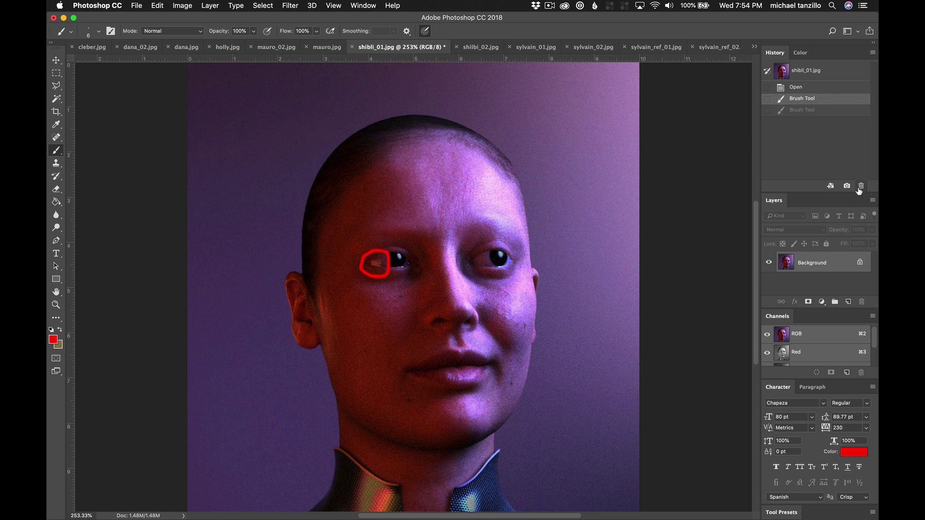
click(862, 186)
click(535, 181)
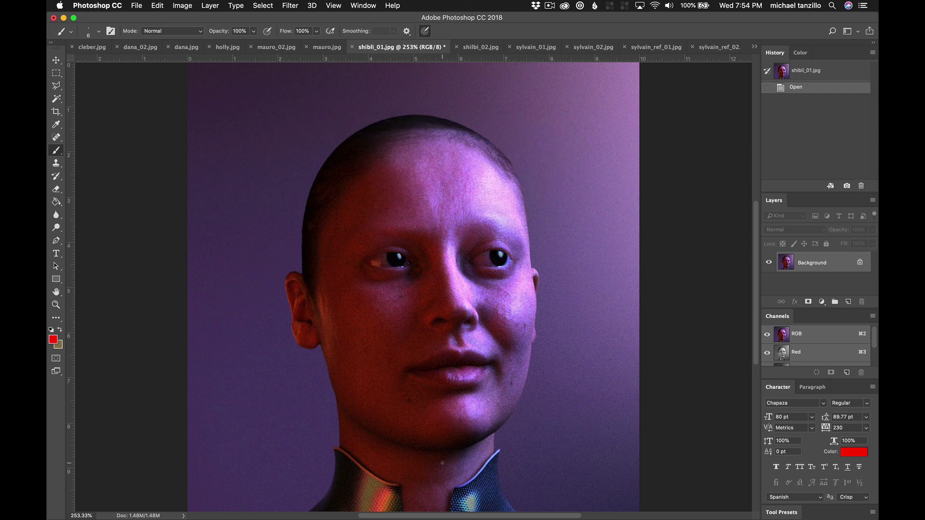
mouse_move(323, 288)
mouse_down()
mouse_move(301, 258)
mouse_move(264, 300)
mouse_move(323, 385)
mouse_move(352, 313)
mouse_move(330, 269)
mouse_up()
key(super+z)
mouse_move(413, 498)
mouse_down()
mouse_move(422, 456)
mouse_move(435, 463)
mouse_up()
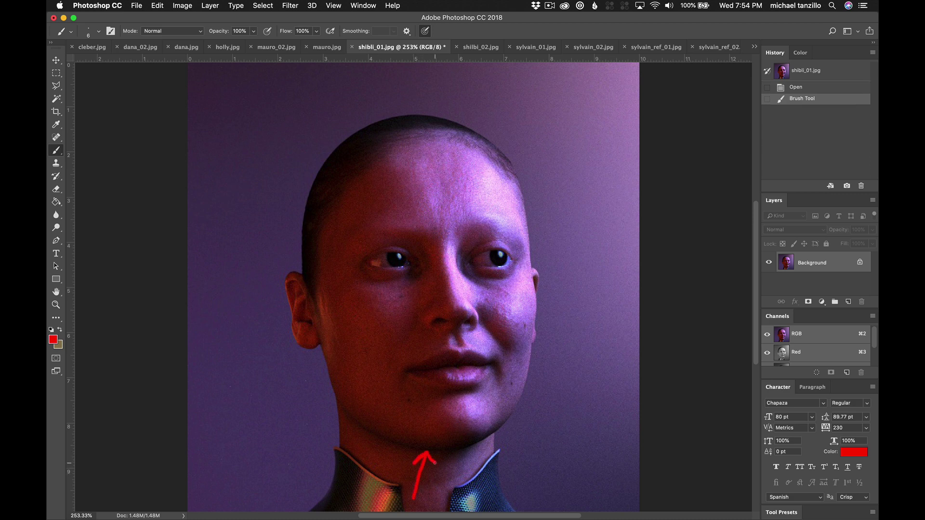
key(super+z)
mouse_move(494, 432)
mouse_down()
mouse_move(417, 457)
mouse_move(373, 432)
mouse_move(470, 442)
mouse_move(506, 427)
mouse_up()
key(super+z)
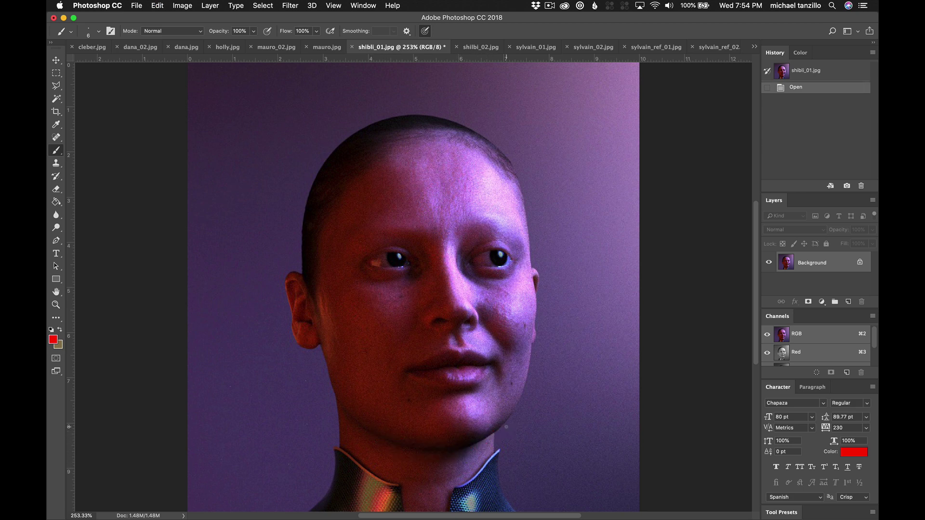
key(super+minus)
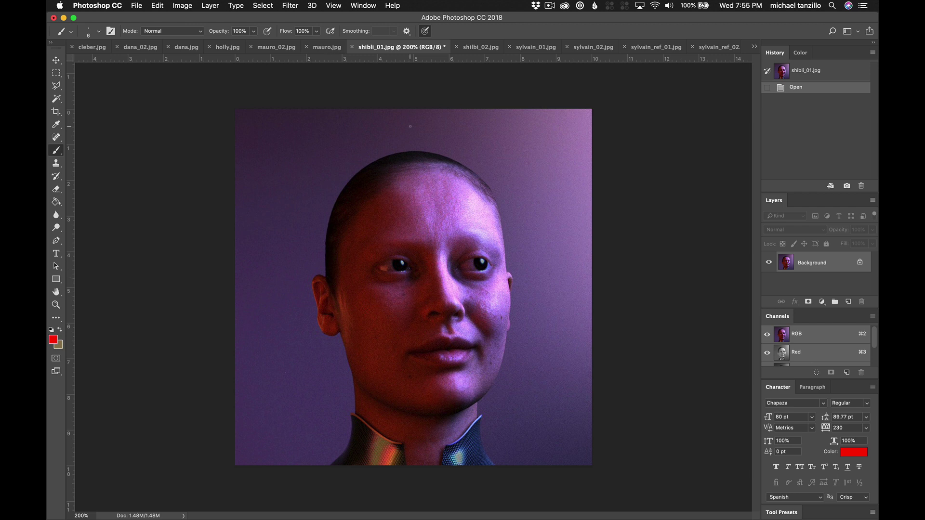
Flip through the bunny and sylvain renders to the first film references, sketching a red forehead arrow
click(470, 47)
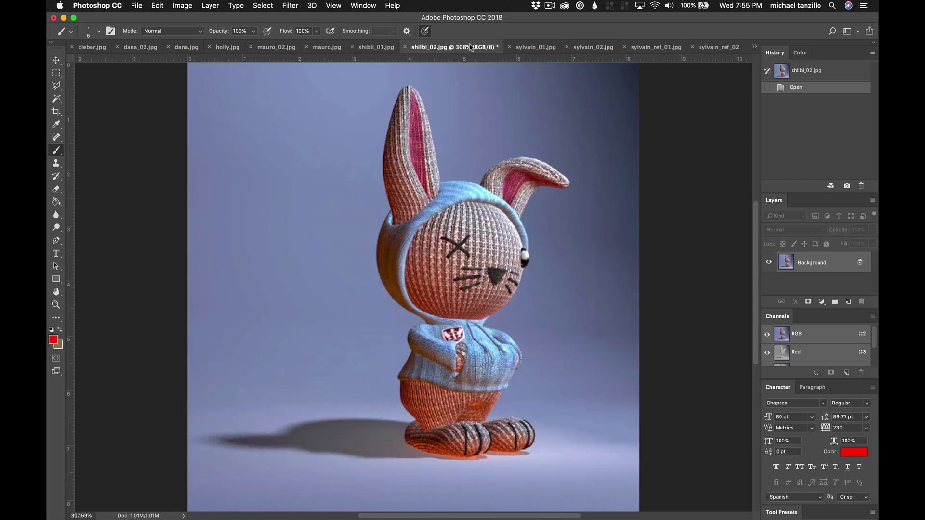
click(536, 47)
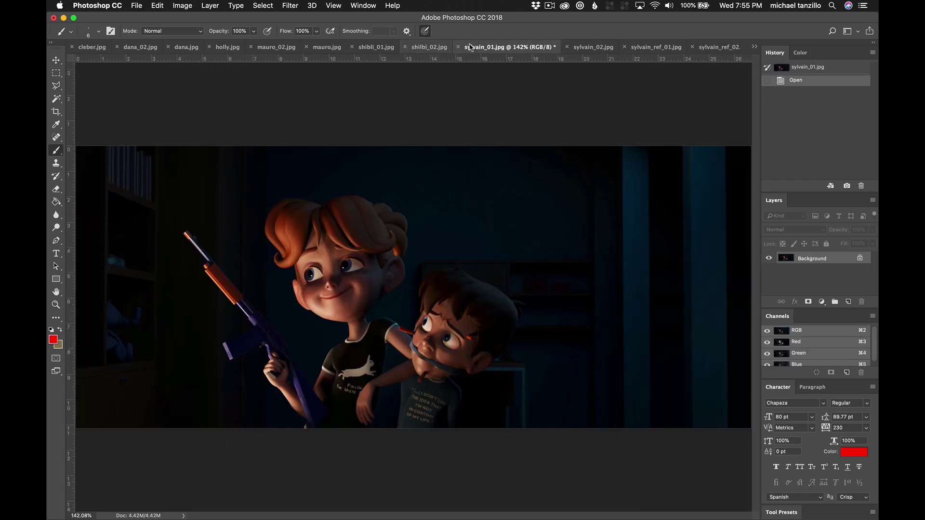
click(597, 53)
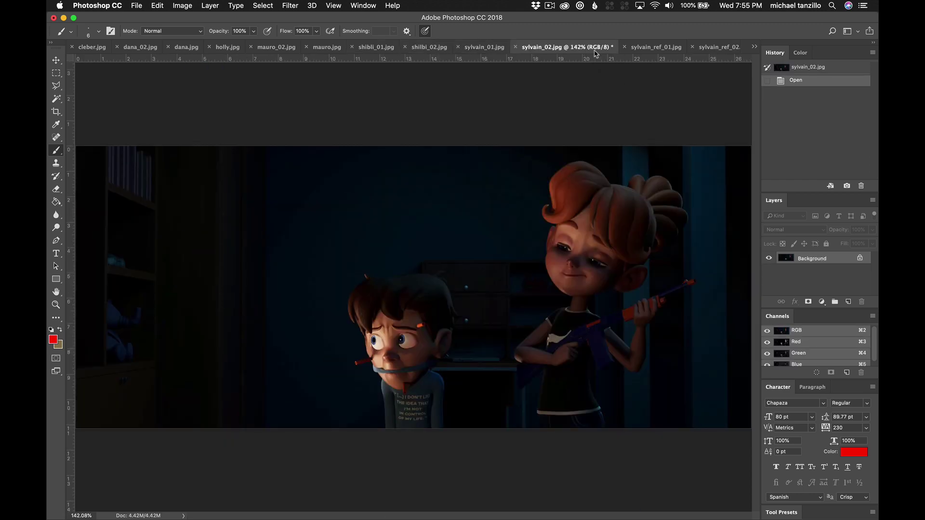
key(ctrl+Tab)
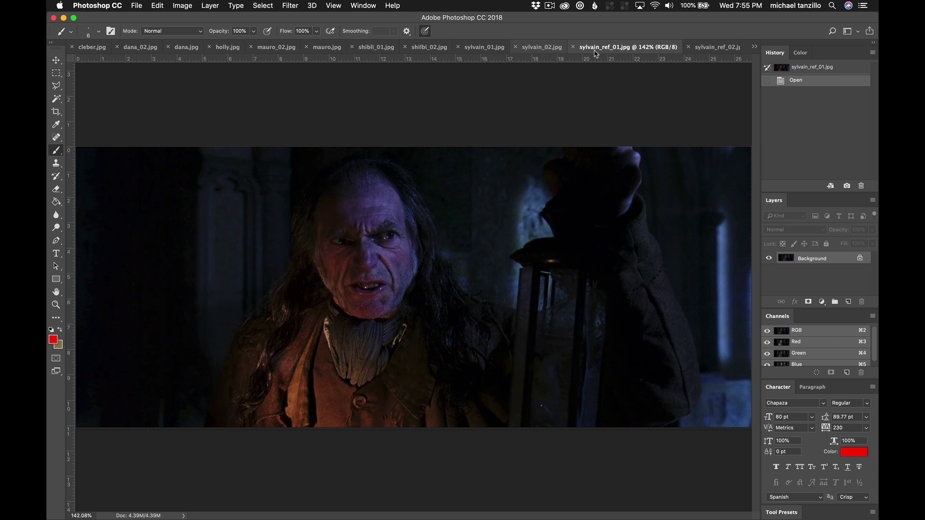
key(ctrl+Tab)
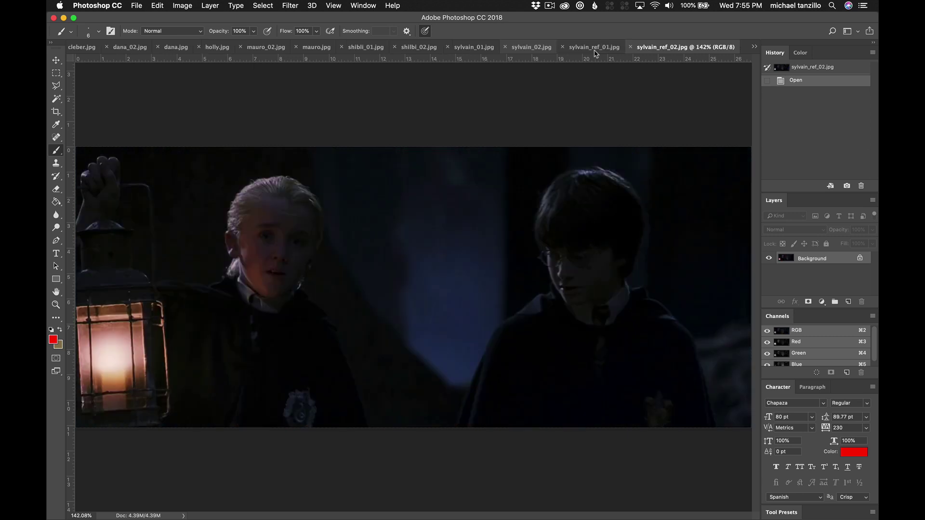
key(ctrl+o)
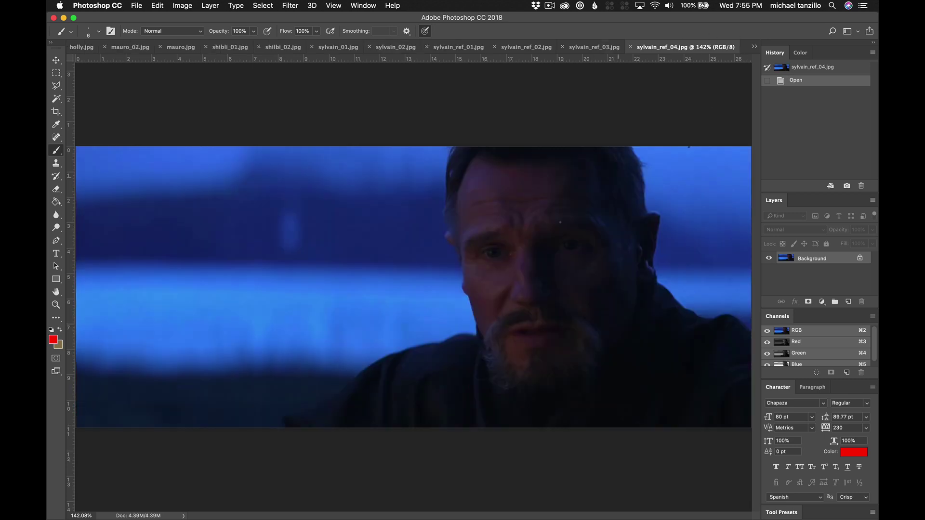
mouse_move(482, 193)
mouse_down()
mouse_move(616, 190)
mouse_move(602, 200)
mouse_up()
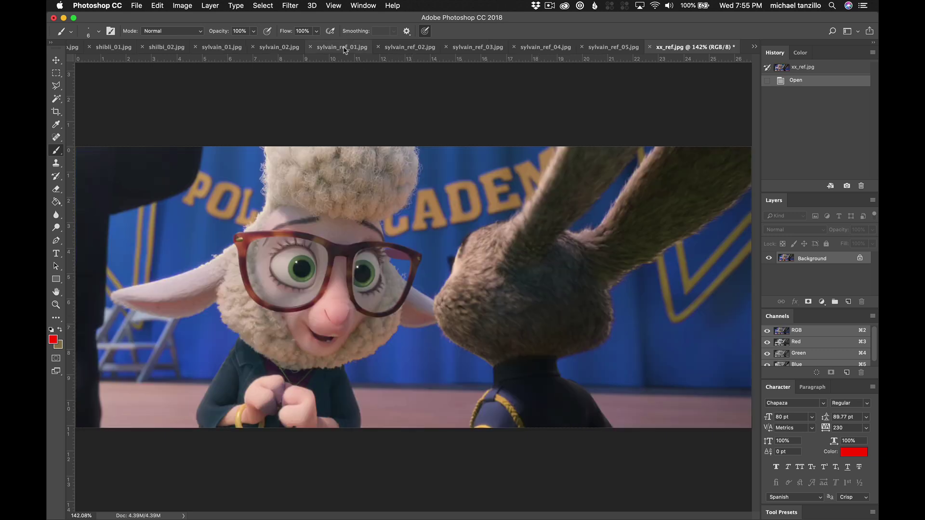
Cycle through references sylvain_ref_01 to sylvain_ref_04, then return to sylvain_01.jpg
click(342, 47)
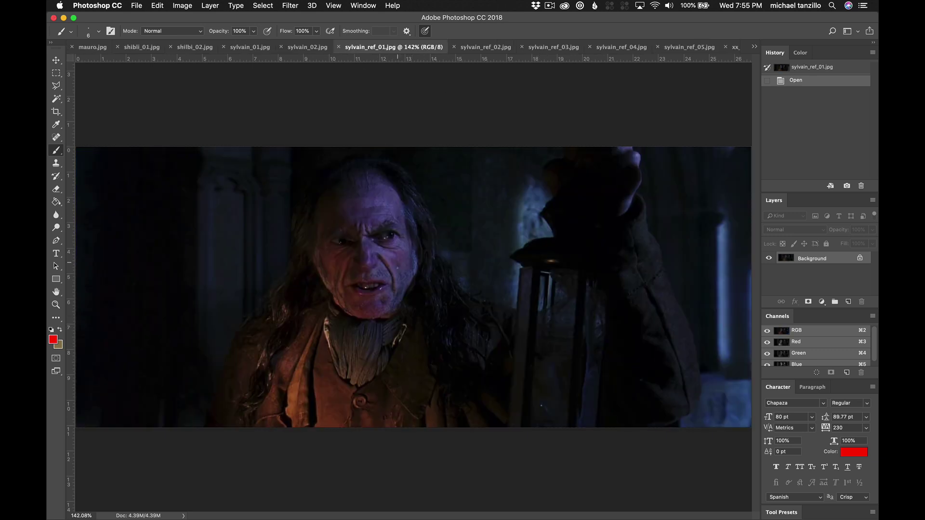
key(ctrl+Tab)
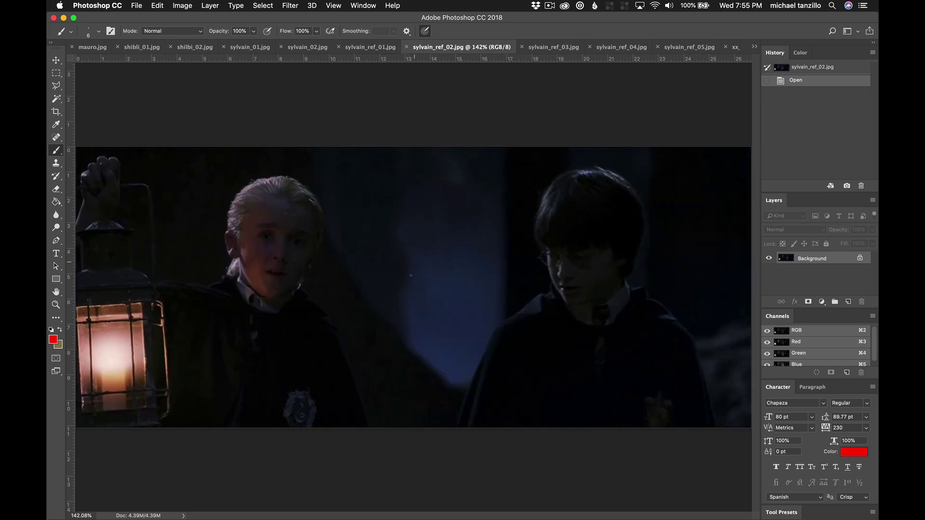
key(ctrl+Tab)
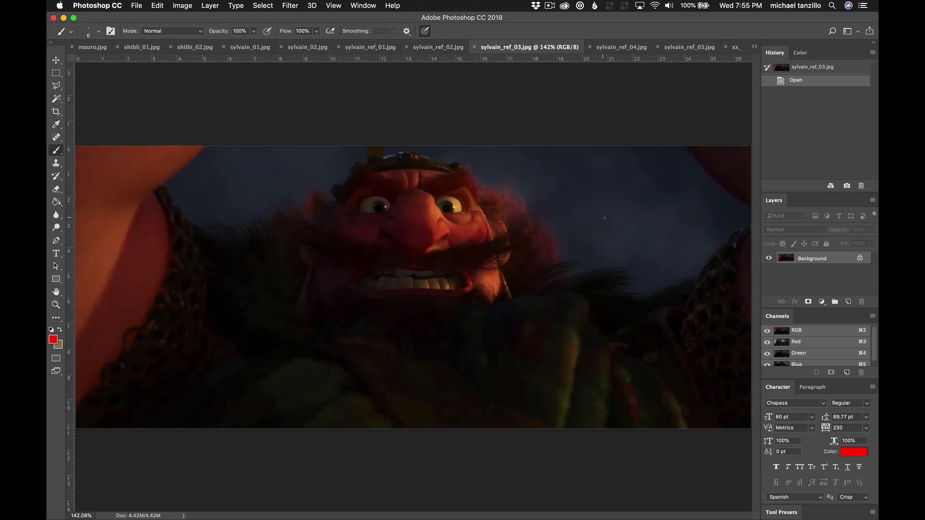
key(ctrl+Tab)
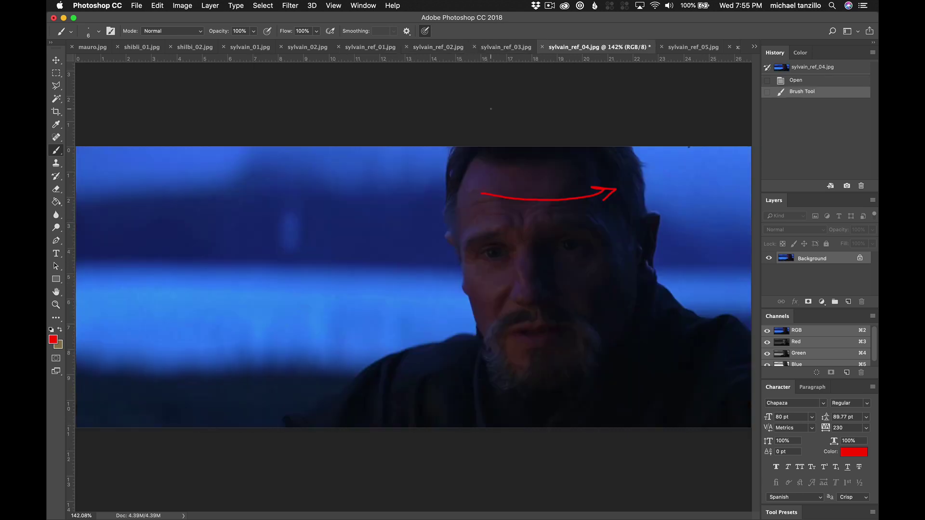
click(246, 48)
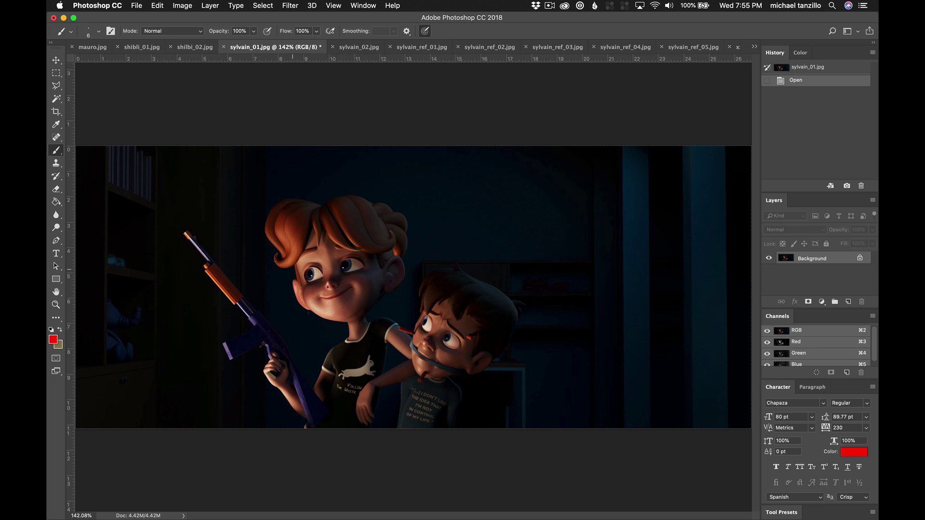
Glance at sylvain_02.jpg, then try and undo loops on sylvain_01.jpg's girl's face and boy's eyes
click(358, 48)
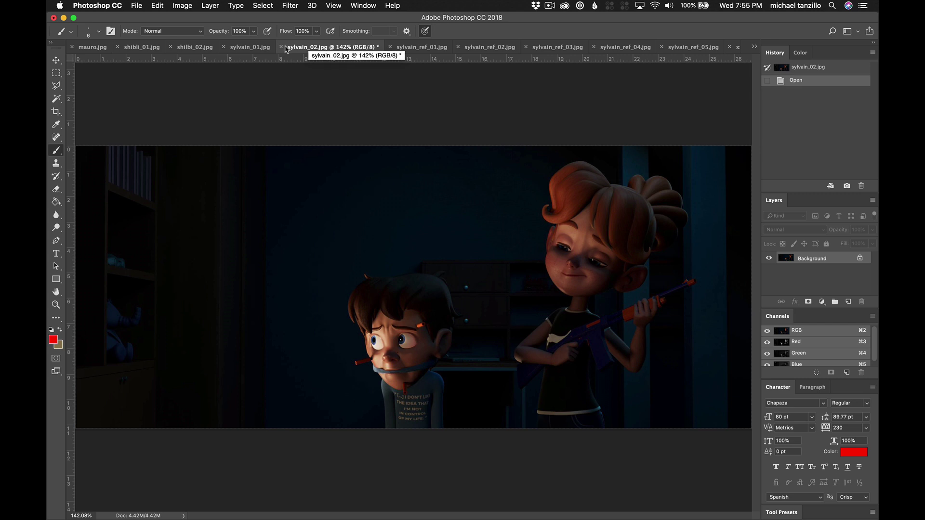
click(247, 48)
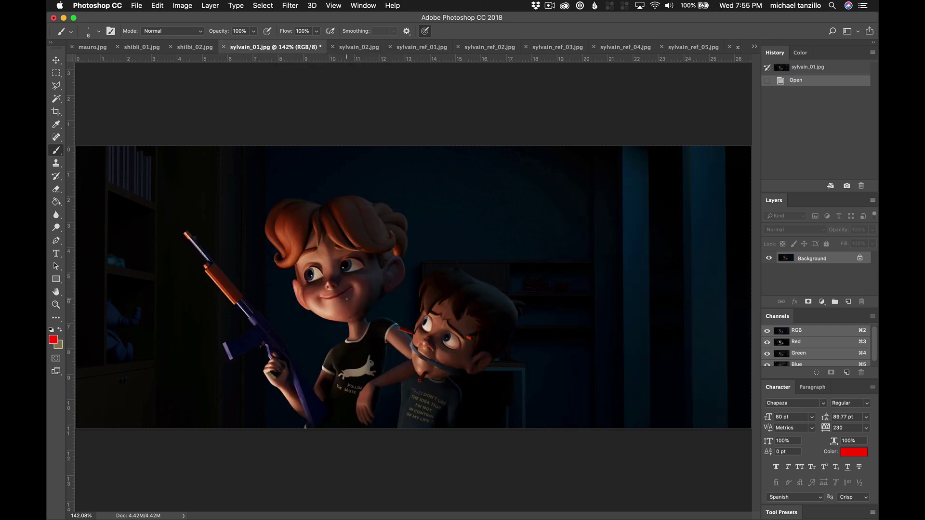
mouse_move(344, 292)
mouse_down()
mouse_move(325, 275)
mouse_move(292, 276)
mouse_move(299, 312)
mouse_move(347, 322)
mouse_move(343, 289)
mouse_up()
key(super+z)
mouse_move(484, 329)
mouse_down()
mouse_move(464, 337)
mouse_move(487, 338)
mouse_move(484, 329)
mouse_up()
key(super+z)
Paint two small red marks on sylvain_01.jpg and move to sylvain_02.jpg
drag(311, 270, 346, 264)
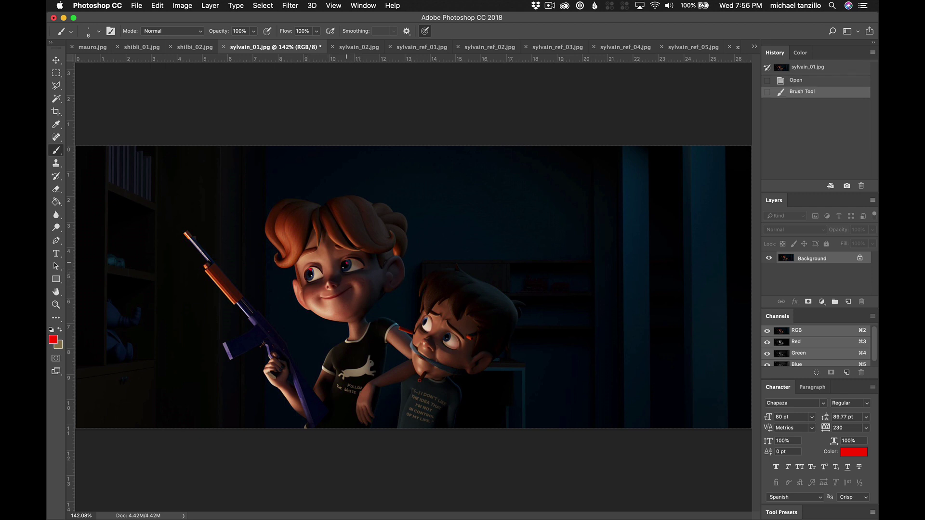
drag(401, 329, 413, 333)
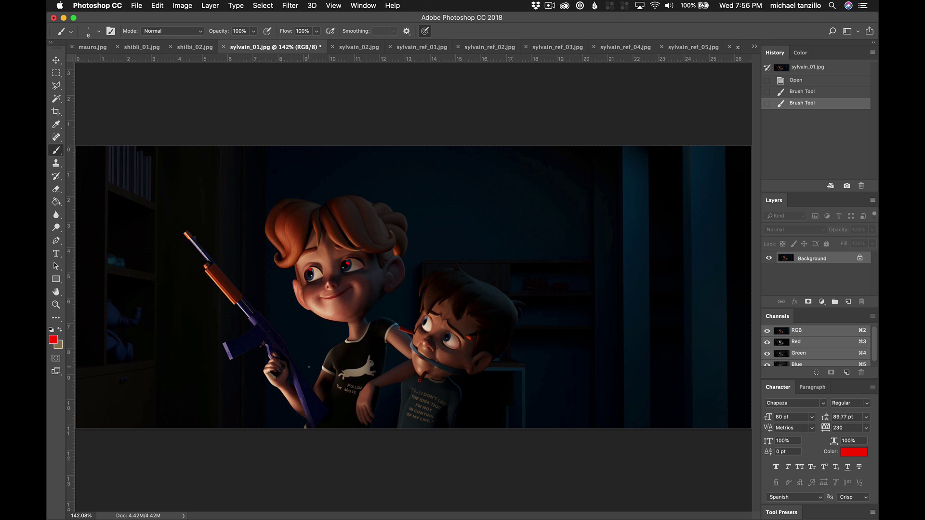
click(359, 47)
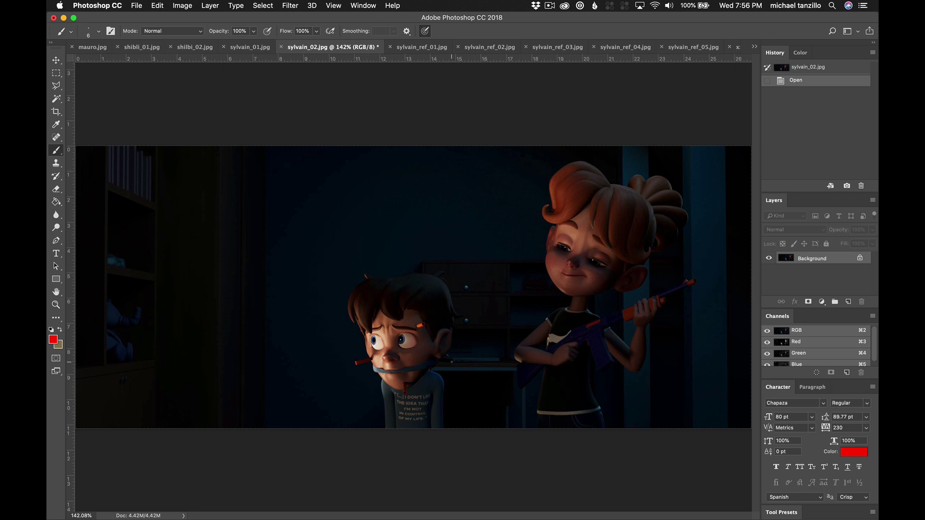
Flip between sylvain_01.jpg and sylvain_02.jpg to compare, ending on sylvain_01.jpg
click(251, 46)
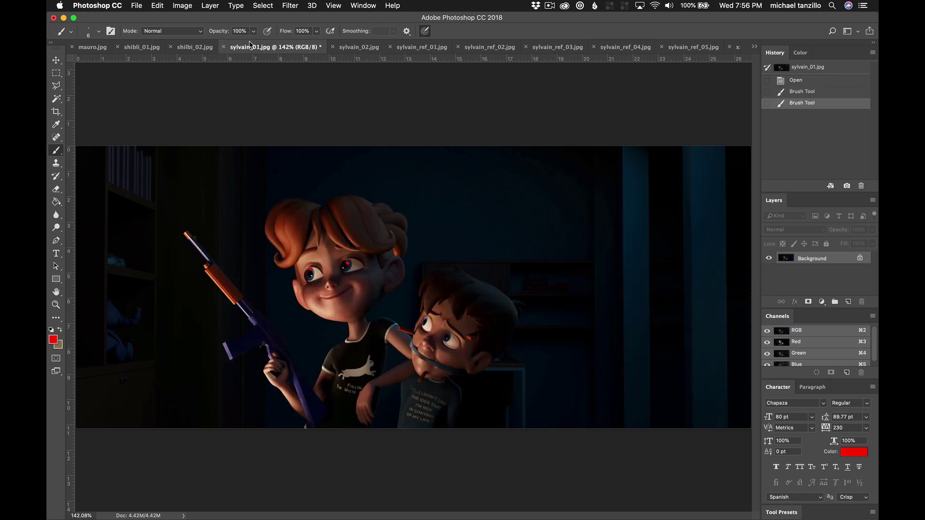
click(351, 51)
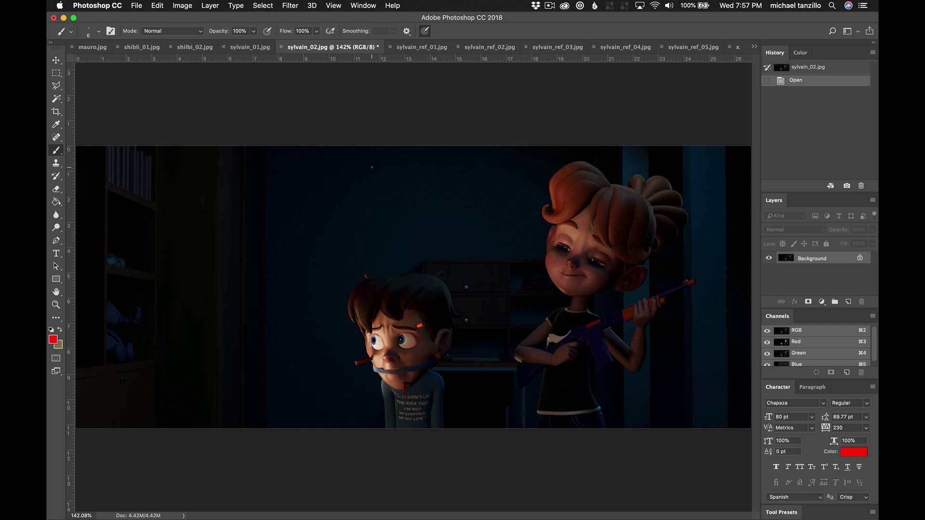
click(246, 51)
Review references sylvain_ref_03, 04, 02 and 05, circling the gap between the two figures
click(550, 47)
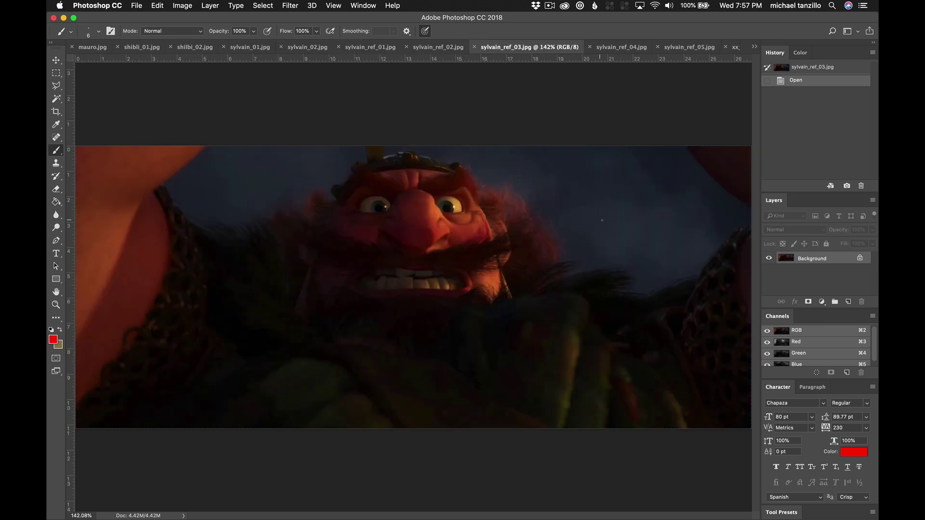
click(617, 47)
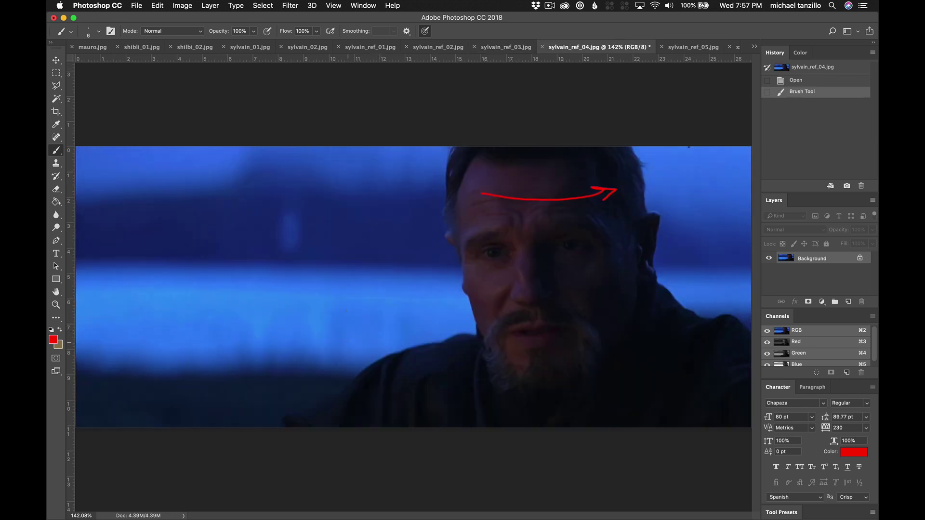
click(428, 46)
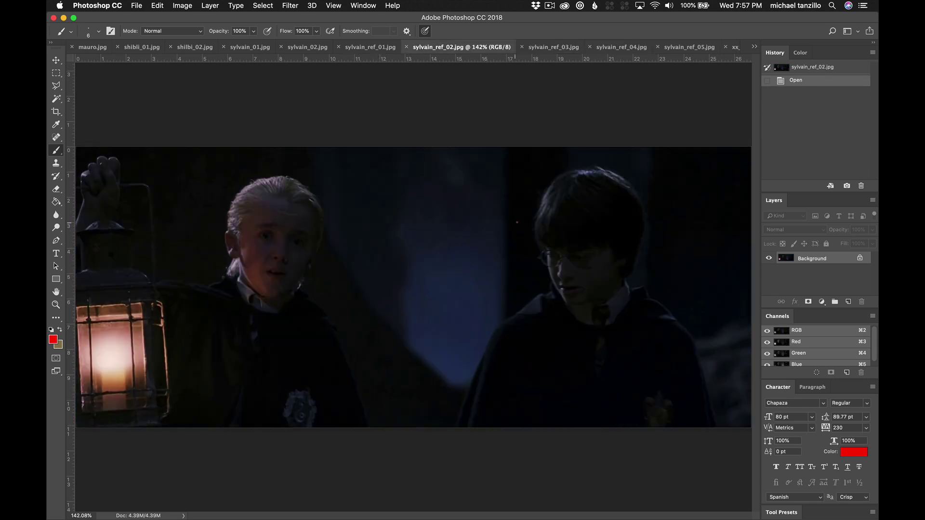
mouse_move(517, 222)
mouse_down()
mouse_move(460, 199)
mouse_move(508, 329)
mouse_move(511, 161)
mouse_move(532, 160)
mouse_up()
click(689, 47)
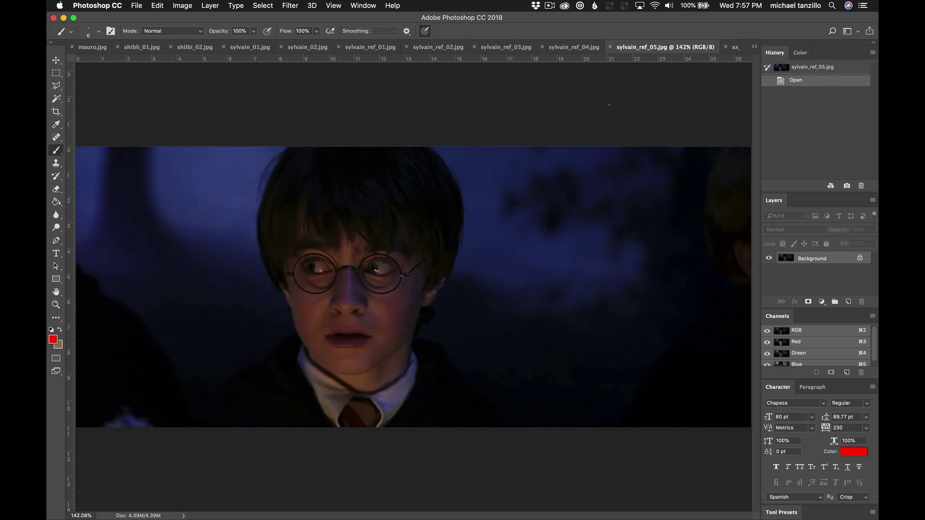
On sylvain_02.jpg, brush a red arrow toward the boy and an oval beside his head
click(304, 47)
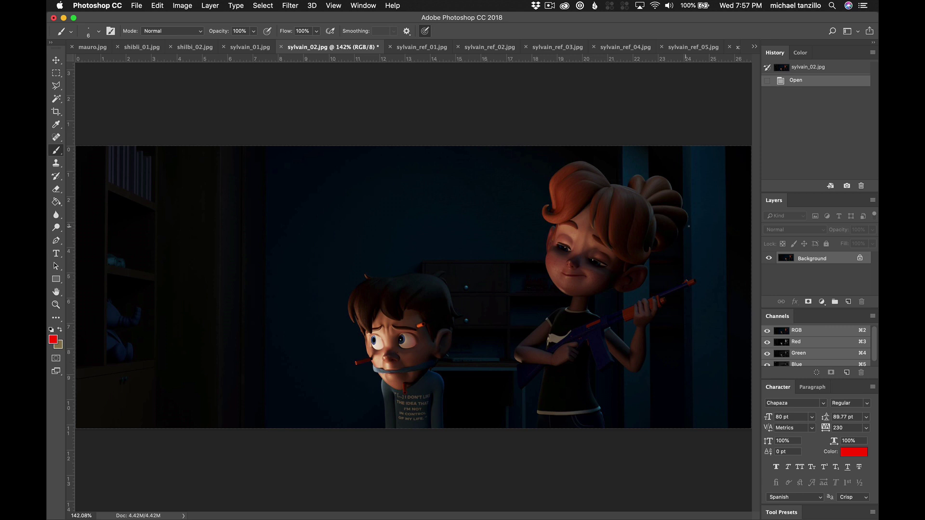
mouse_move(547, 185)
mouse_down()
mouse_move(412, 232)
mouse_move(441, 210)
mouse_move(455, 241)
mouse_up()
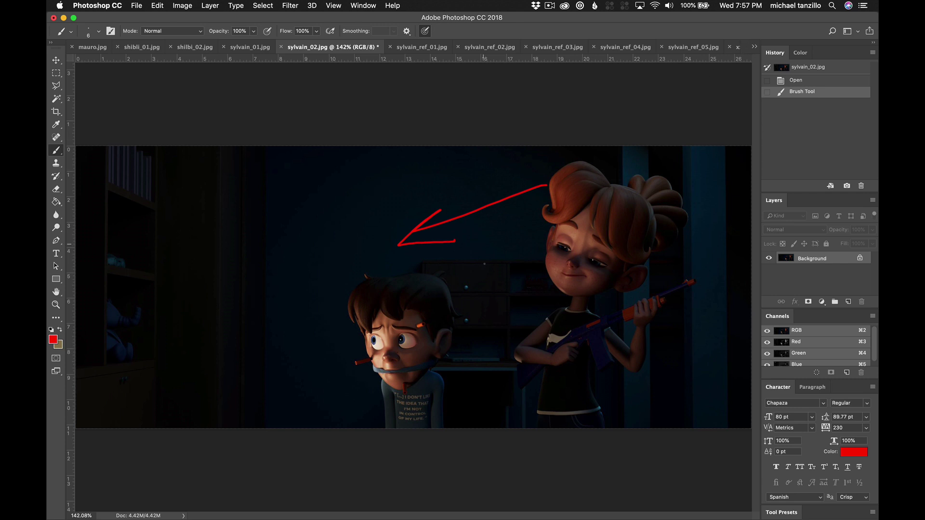
mouse_move(474, 282)
mouse_down()
mouse_move(463, 326)
mouse_move(475, 320)
mouse_move(475, 283)
mouse_up()
click(752, 46)
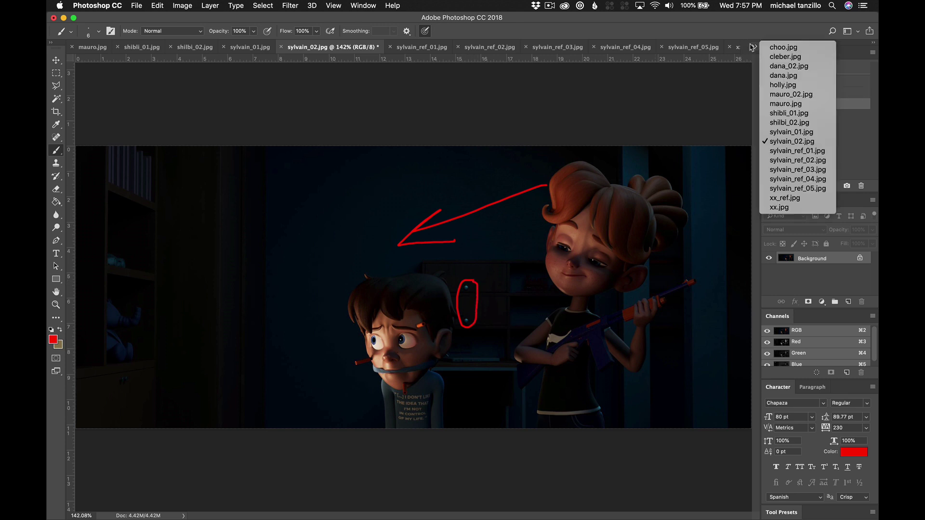
Open xx_ref.jpg and try, then undo, red marks on the sheep's face and hair
click(802, 202)
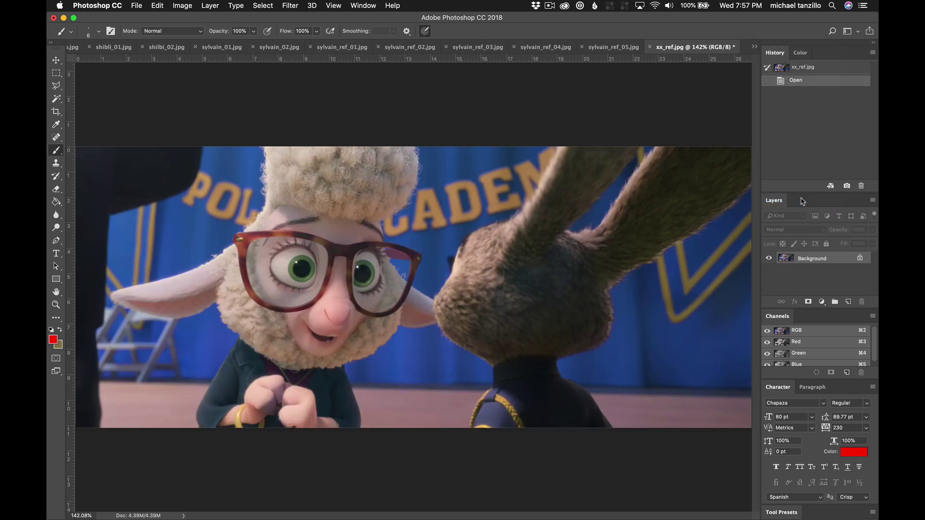
key(ctrl+Tab)
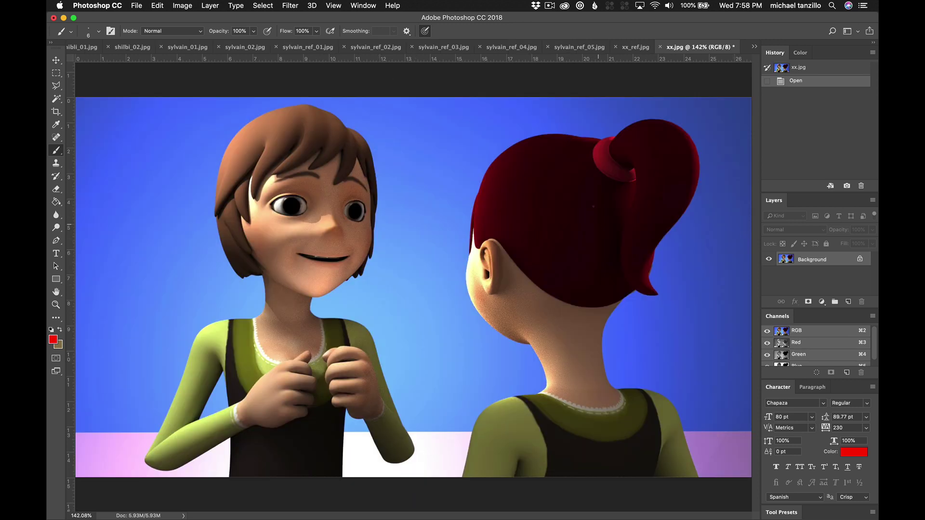
click(635, 48)
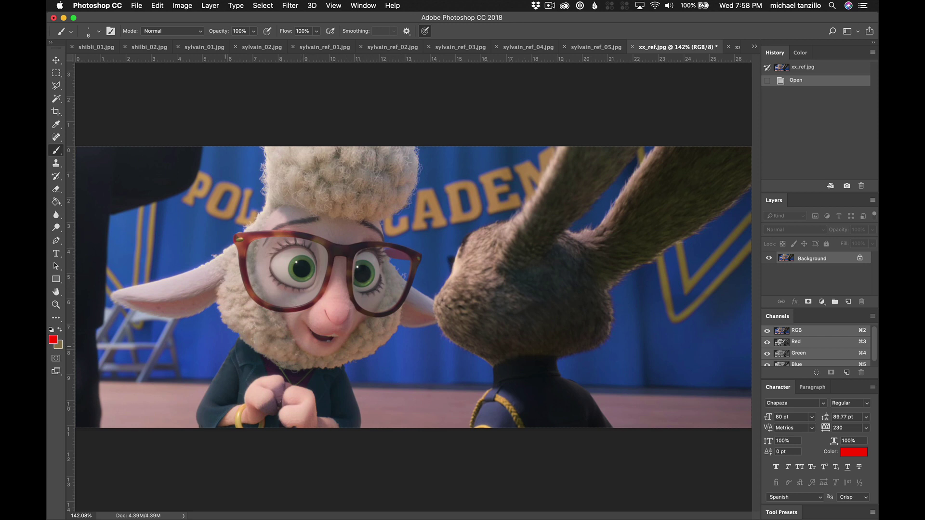
mouse_move(285, 247)
mouse_down()
mouse_move(357, 385)
mouse_move(313, 213)
mouse_up()
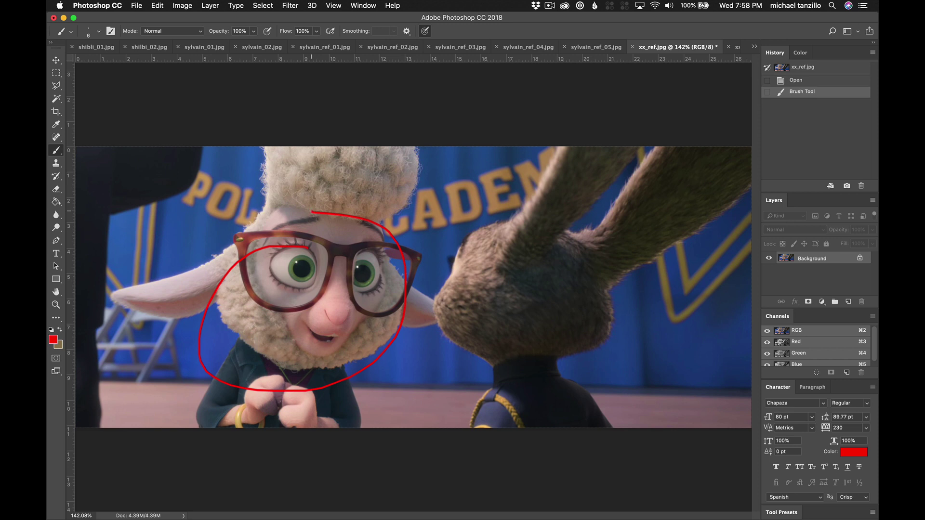
key(super+z)
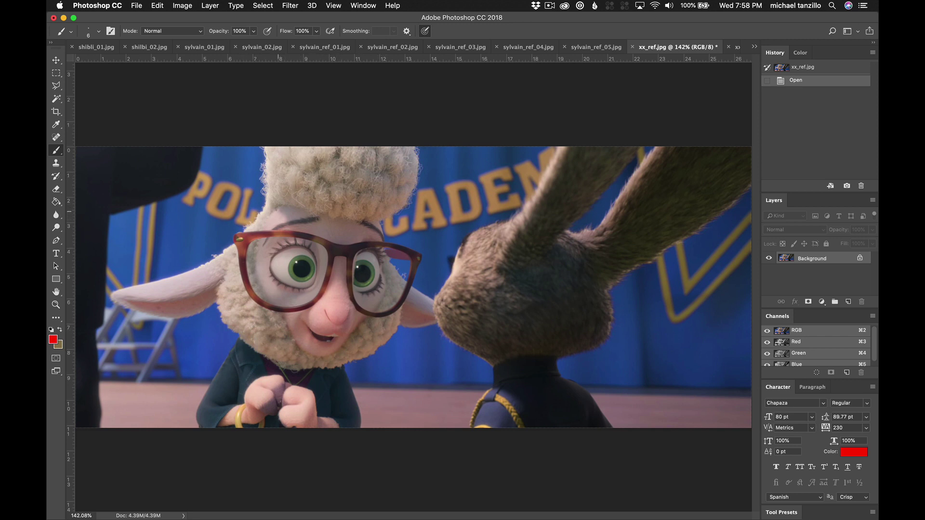
drag(277, 208, 290, 221)
key(cmd+z)
On xx.jpg, try and undo red marks on the girl's nose, neck, bottom centre and ear
drag(764, 162, 733, 48)
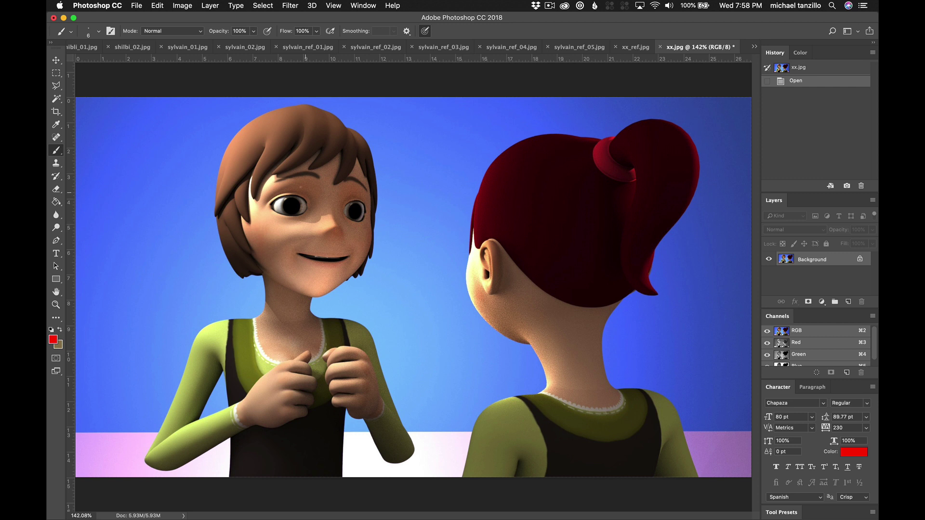
mouse_move(333, 210)
mouse_down()
mouse_move(283, 226)
mouse_move(329, 230)
mouse_move(332, 210)
mouse_up()
key(cmd+z)
mouse_move(279, 303)
mouse_down()
mouse_move(266, 307)
mouse_move(293, 326)
mouse_up()
key(cmd+z)
mouse_move(471, 435)
mouse_down()
mouse_move(424, 451)
mouse_move(420, 464)
mouse_up()
key(cmd+z)
mouse_move(501, 221)
mouse_down()
mouse_move(436, 276)
mouse_move(477, 314)
mouse_move(504, 222)
mouse_up()
key(cmd+z)
Flip repeatedly between xx_ref.jpg and xx.jpg to compare the render with the reference
click(626, 47)
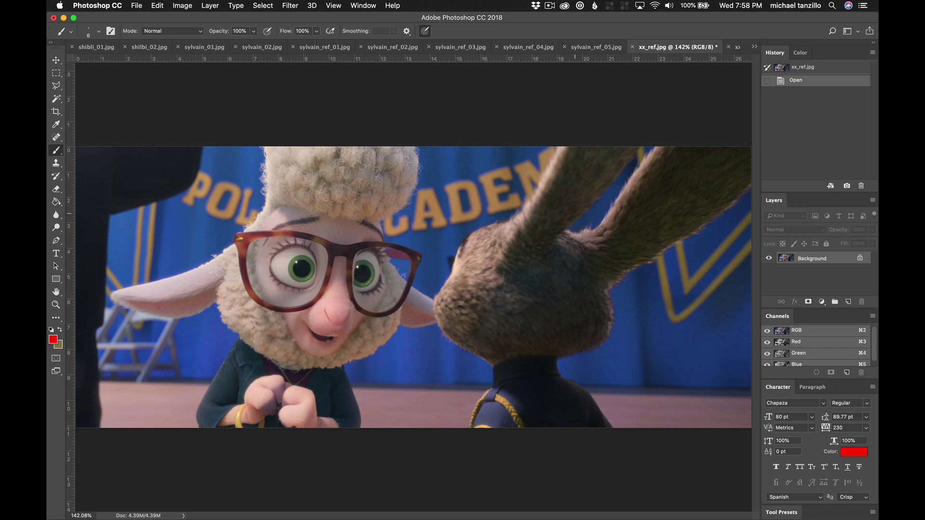
click(738, 47)
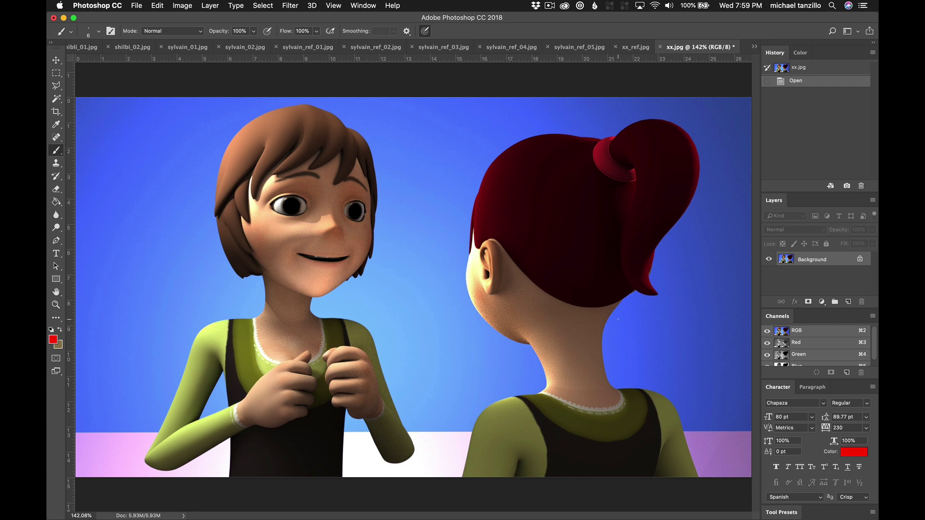
click(632, 47)
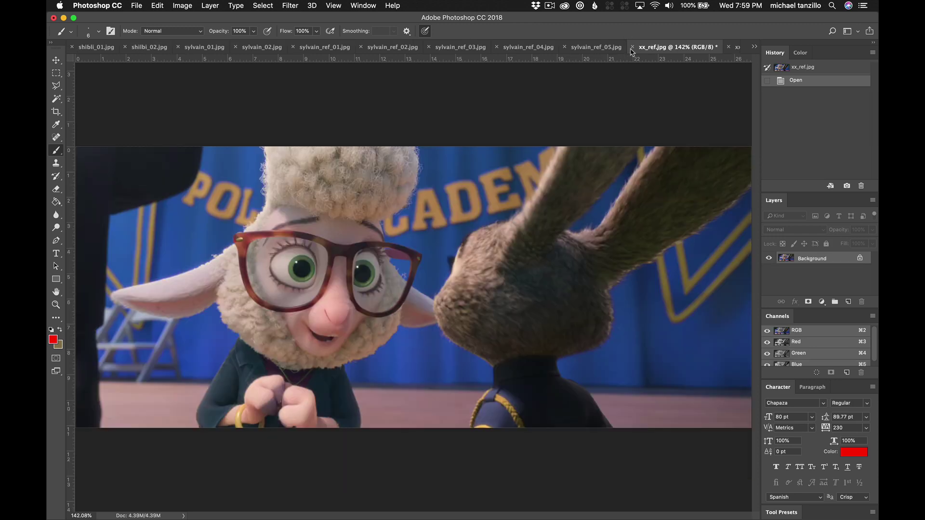
click(737, 46)
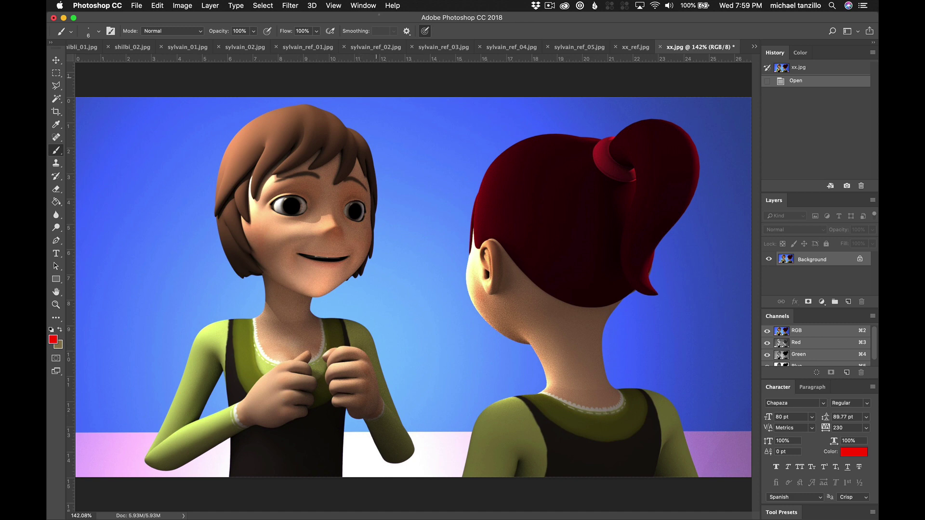
click(632, 47)
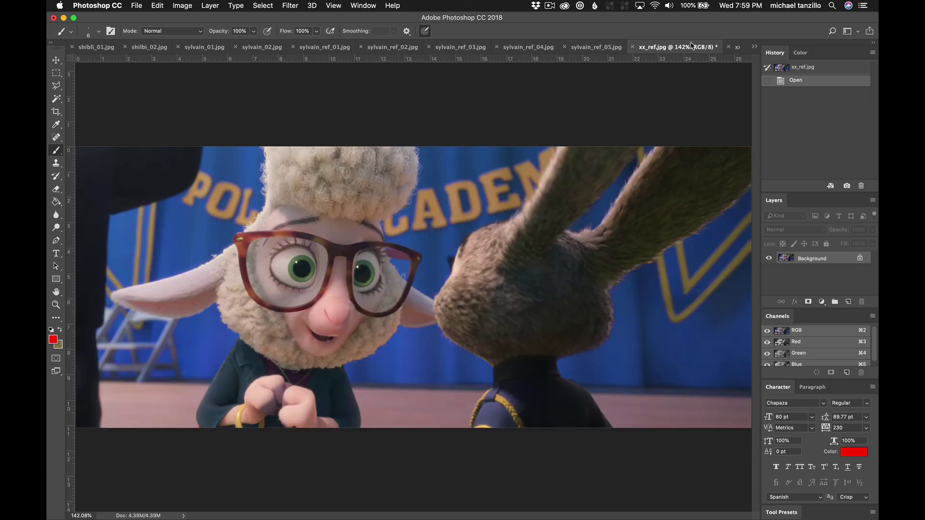
click(738, 46)
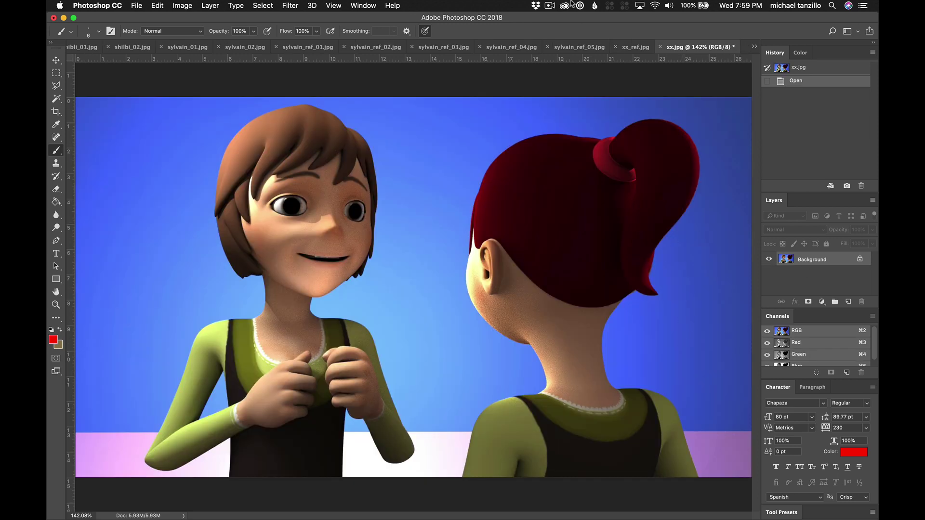
click(633, 46)
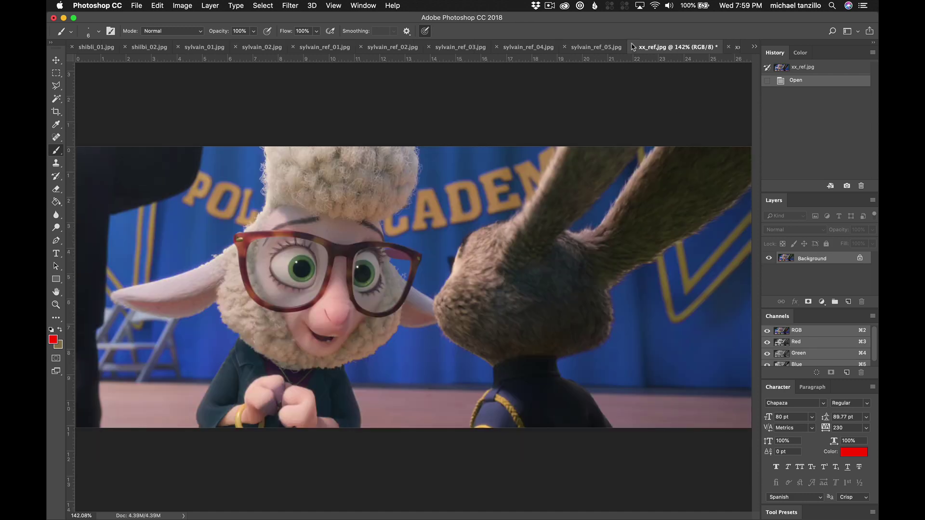
click(738, 46)
click(636, 46)
click(737, 46)
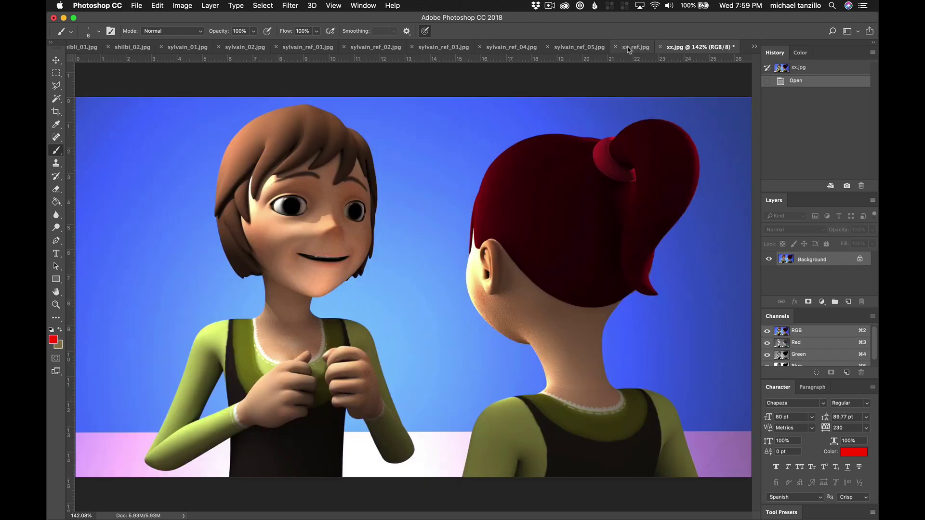
click(629, 47)
click(699, 47)
End the comparison on xx.jpg and cancel a trial Hue/Saturation adjustment
click(629, 46)
click(699, 47)
key(ctrl+u)
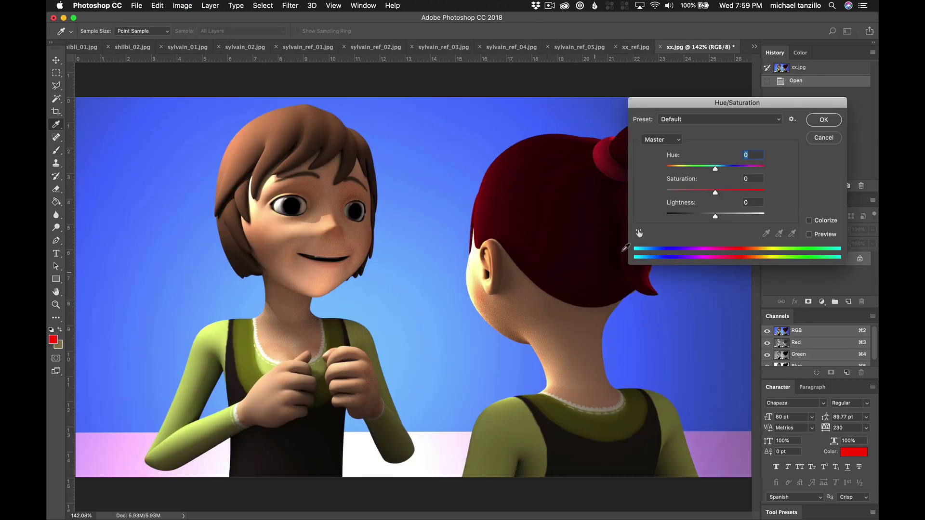
drag(716, 193, 705, 195)
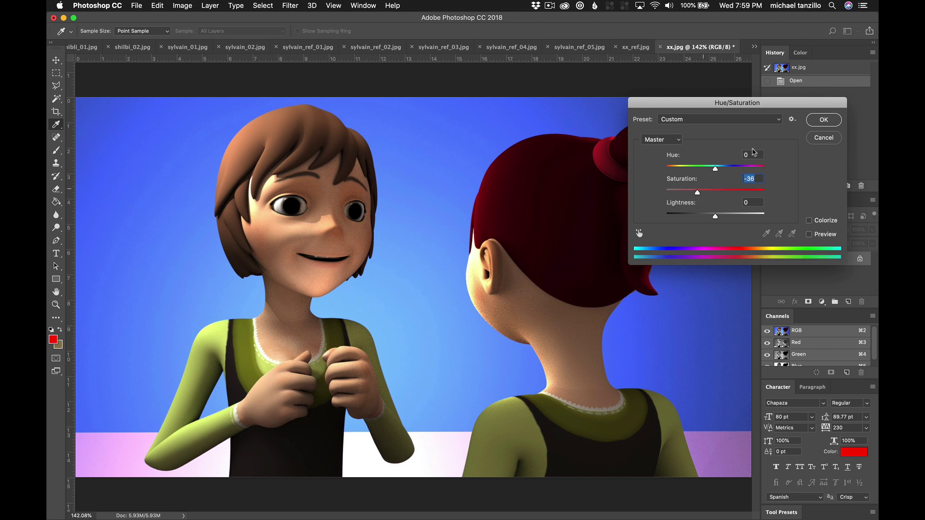
click(824, 138)
key(b)
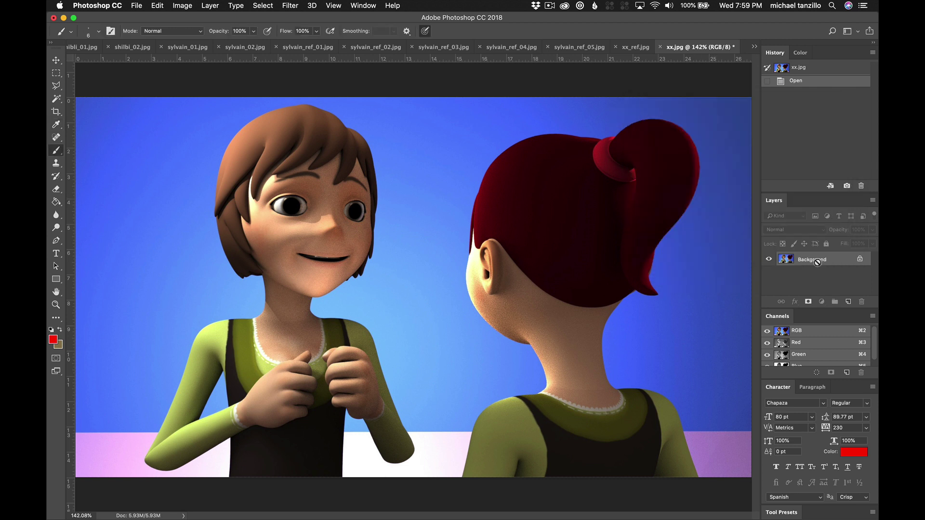
Desaturate the whole image to -29, compare with the reference, then delete that history step
key(ctrl+u)
click(810, 235)
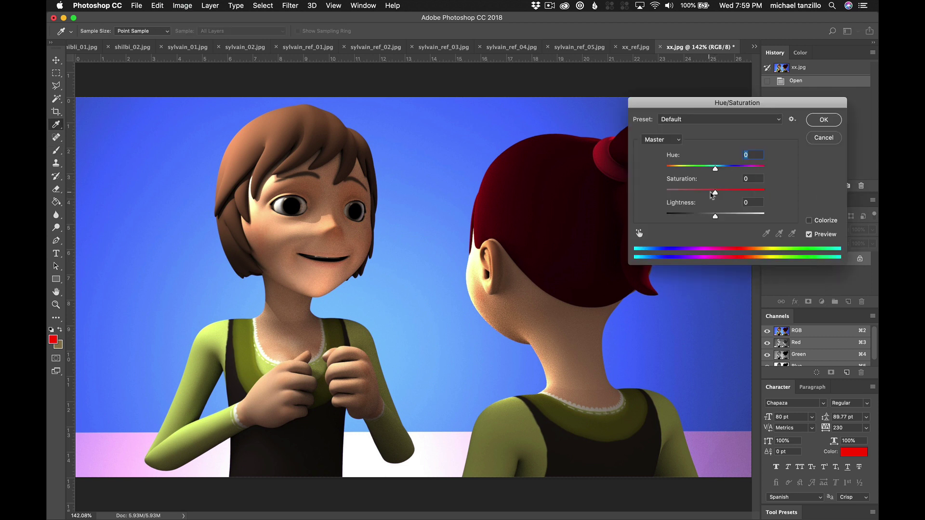
mouse_move(715, 193)
mouse_down()
mouse_move(693, 195)
mouse_move(702, 196)
mouse_up()
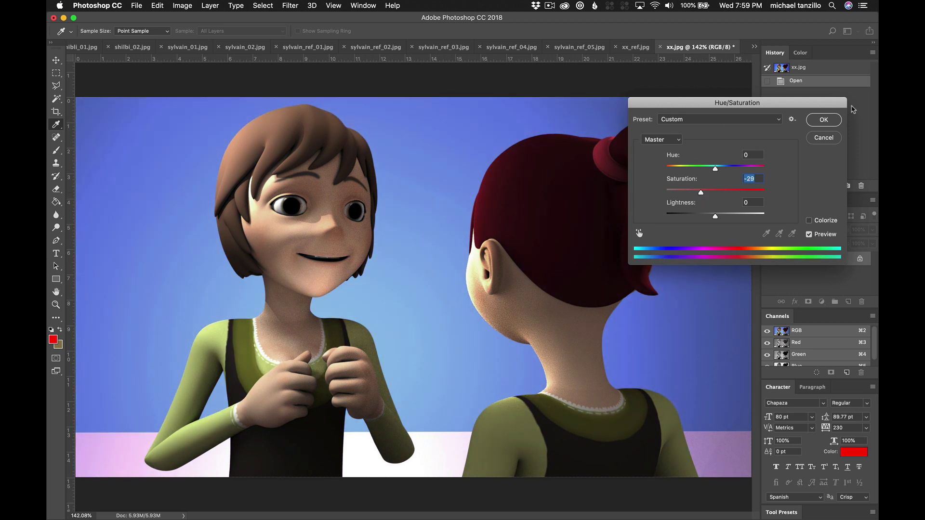
click(824, 120)
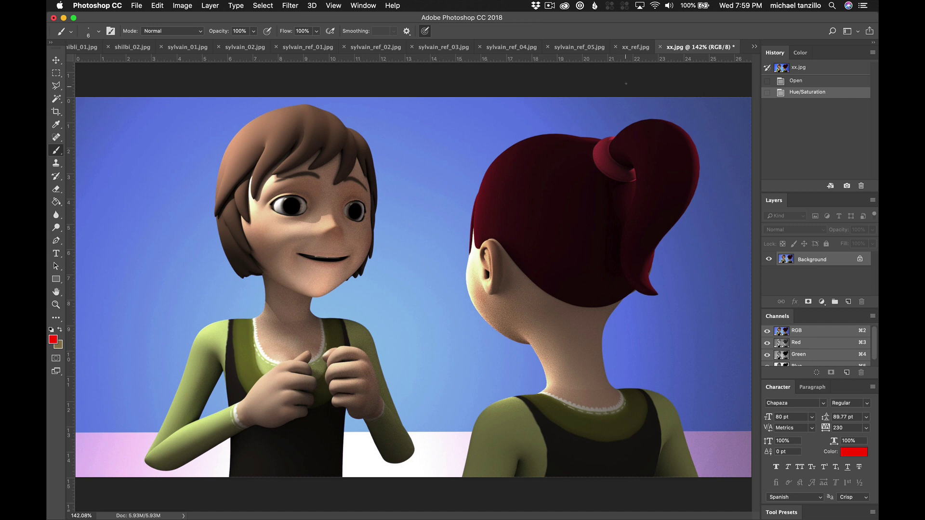
click(636, 47)
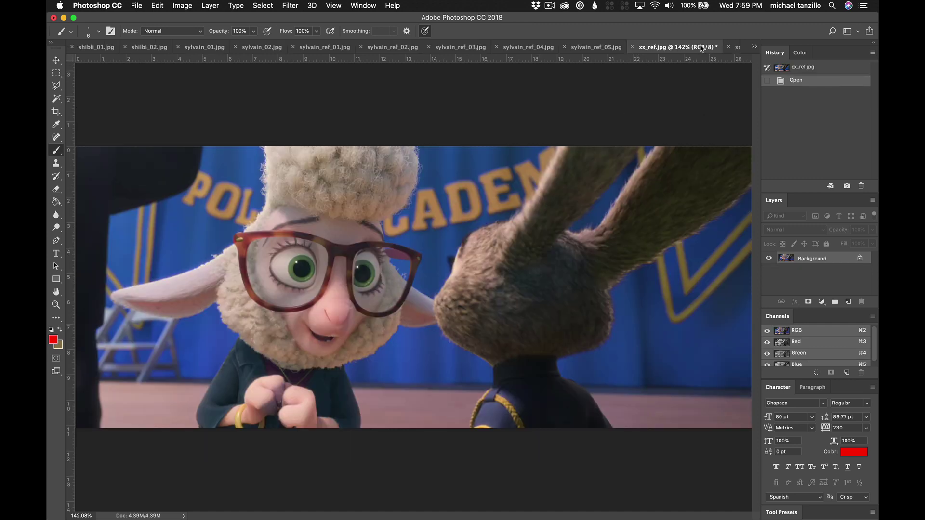
click(736, 47)
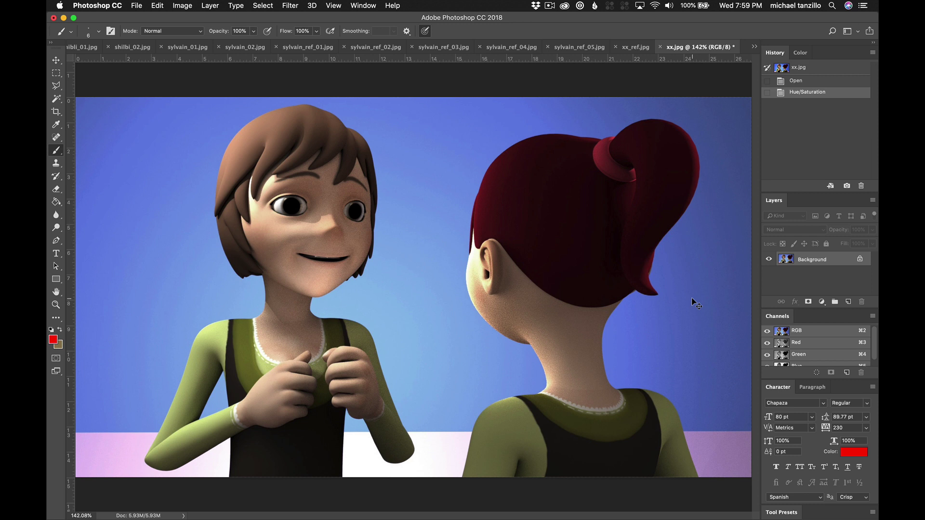
click(861, 186)
click(551, 188)
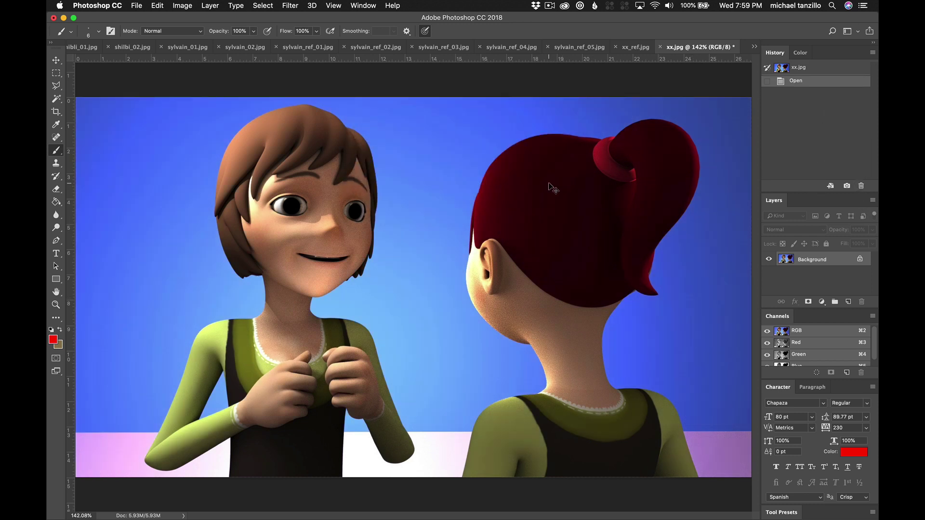
Desaturate Reds to -48 and Blues to -46 in Hue/Saturation, then compare against xx_ref.jpg
key(super+u)
click(662, 138)
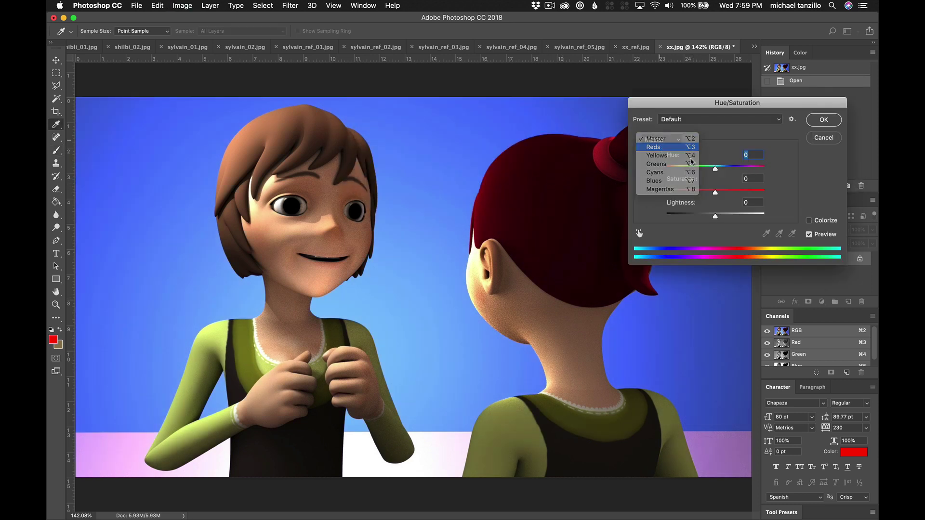
click(675, 147)
drag(715, 192, 693, 194)
click(668, 140)
click(660, 173)
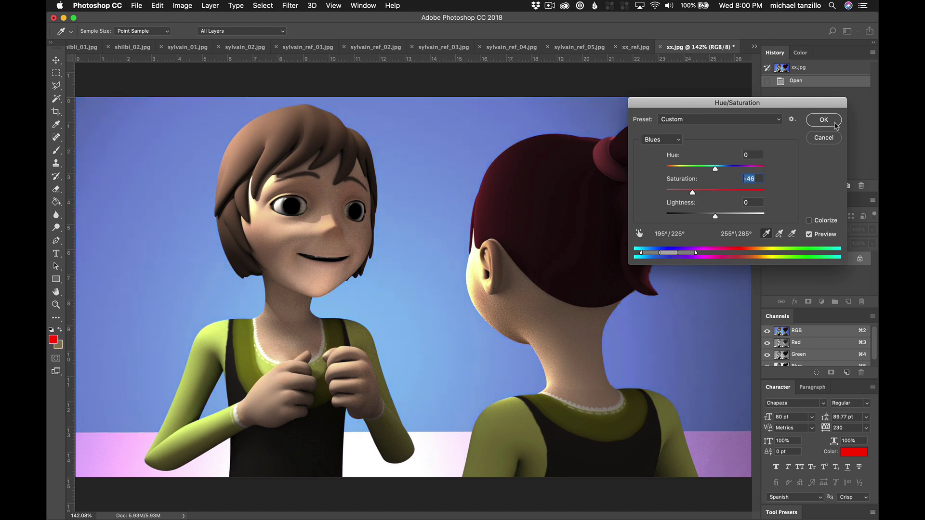
click(834, 123)
click(634, 47)
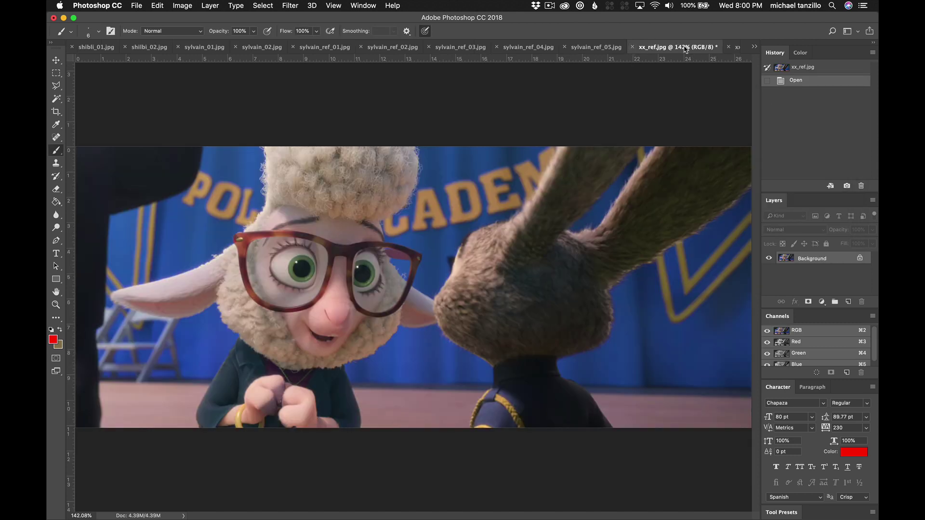
click(738, 48)
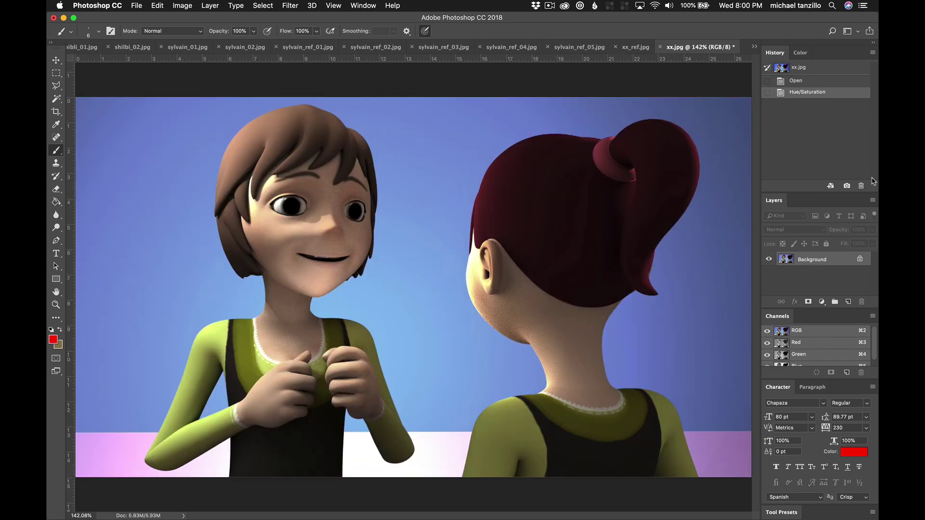
Remove the Hue/Saturation history state and paste a full copy of the image as a new layer
click(861, 185)
click(538, 180)
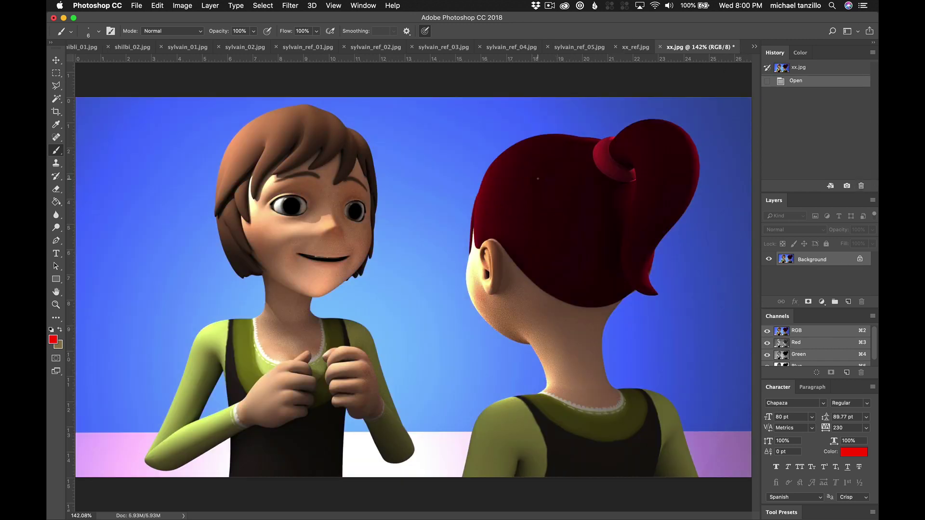
key(super+1)
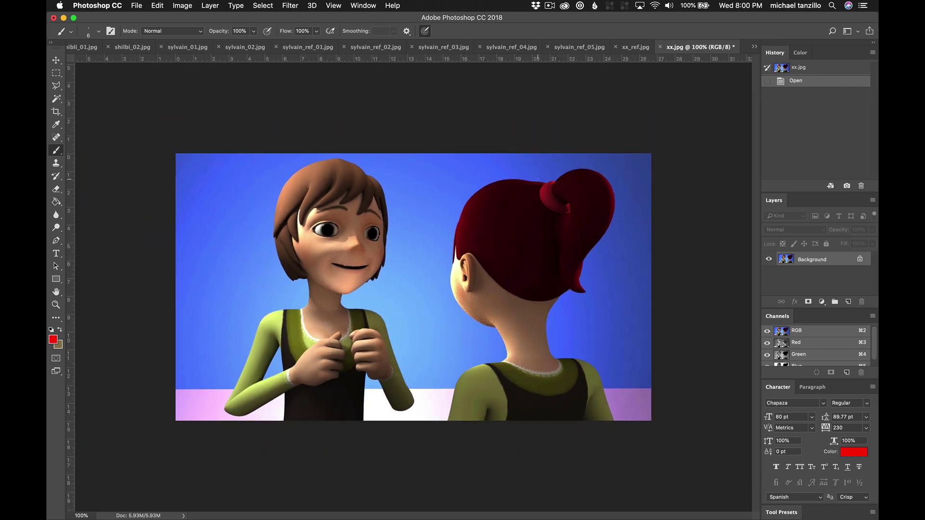
key(super+a)
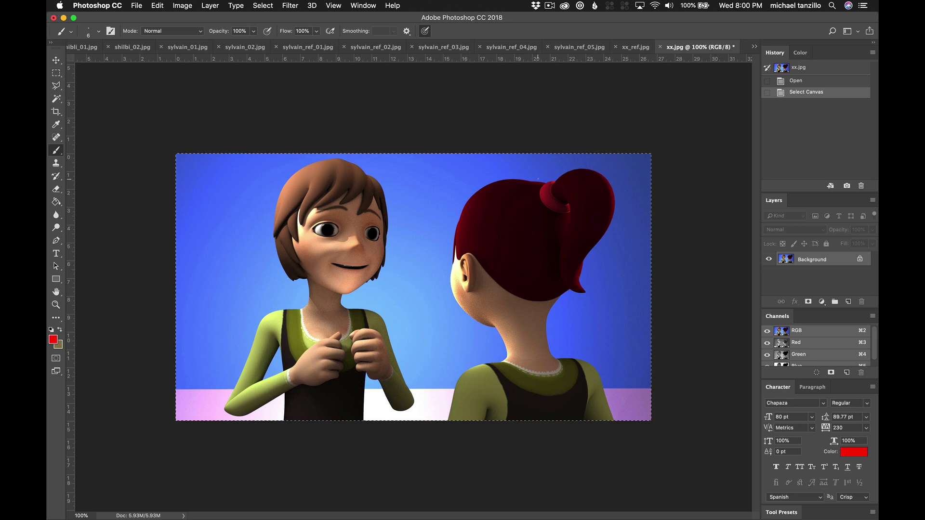
key(super+c)
key(super+v)
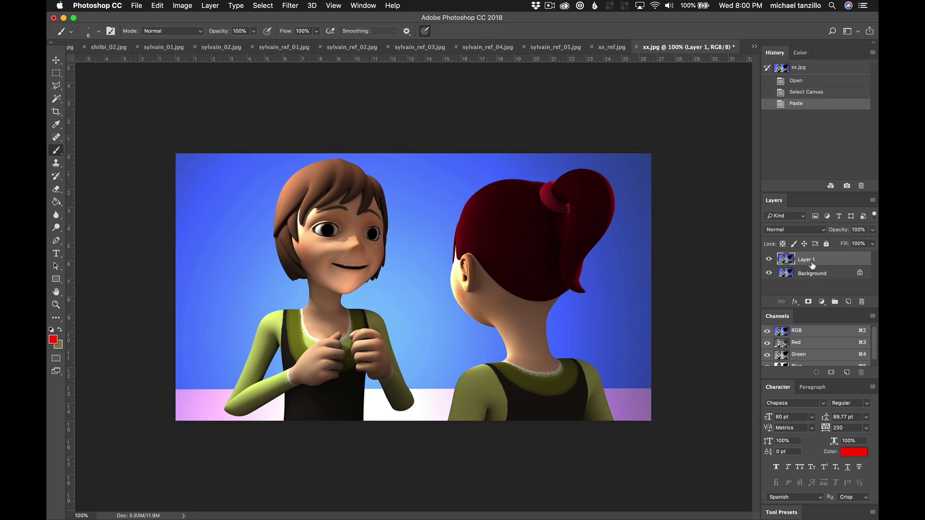
Apply an 8.5-pixel Gaussian Blur to the pasted layer
click(290, 5)
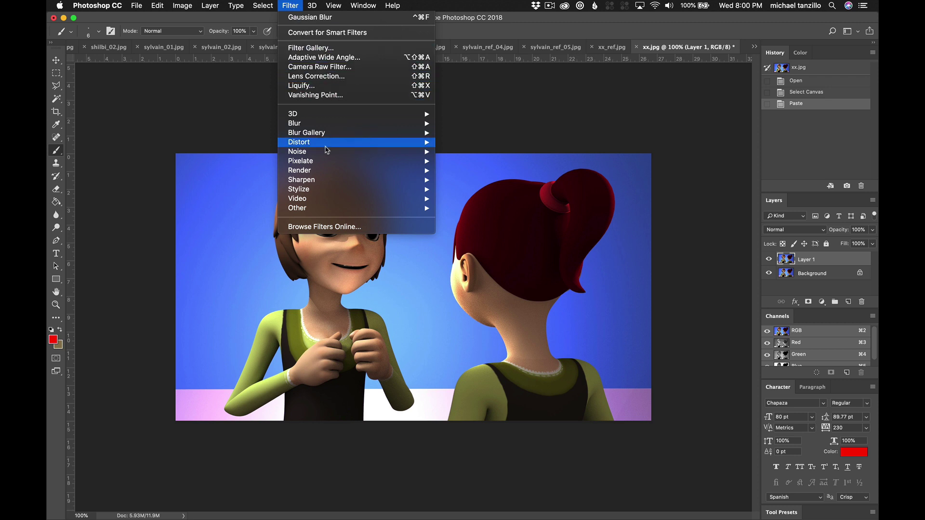
mouse_move(327, 135)
click(463, 163)
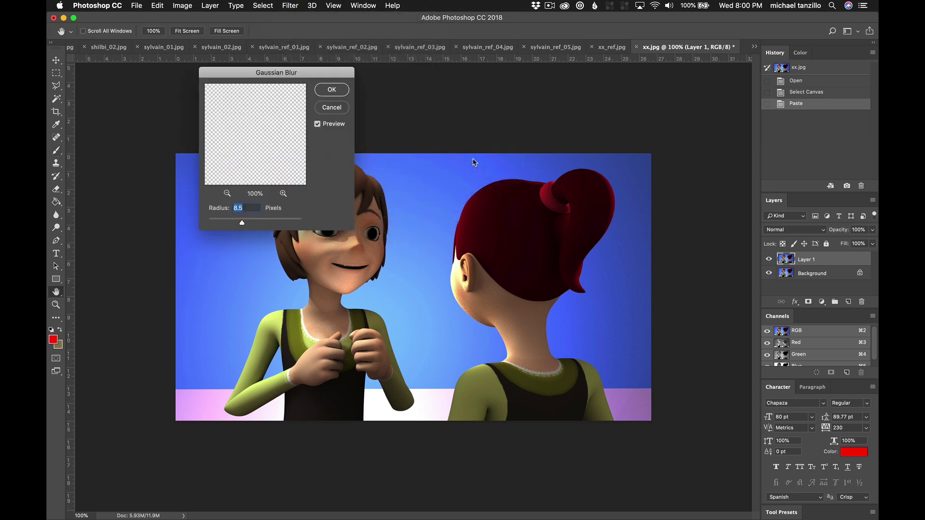
click(334, 95)
key(b)
Set the blurred layer to Screen at 54% opacity and toggle its visibility to compare
click(813, 231)
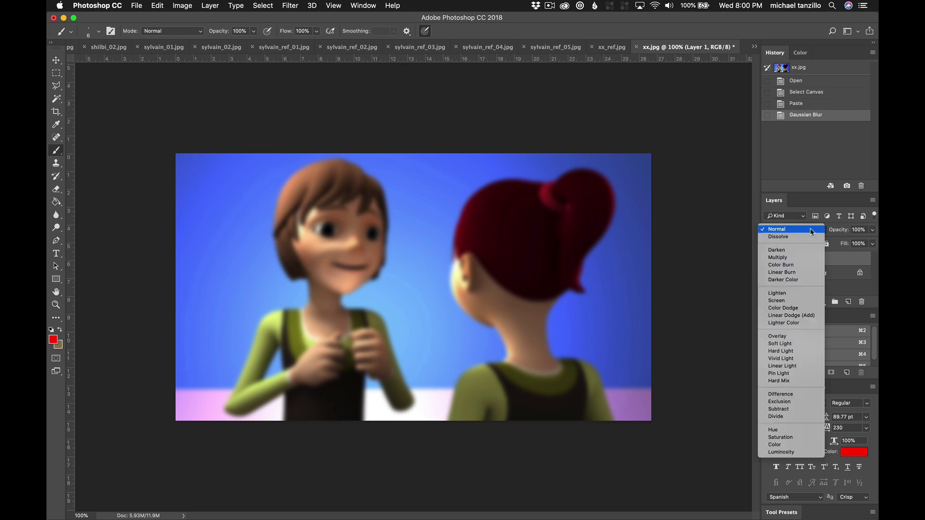
click(812, 303)
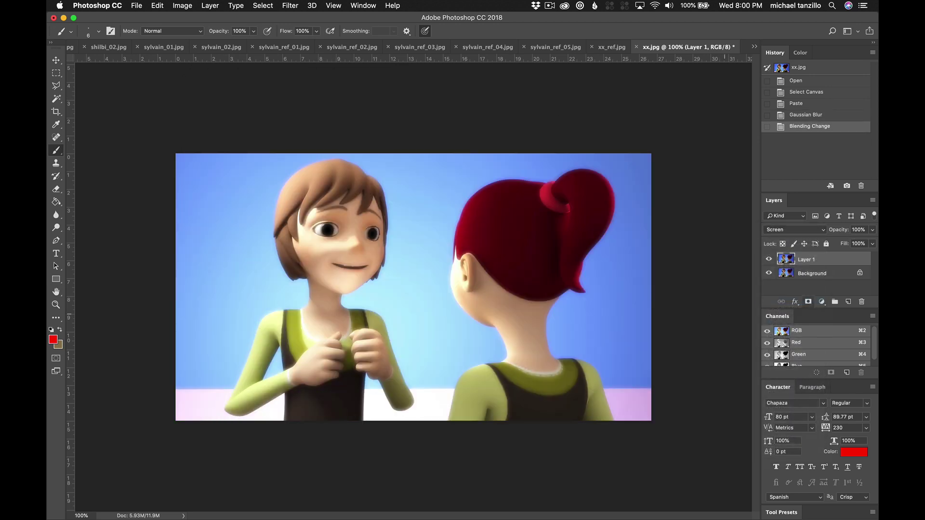
click(873, 230)
drag(871, 241, 851, 244)
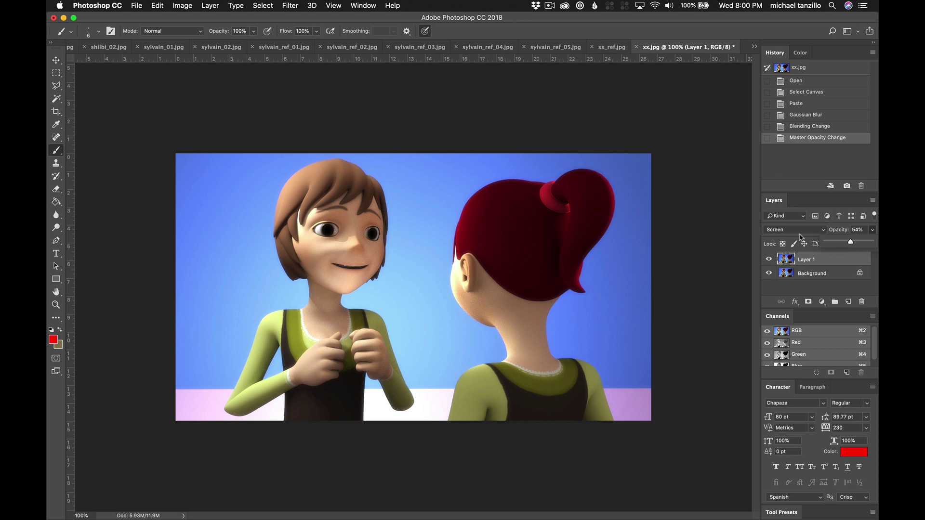
click(769, 260)
click(769, 259)
click(769, 259)
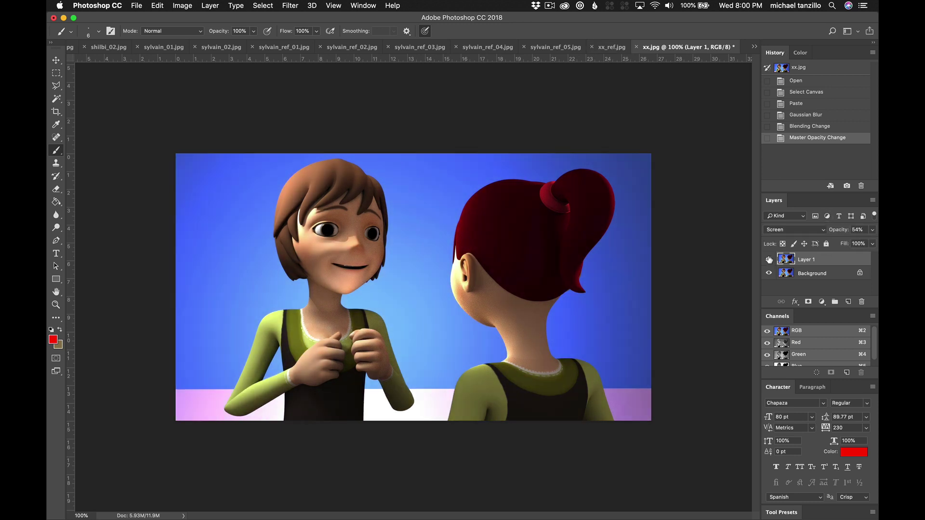
click(769, 260)
click(769, 259)
click(769, 260)
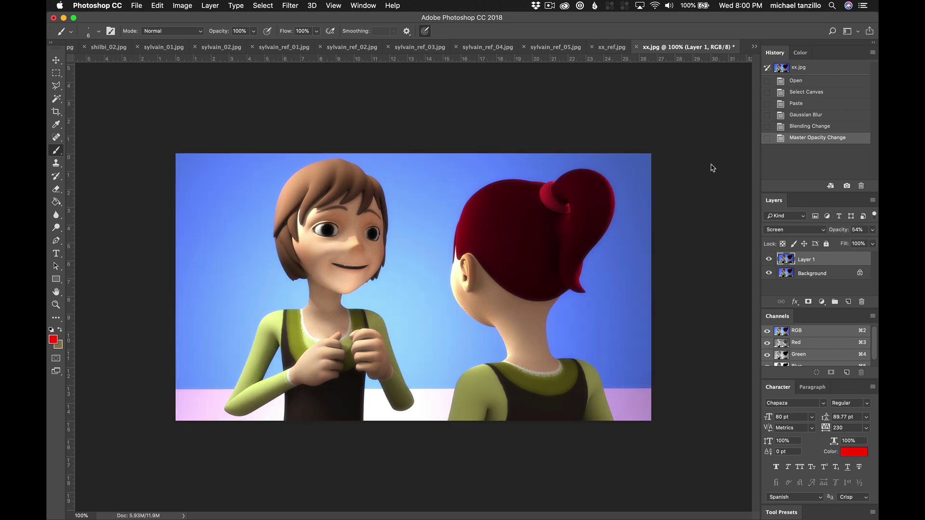
After checking the Zootopia reference, lower Layer 1's glow opacity to 35% on xx.jpg
click(606, 49)
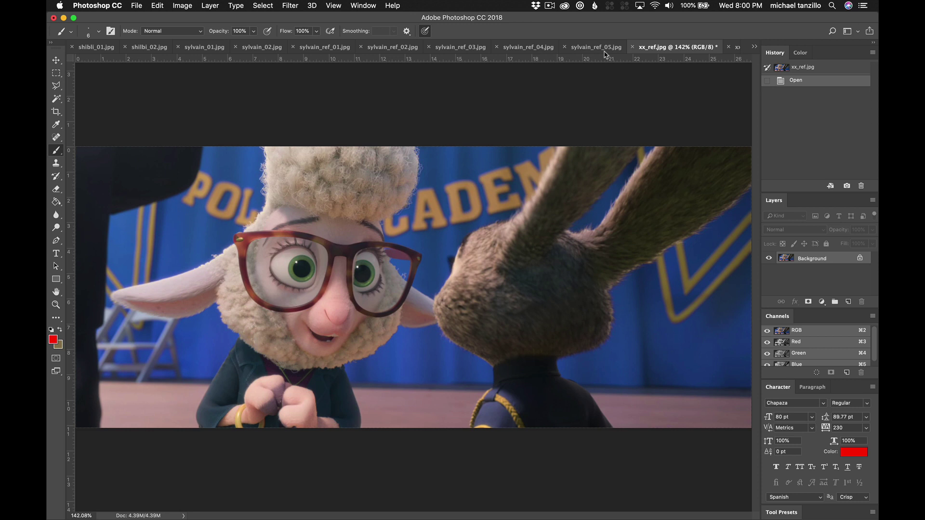
click(739, 48)
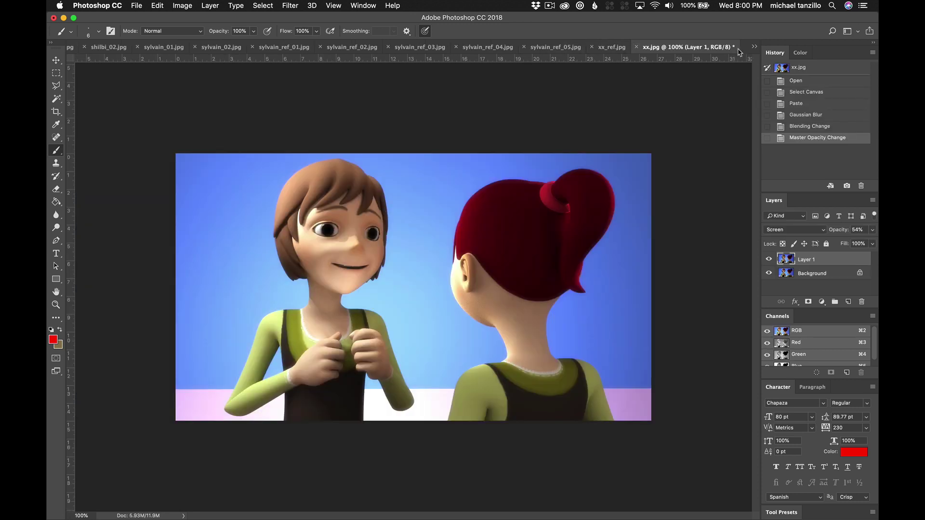
click(875, 231)
drag(852, 243, 842, 244)
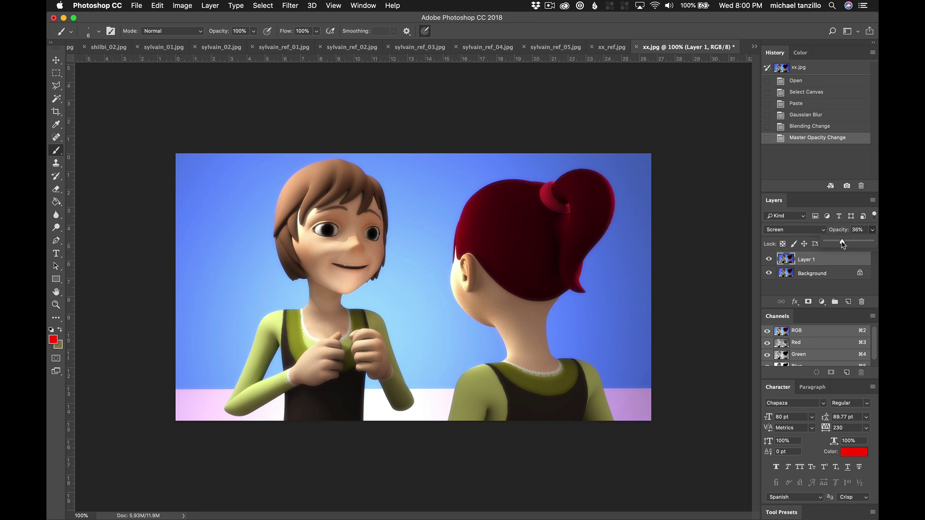
Compare the subtler glow against the Zootopia reference tab, then return to xx.jpg
click(604, 48)
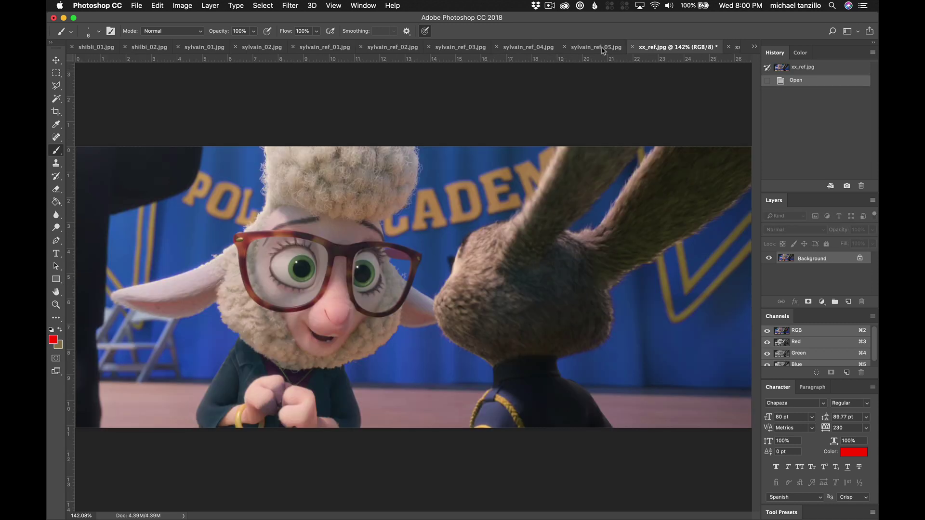
click(737, 49)
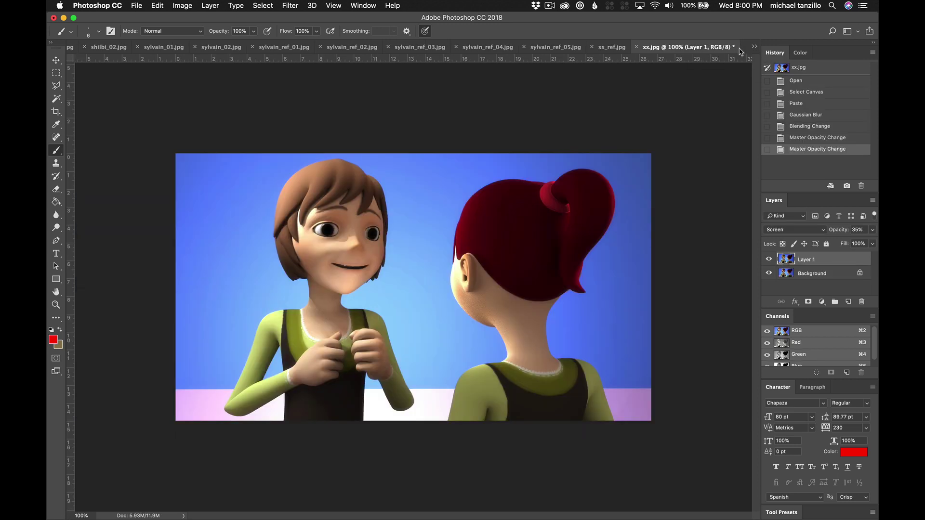
click(752, 48)
click(753, 48)
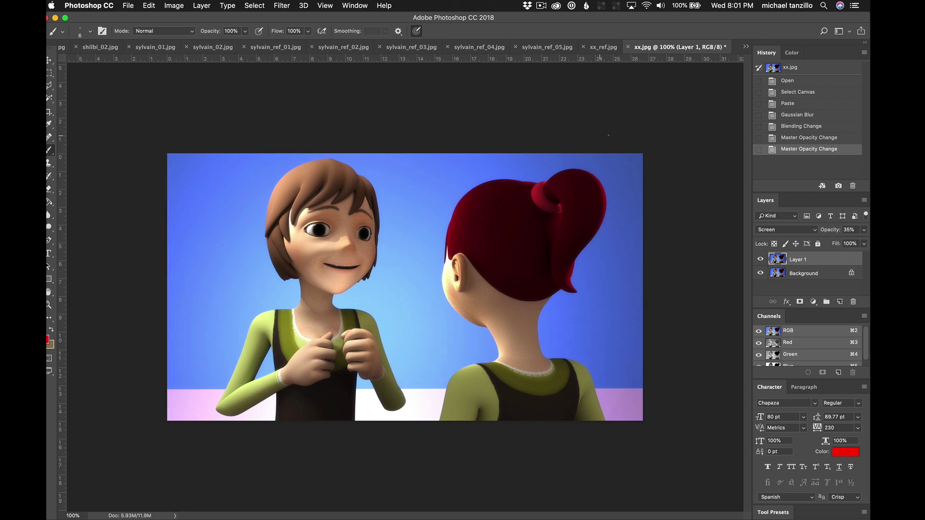
Switch to the Facebook group's lighting challenge post and scroll through it
key(ctrl+Right)
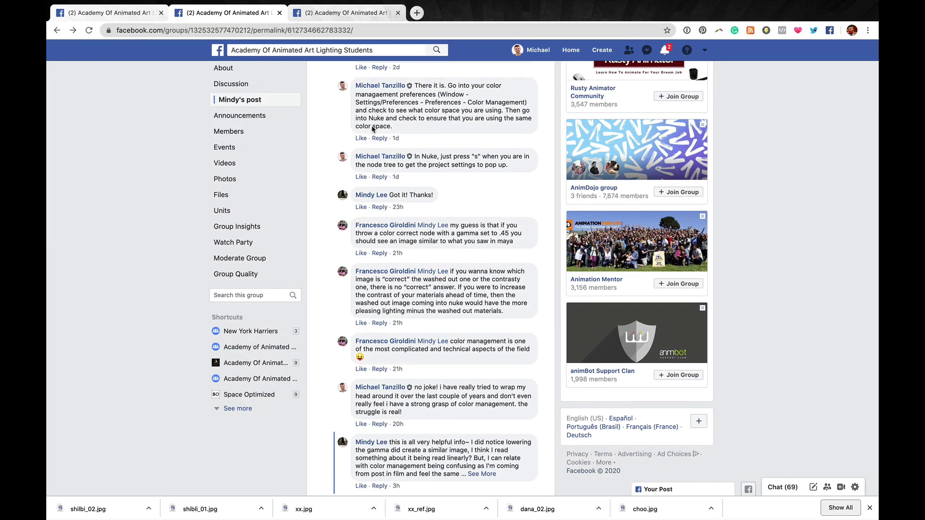
scroll(386, 159, up, 10)
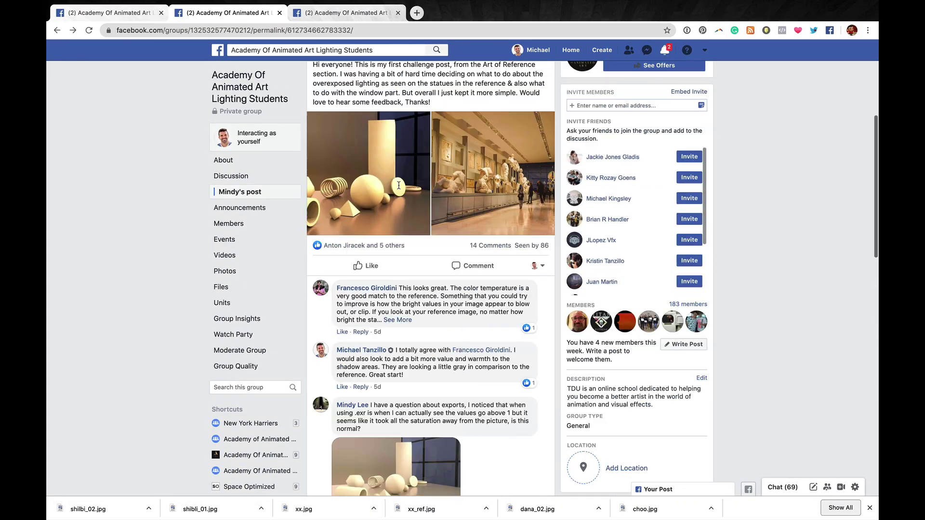
scroll(398, 185, up, 2)
scroll(414, 198, down, 3)
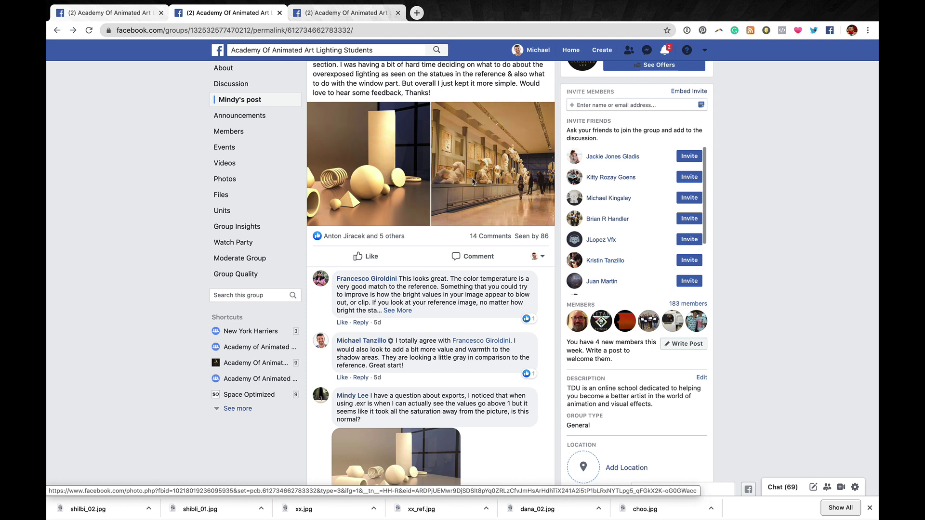
View the museum reference and the beige shapes render enlarged, flipping between them
click(532, 221)
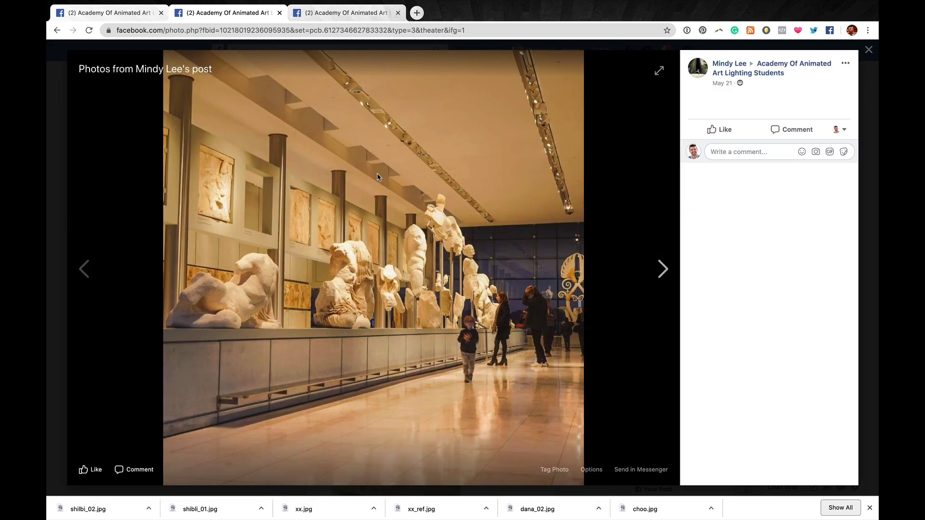
click(443, 196)
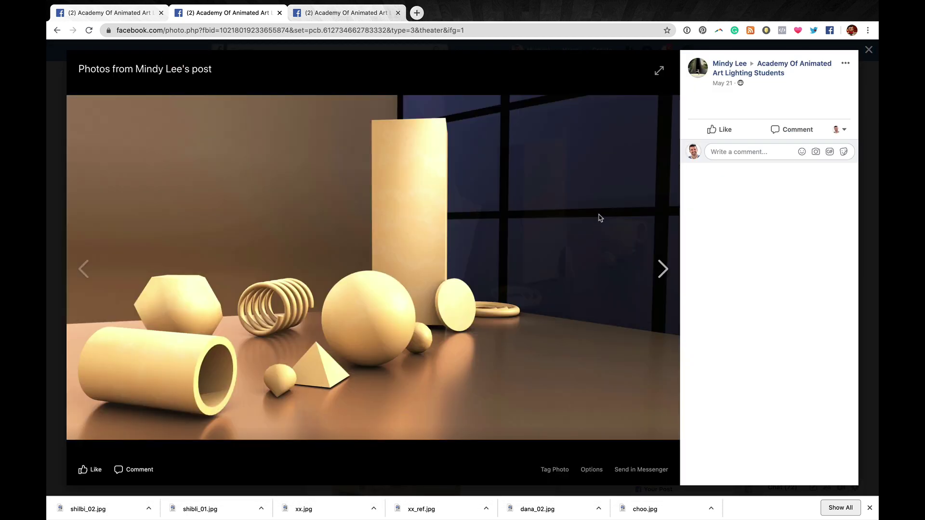
click(672, 191)
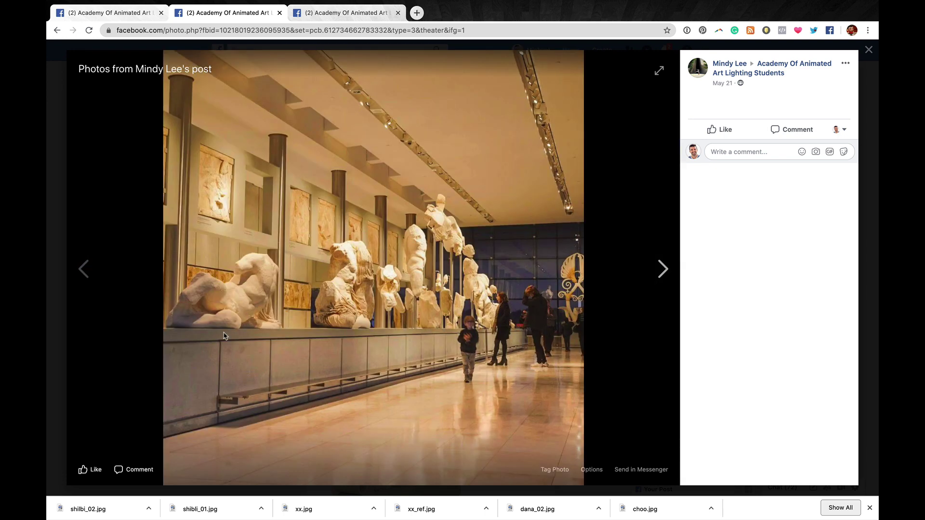
click(229, 317)
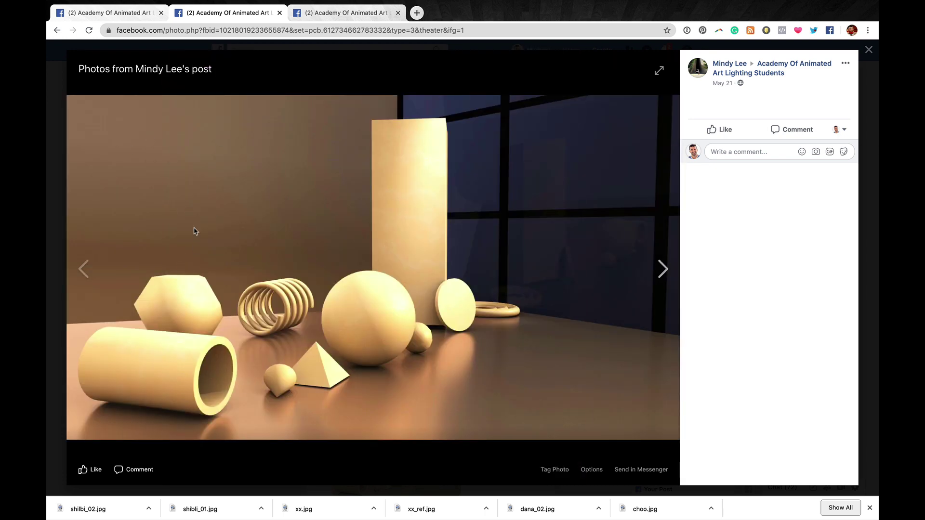
click(238, 47)
scroll(390, 367, down, 3)
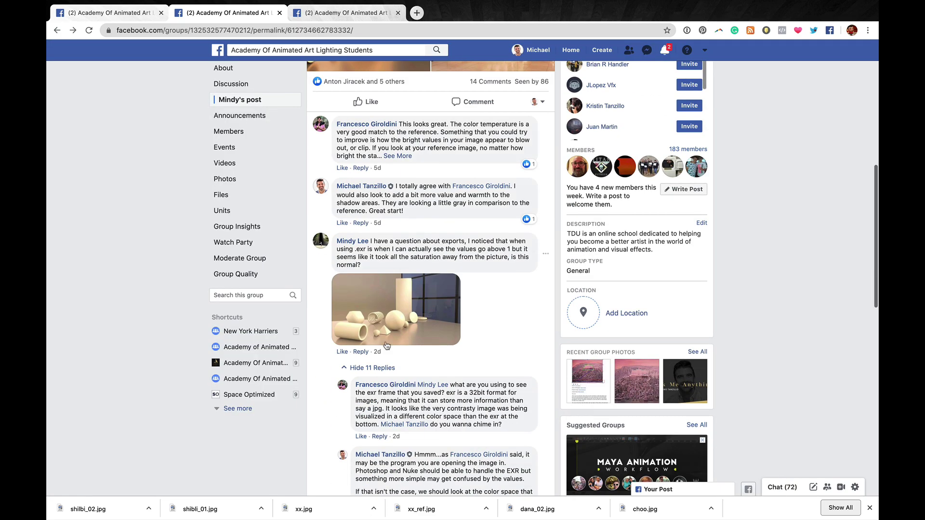
click(387, 343)
key(Escape)
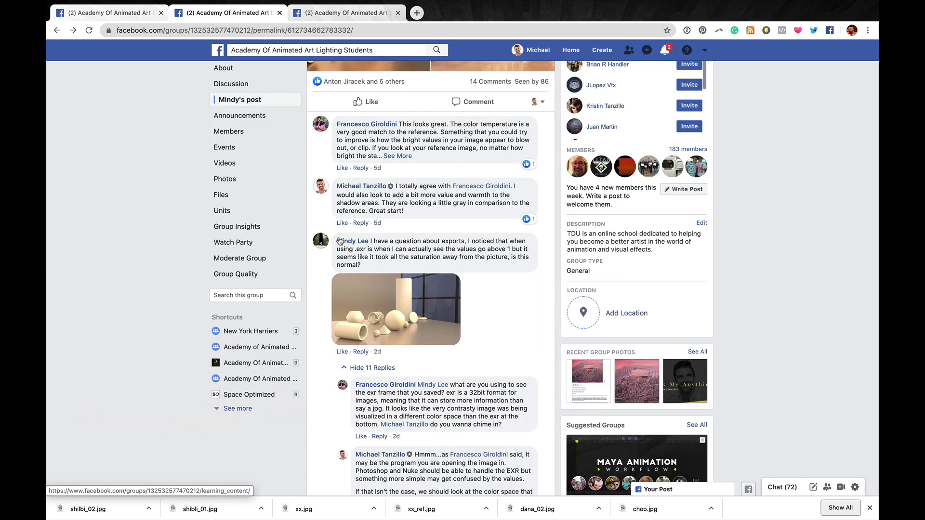
scroll(386, 241, up, 5)
click(386, 188)
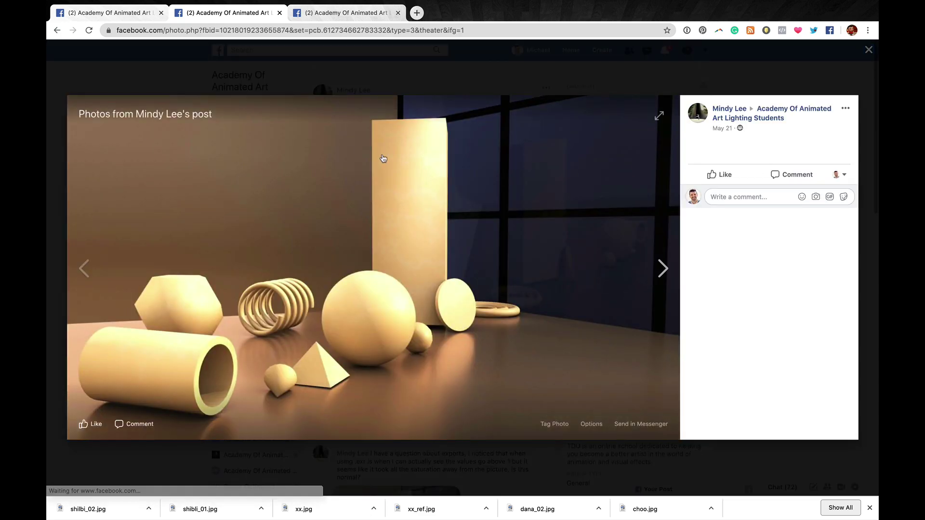
click(433, 83)
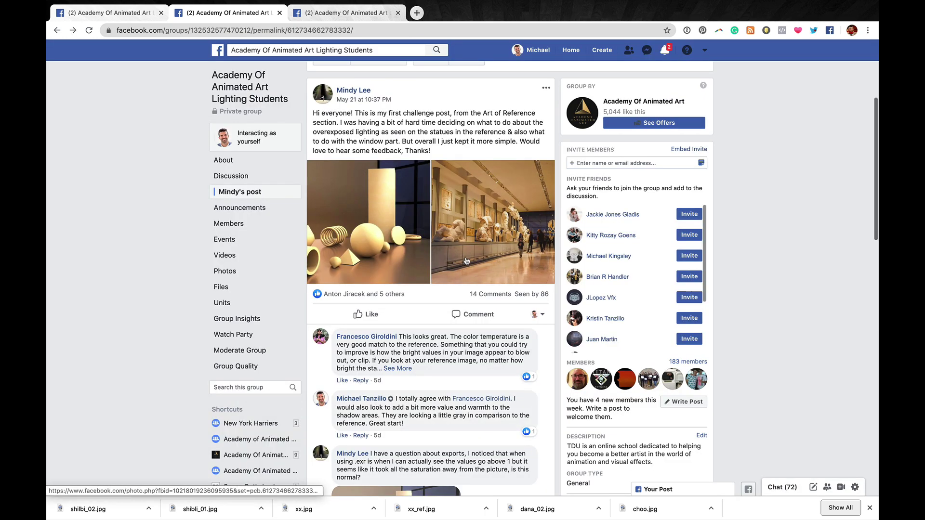
scroll(465, 261, down, 6)
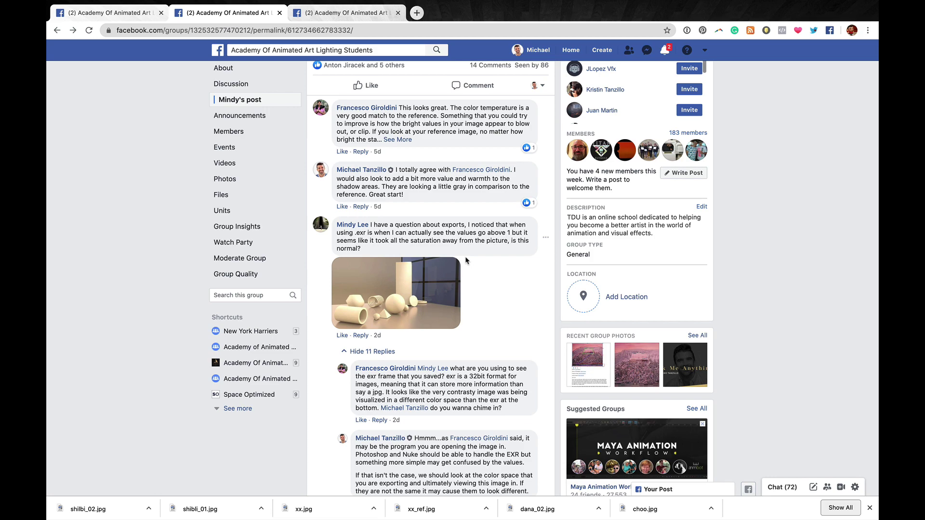
scroll(465, 260, down, 3)
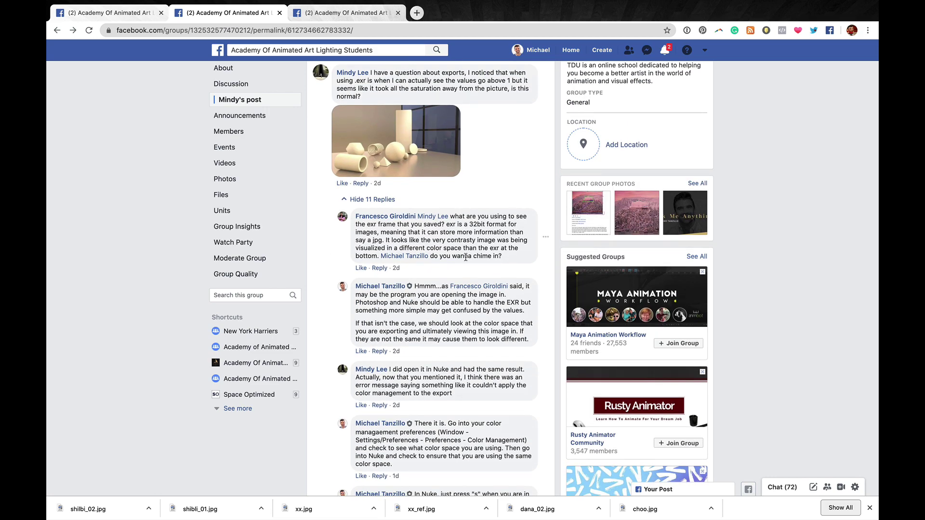
scroll(465, 256, down, 8)
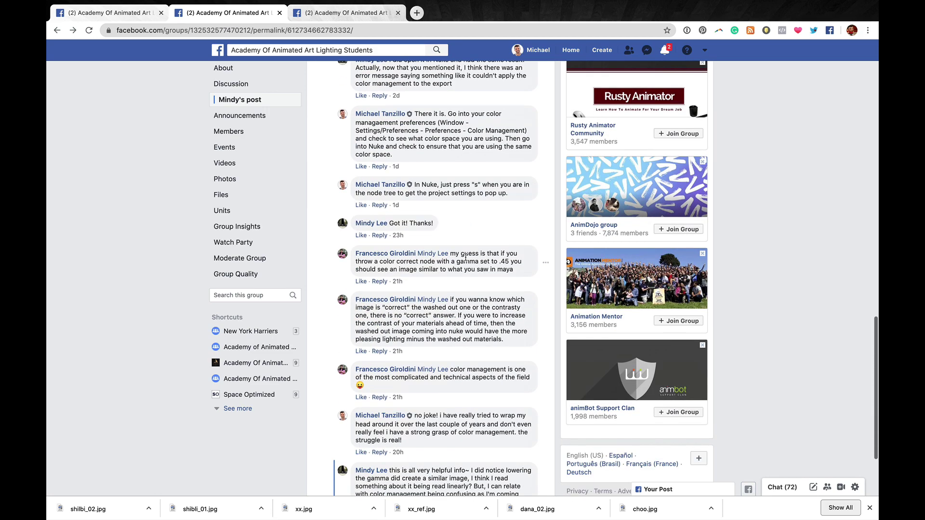
scroll(466, 257, up, 1)
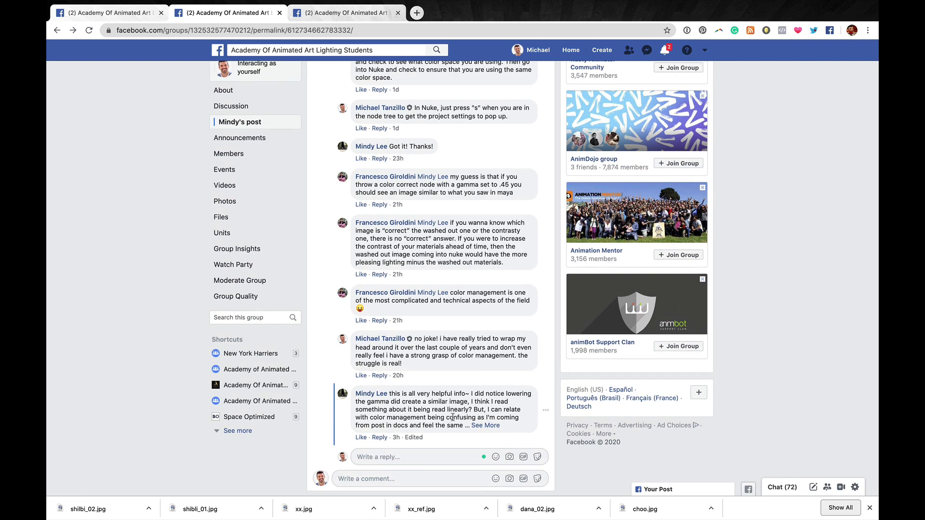
scroll(453, 417, down, 1)
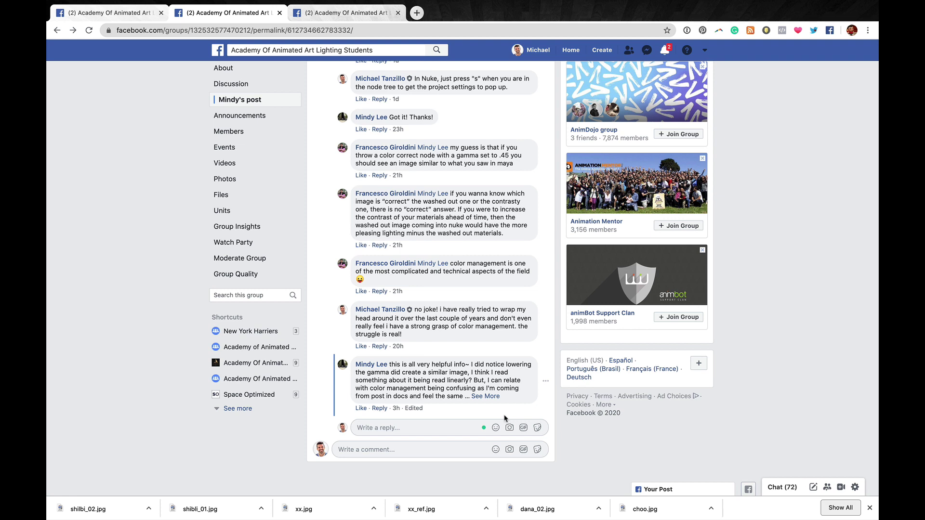
scroll(505, 419, up, 1)
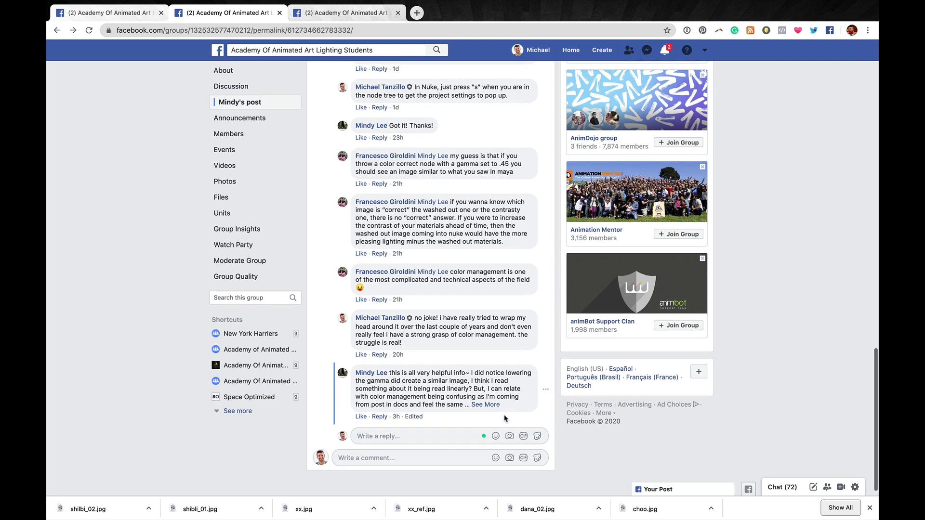
scroll(505, 418, up, 1)
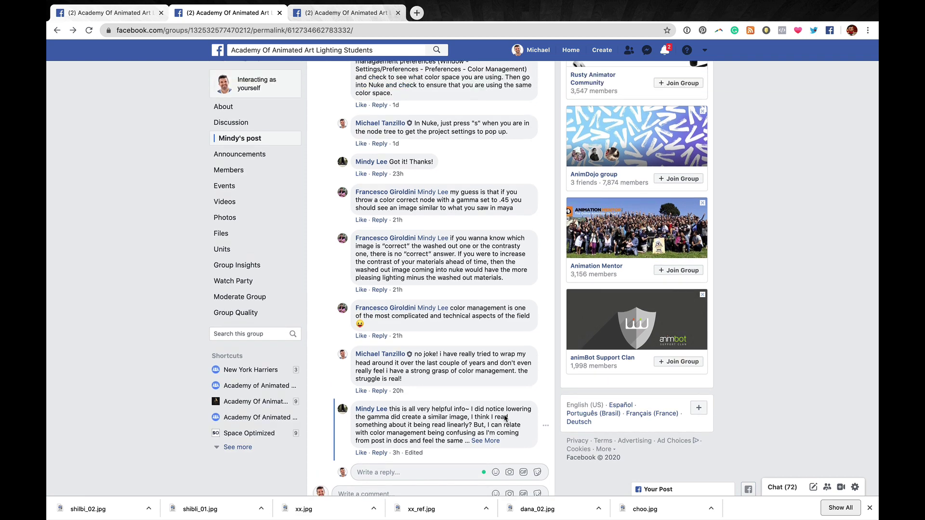
scroll(505, 419, up, 3)
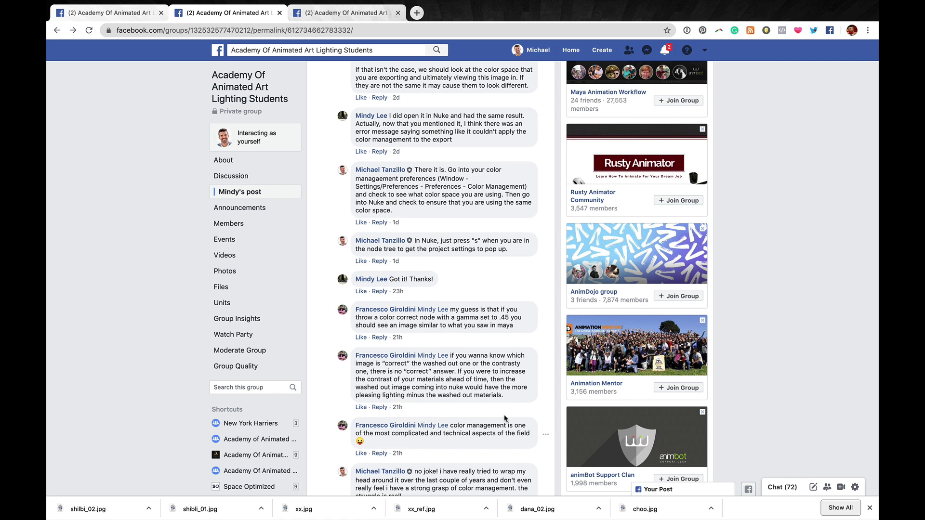
scroll(504, 419, up, 15)
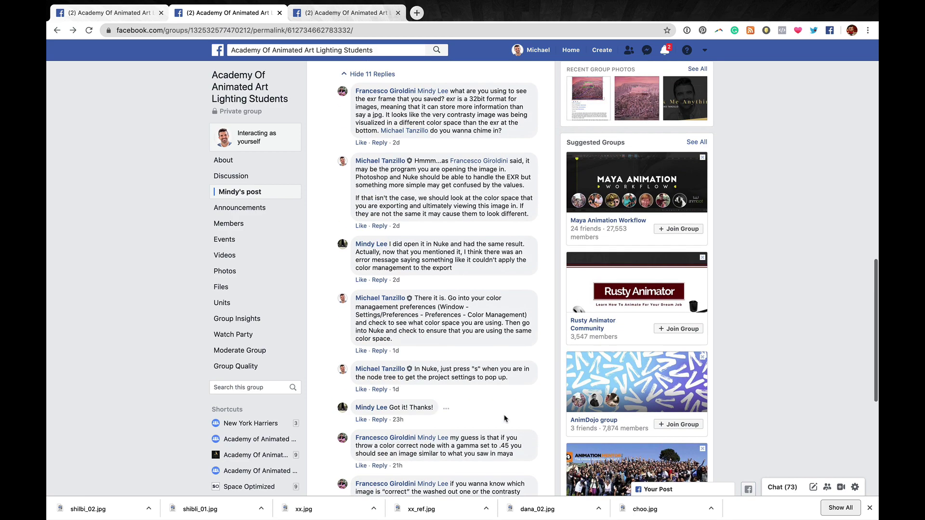
scroll(504, 415, up, 3)
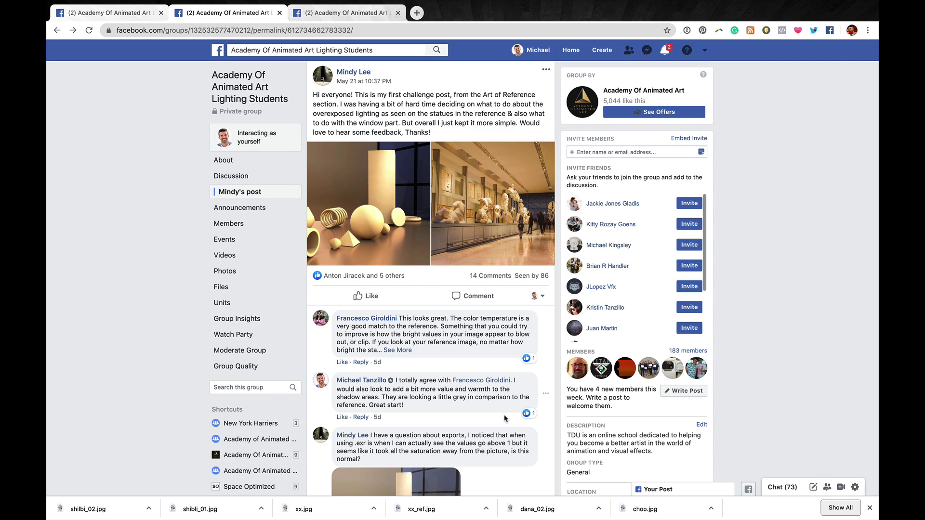
Open another student's post in the third tab and play their update video full screen
click(322, 15)
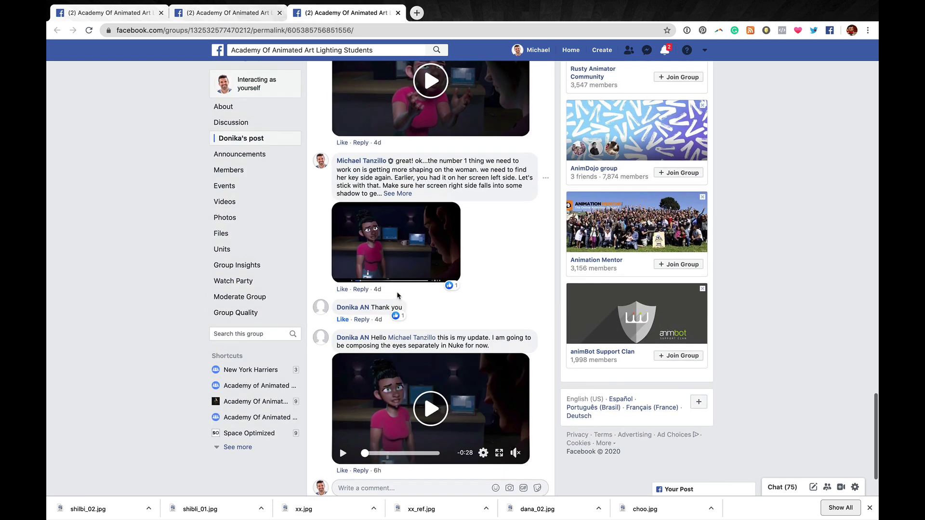
click(500, 414)
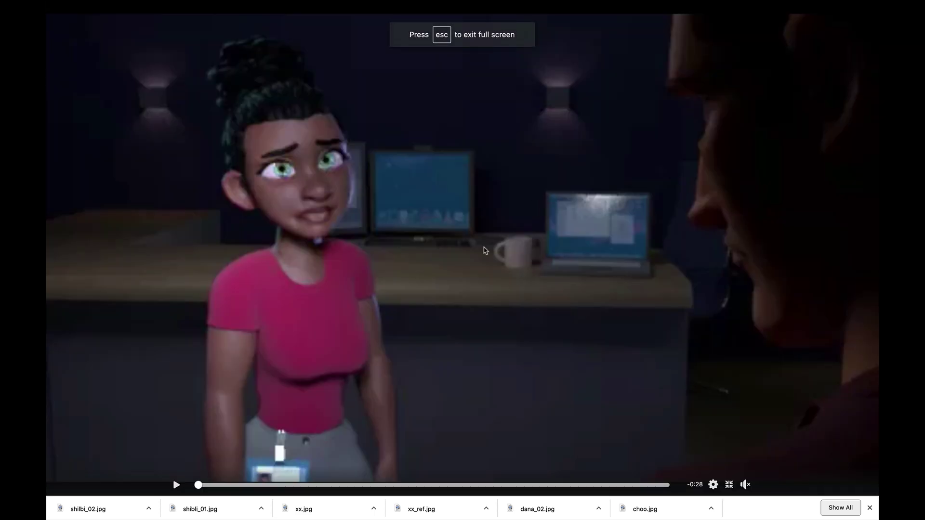
click(176, 485)
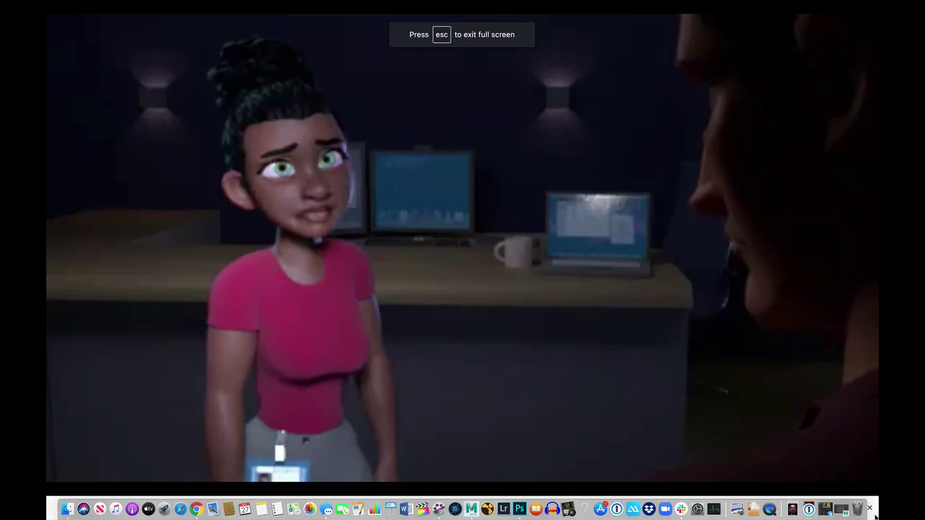